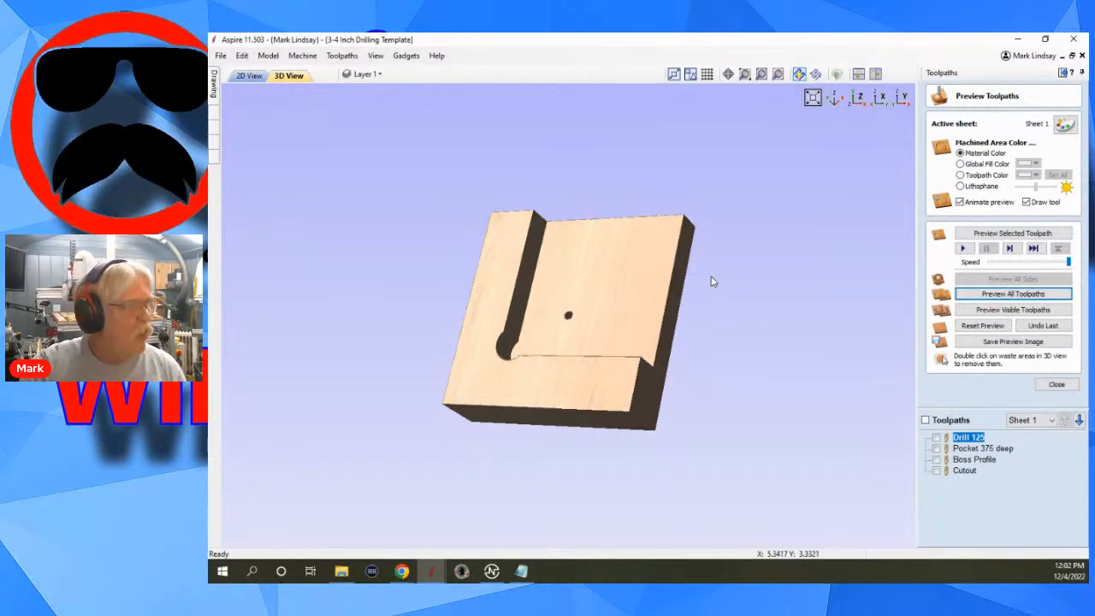
Inspect the finished 3-4 Inch Drilling Template in the 3D preview, and put its window away.
left_click_drag(569, 279, 631, 325)
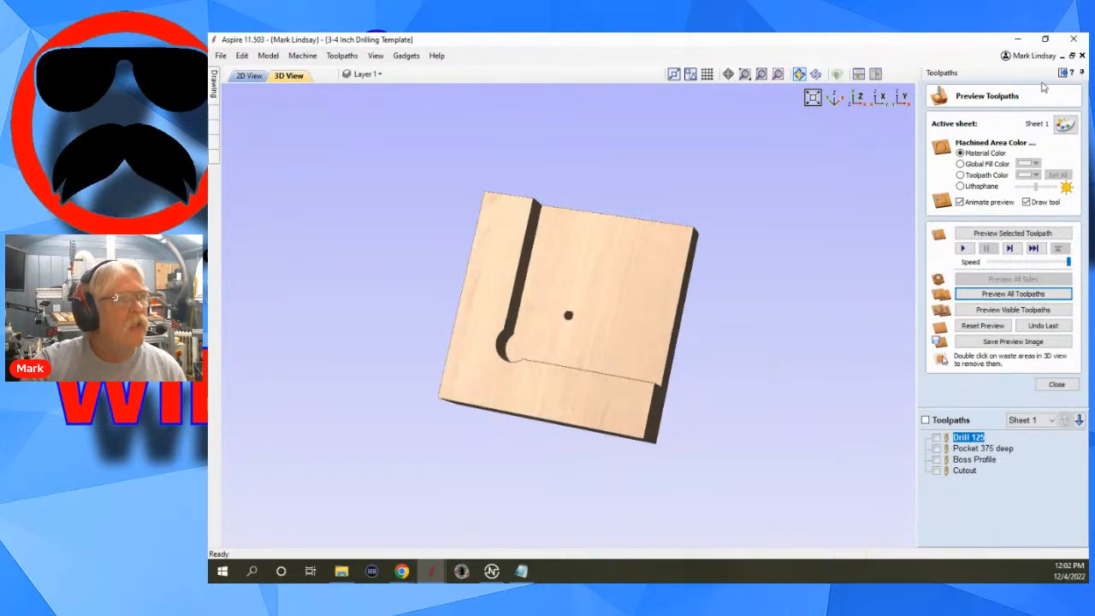
left_click(1020, 40)
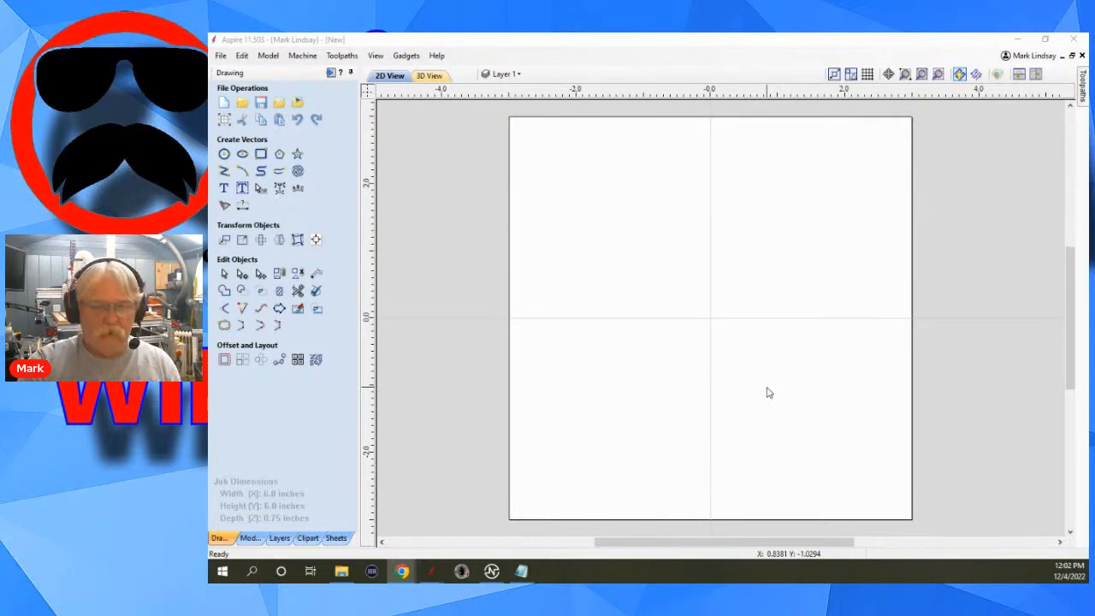
Create a square-cornered 3.0 by 3.0 inch rectangle centred at X 0, Y 0.
left_click(261, 155)
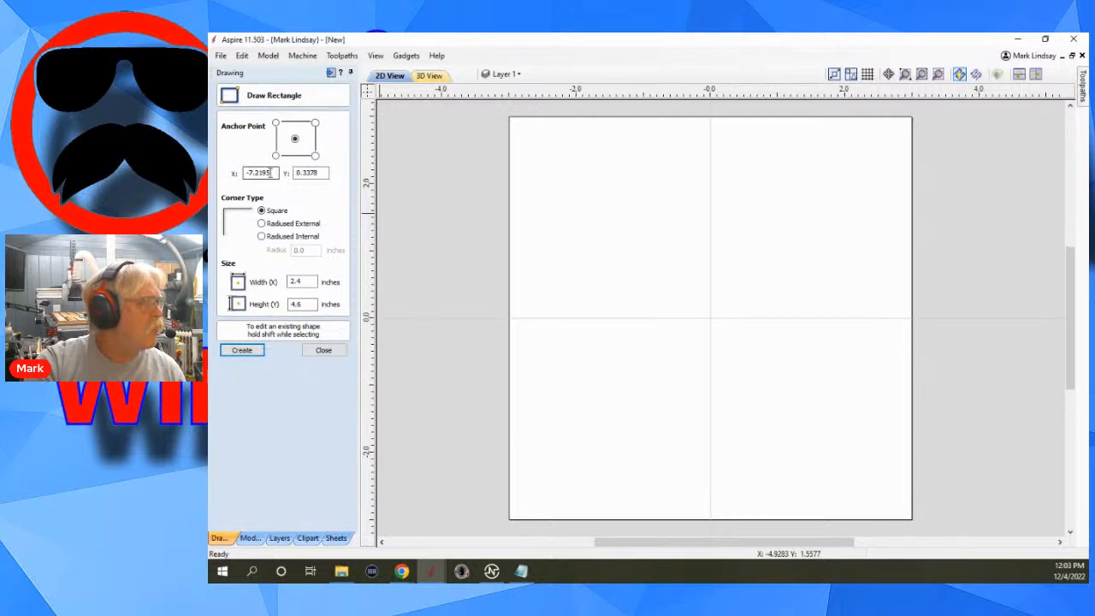
left_click_drag(271, 172, 232, 170)
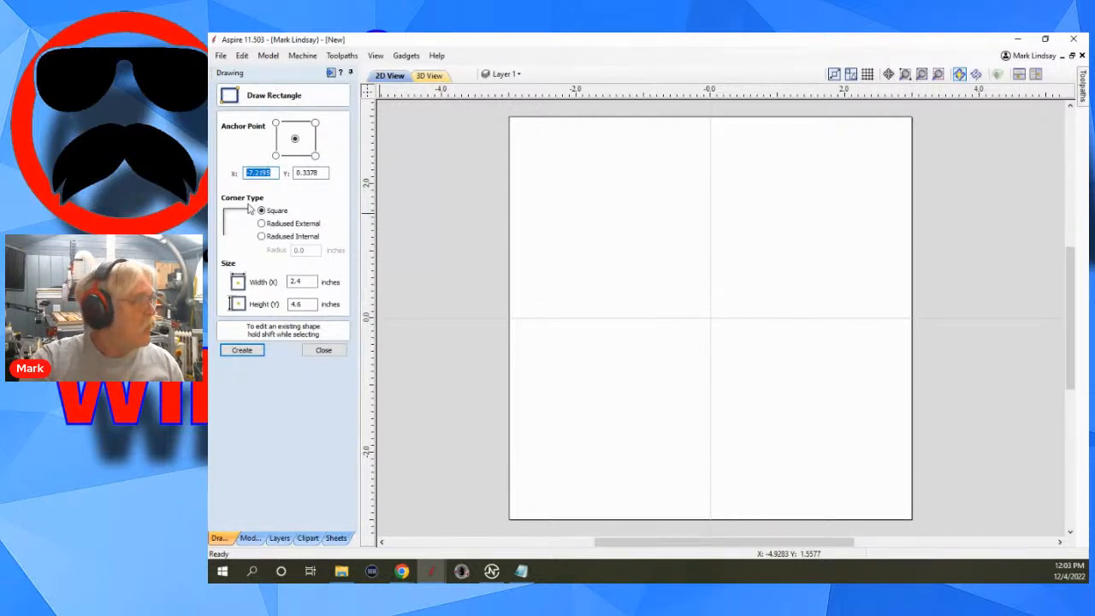
type("0")
left_click_drag(315, 173, 291, 173)
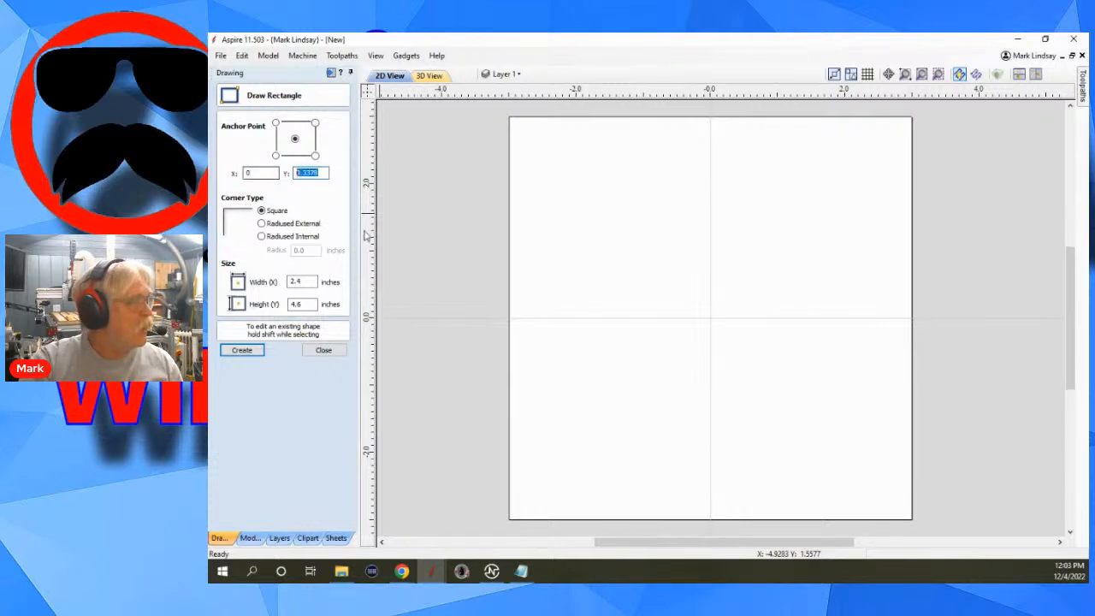
type("0")
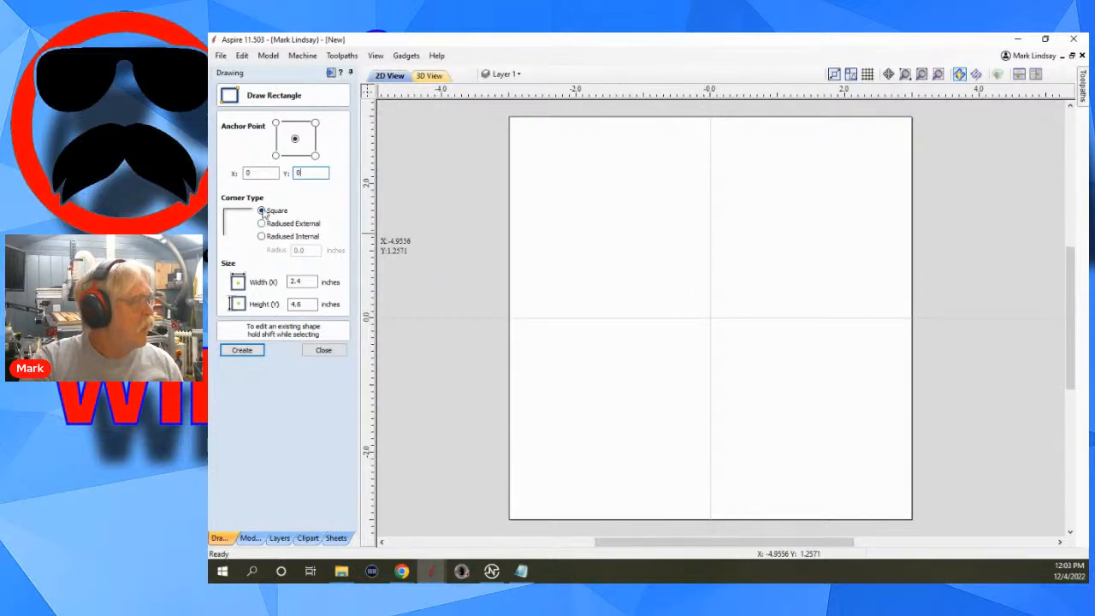
left_click_drag(312, 281, 283, 283)
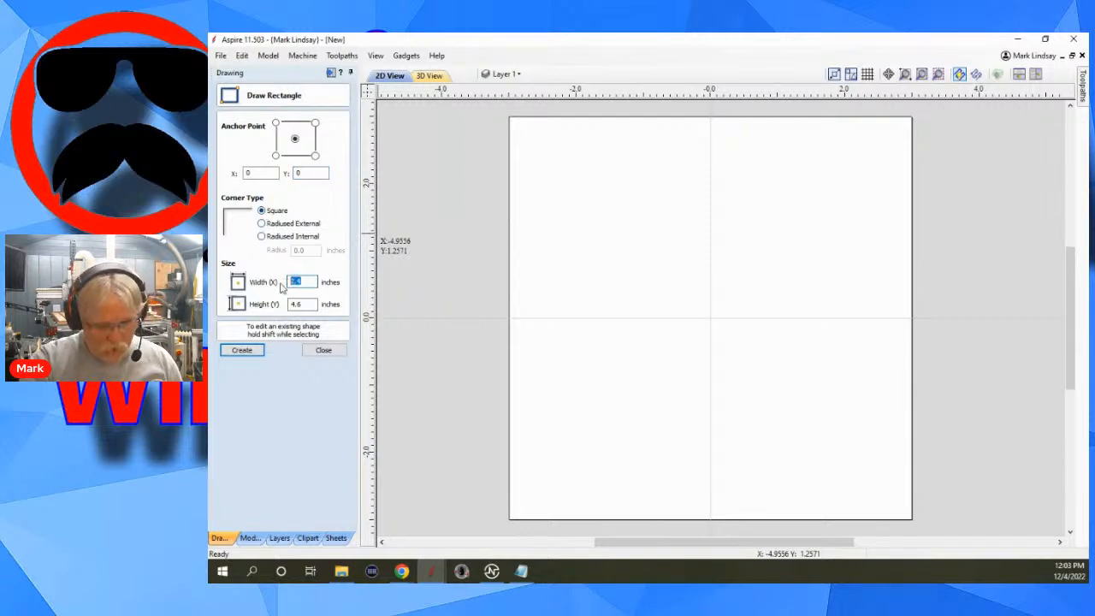
type("3.")
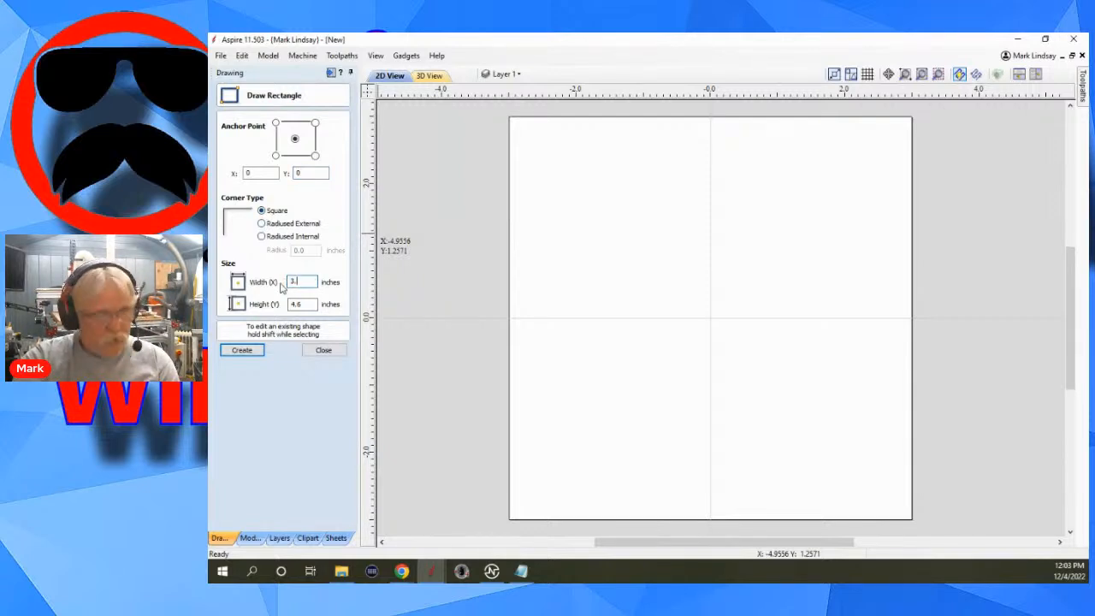
type("0")
key("Tab")
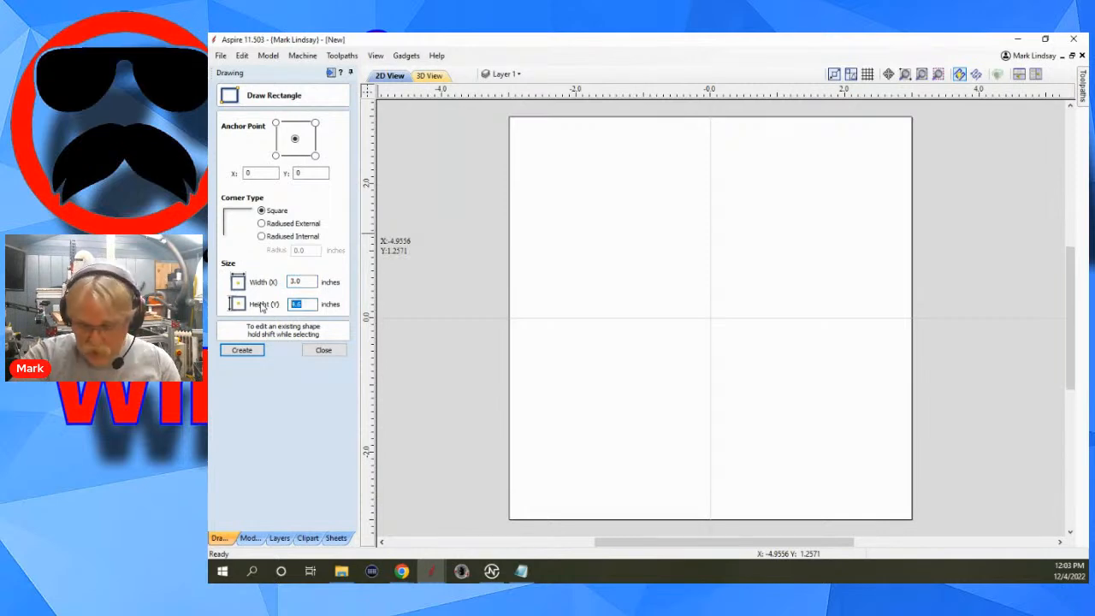
type("3.0")
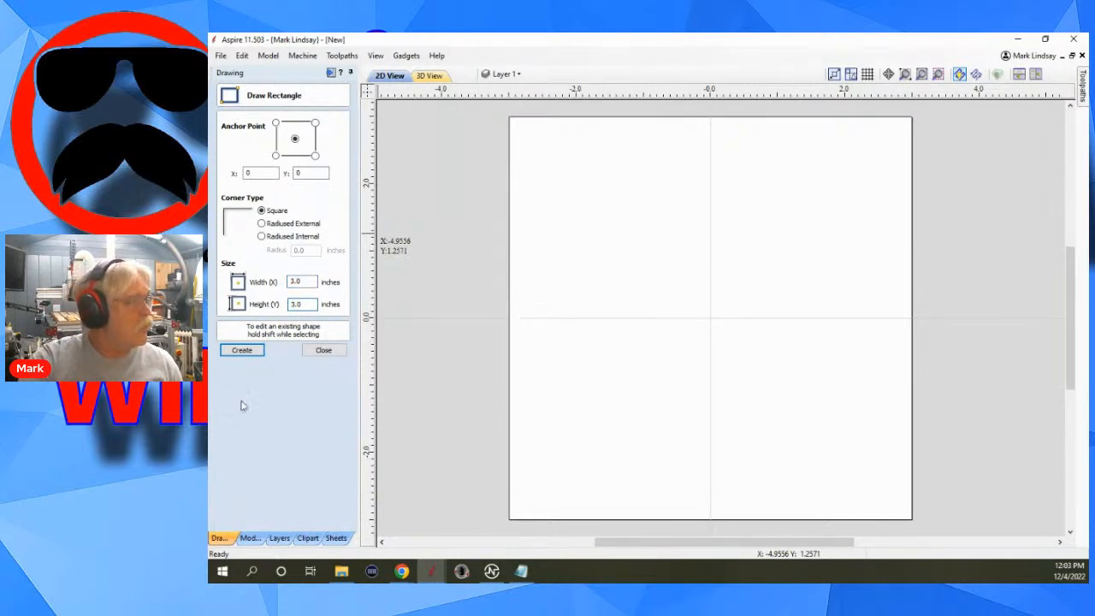
left_click(240, 351)
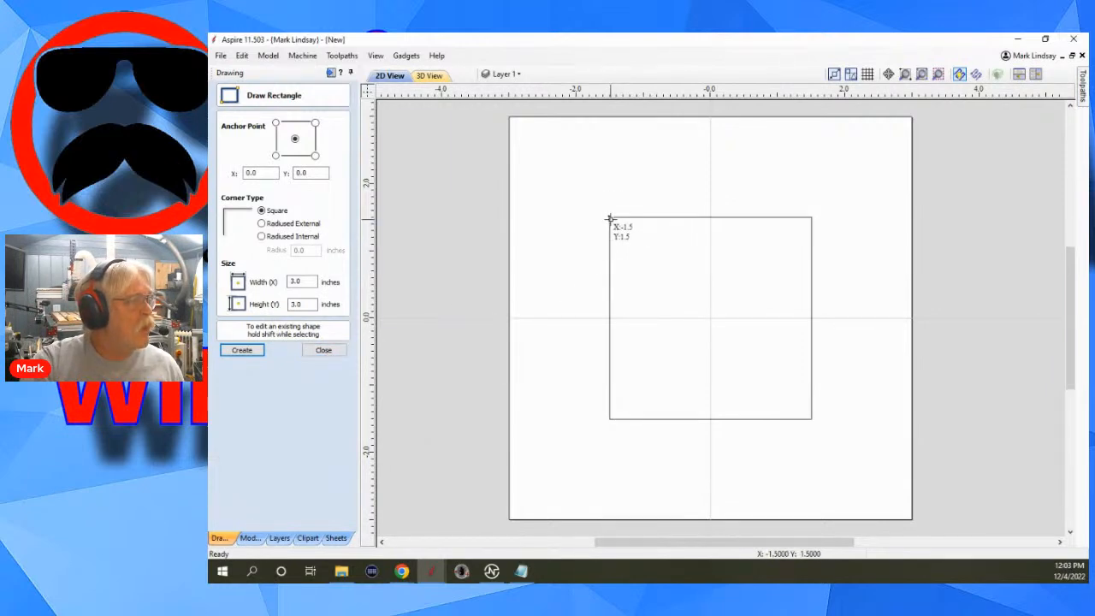
Draw a full-height rectangle along the square's left edge, 0.75 inches wide and anchored at its lower-left corner.
mouse_move(609, 218)
left_mouse_down()
mouse_move(656, 295)
mouse_move(659, 419)
left_mouse_up()
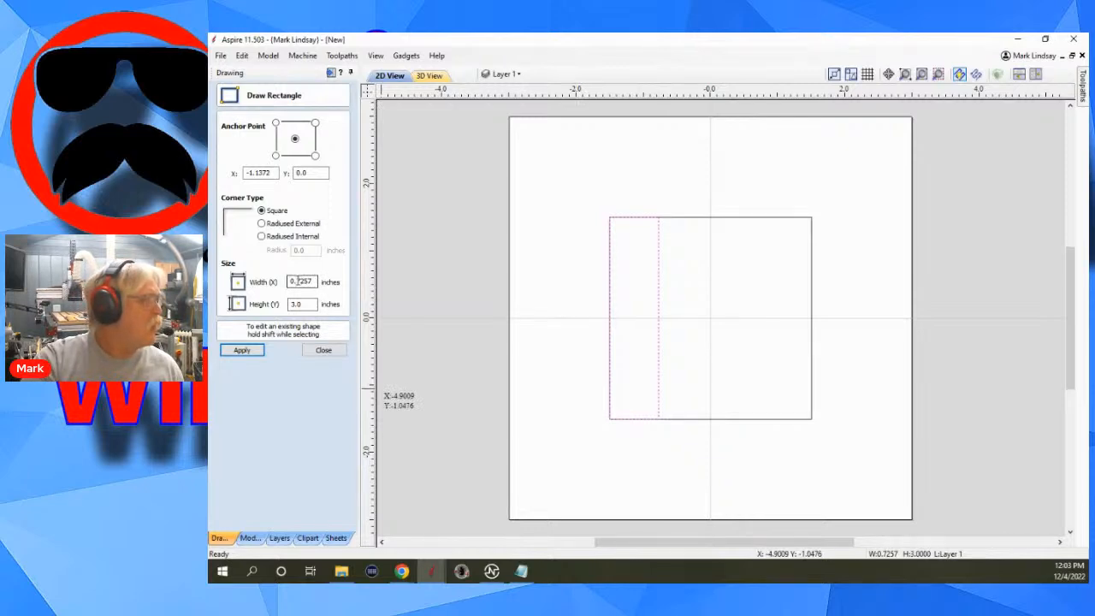
left_click_drag(301, 280, 311, 281)
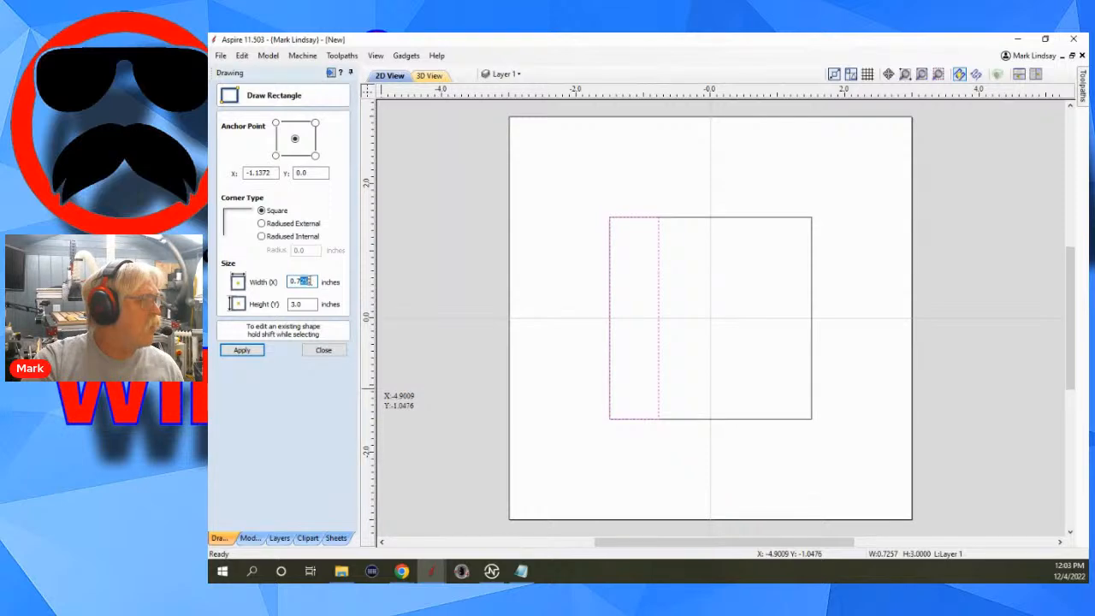
type("5")
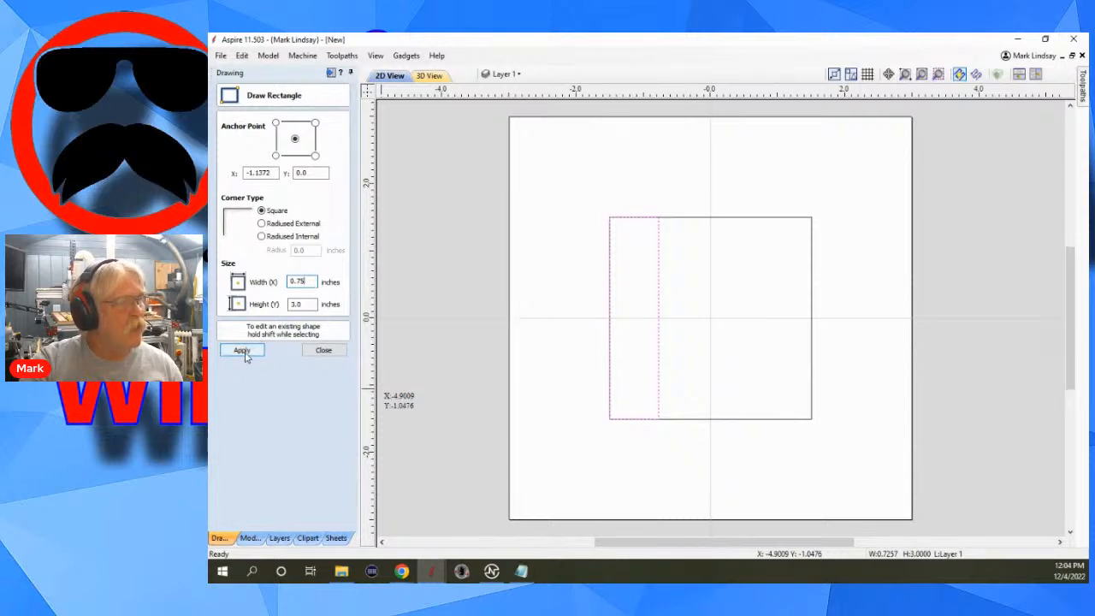
left_click(275, 155)
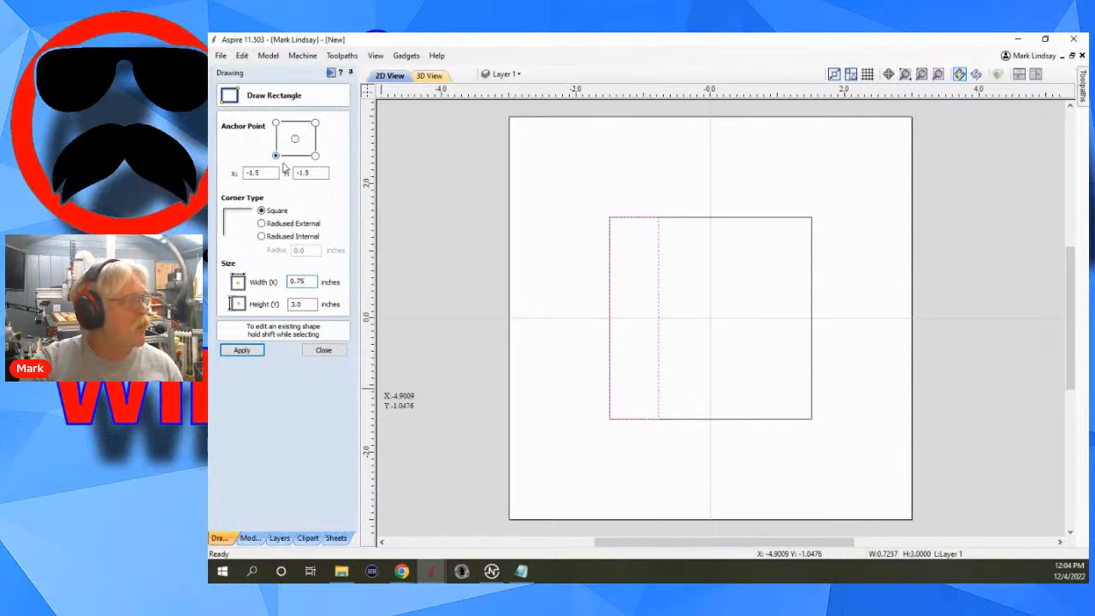
left_click(243, 351)
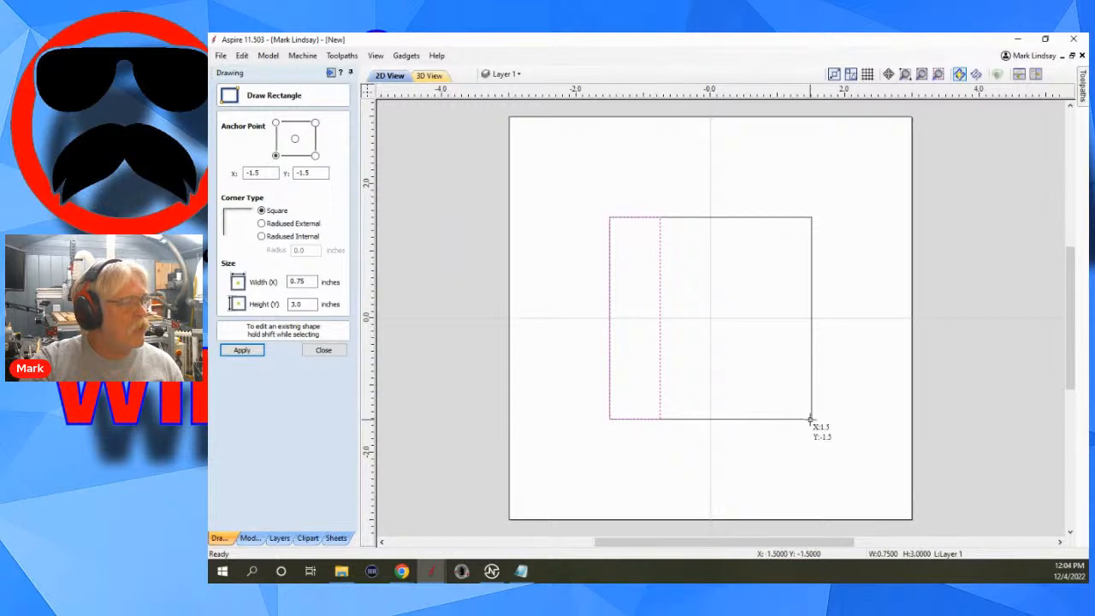
Draw a full-width rectangle along the square's bottom edge and set its height to 0.75 inches.
left_click_drag(811, 420, 608, 372)
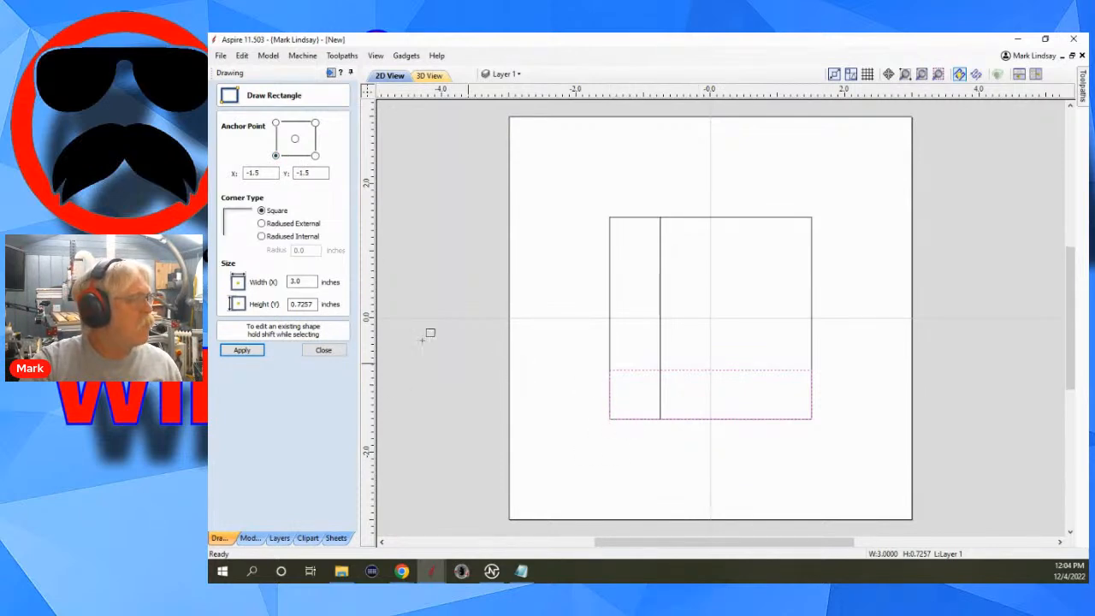
left_click_drag(301, 304, 317, 305)
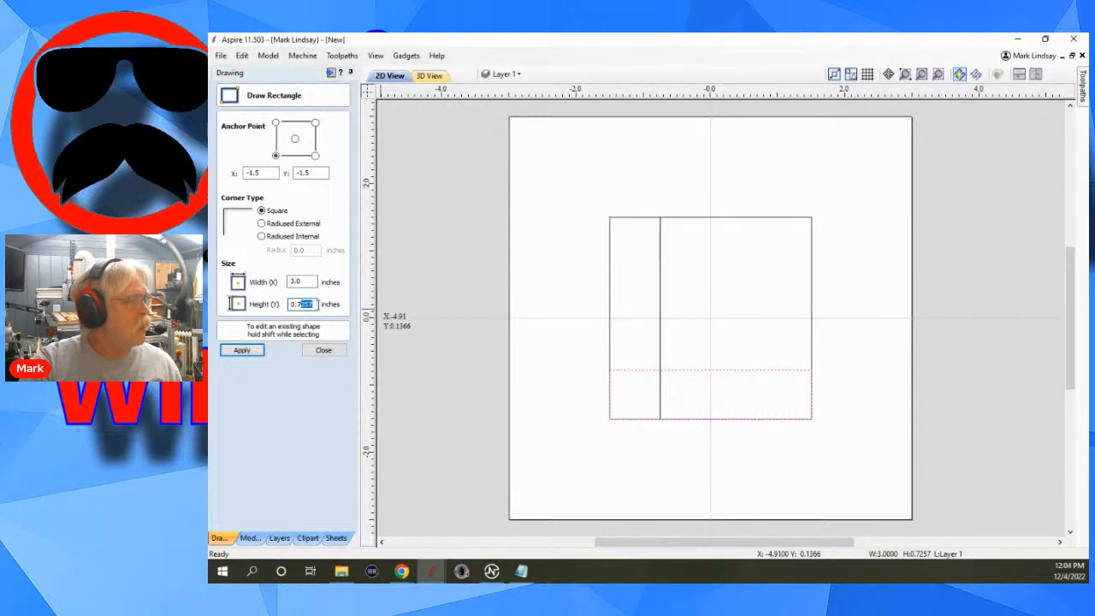
type("5")
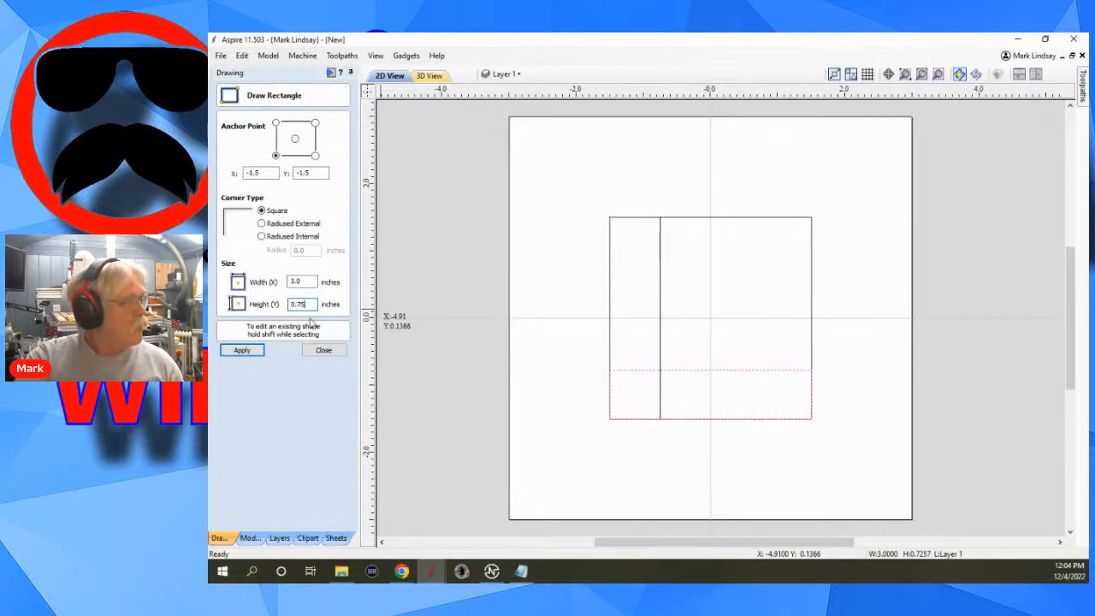
left_click(242, 351)
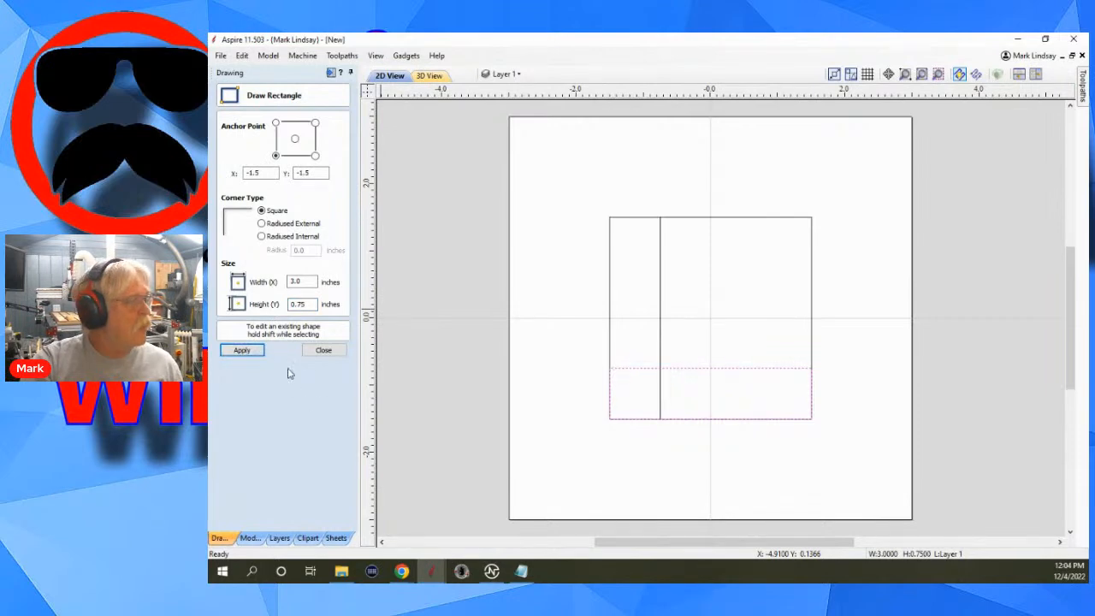
left_click(323, 350)
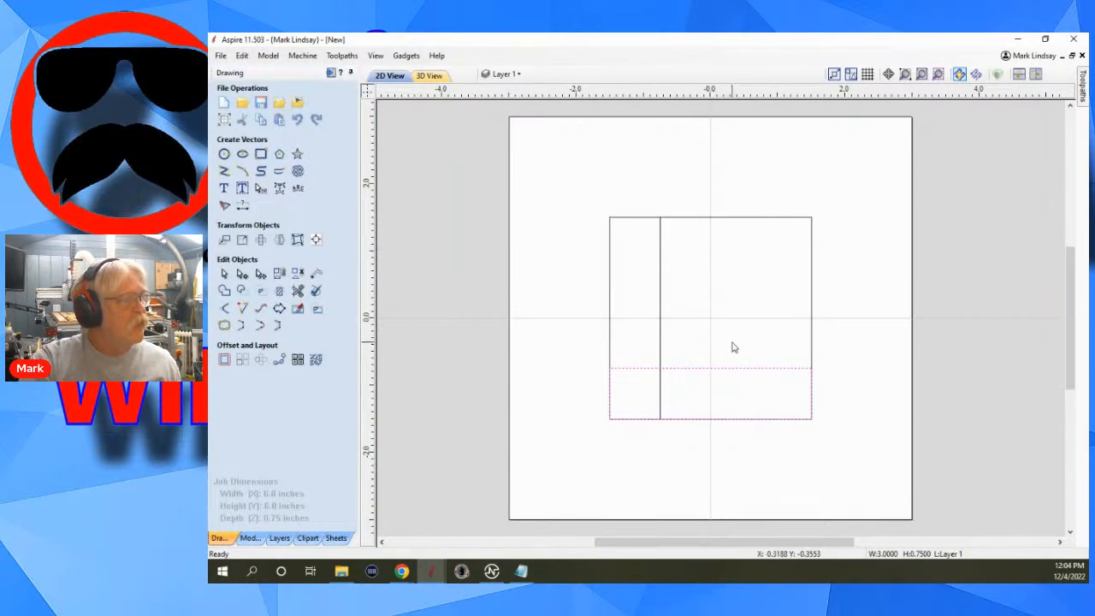
Weld the left and bottom strips into one L-shaped vector and deselect it.
key("Escape")
left_click_drag(718, 342, 638, 393)
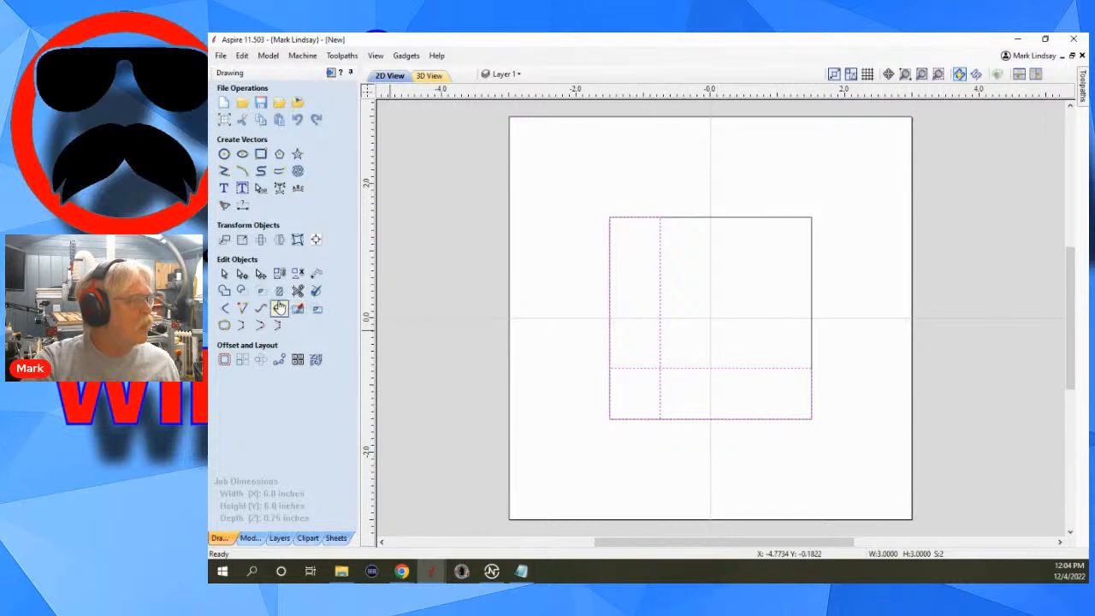
left_click(224, 291)
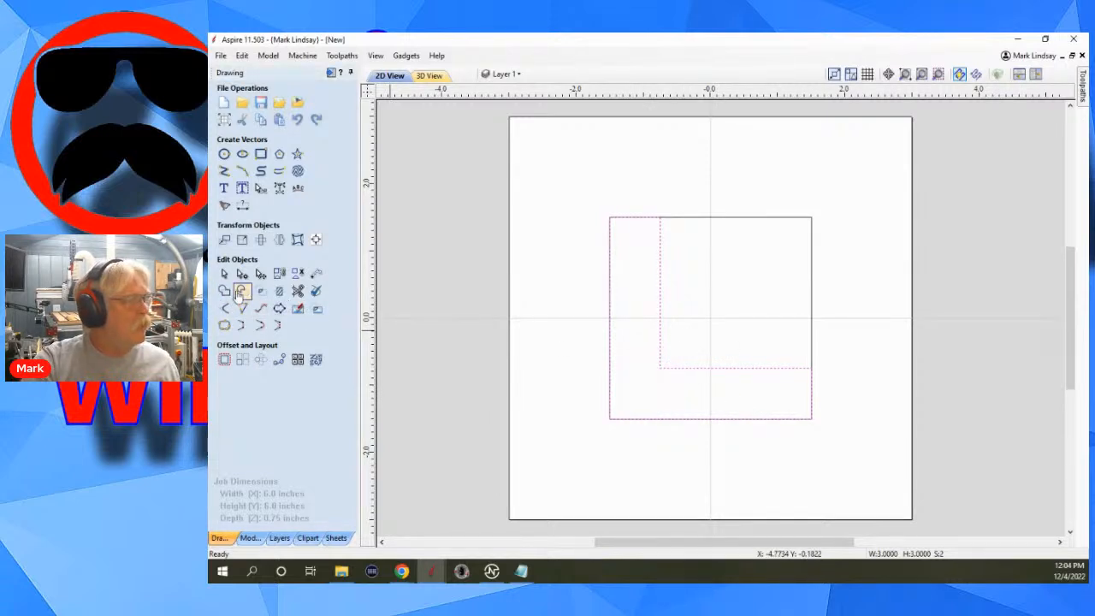
left_click(695, 370)
left_click(741, 337)
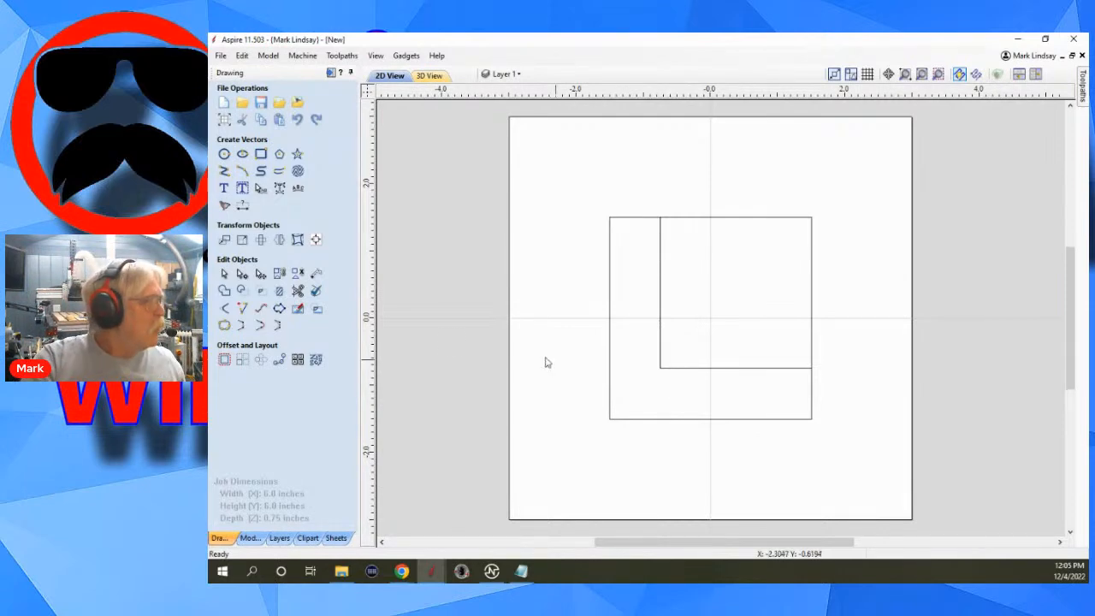
Add a Dog-Bone fillet with a 0.25 inch tool radius to the inner corner of the L shape.
left_click(224, 310)
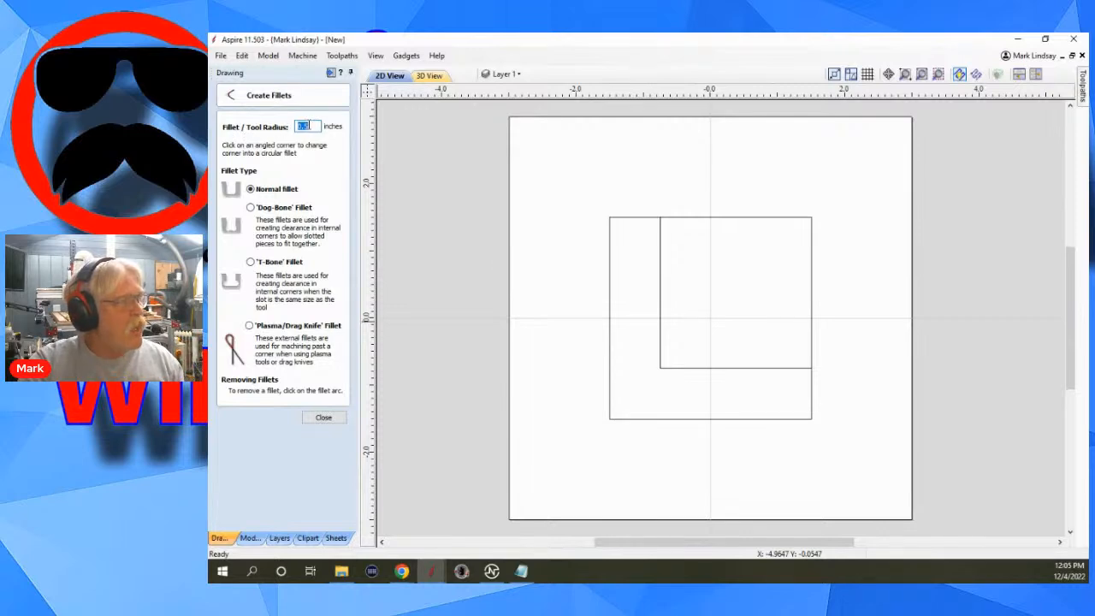
left_click(320, 126)
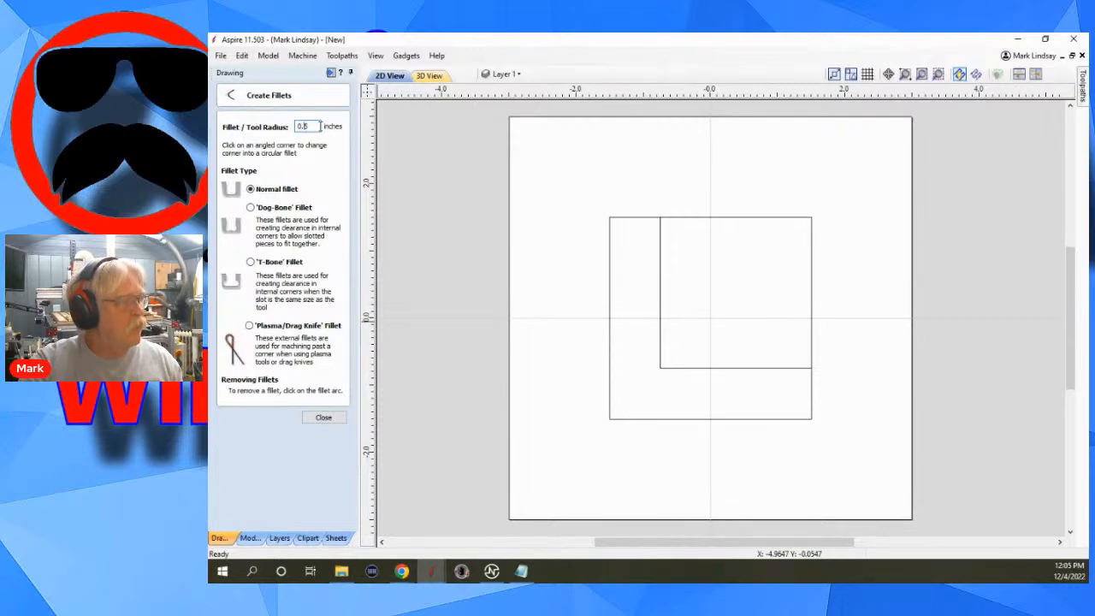
type("2")
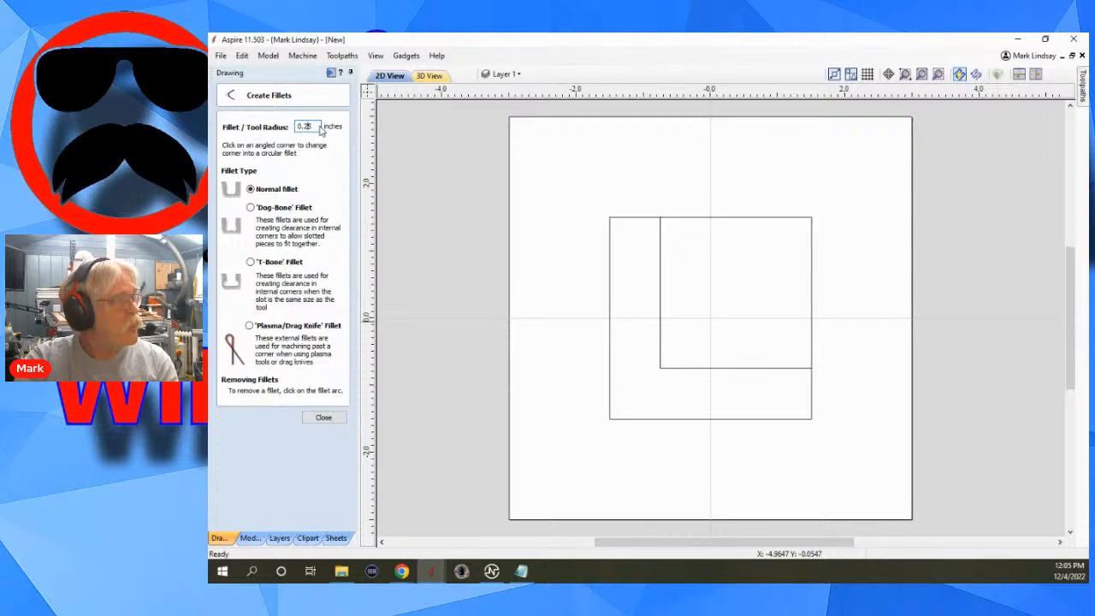
left_click(252, 209)
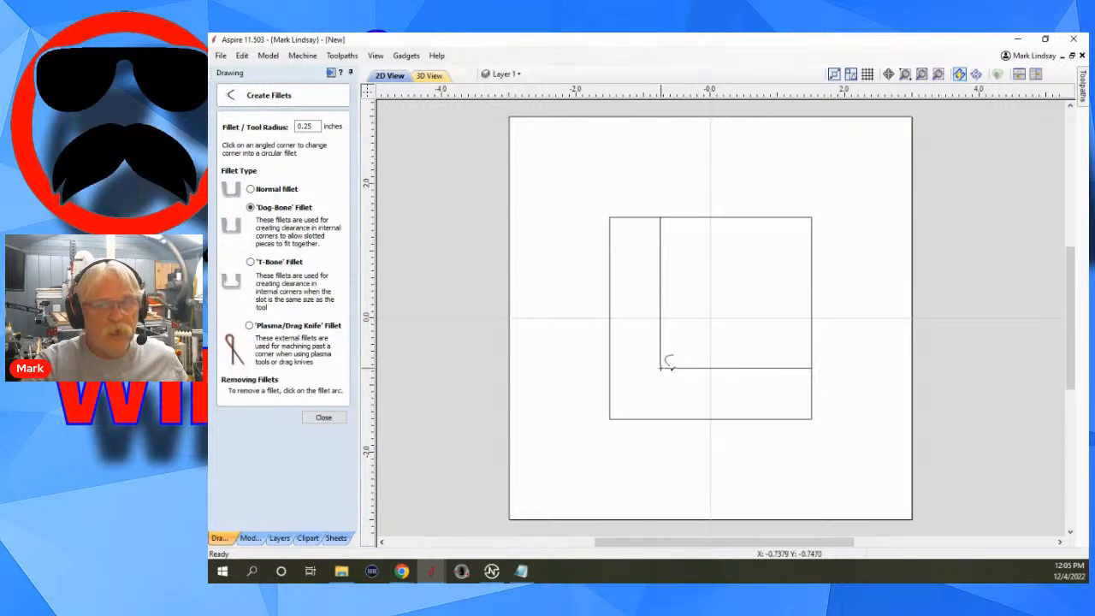
left_click(663, 366)
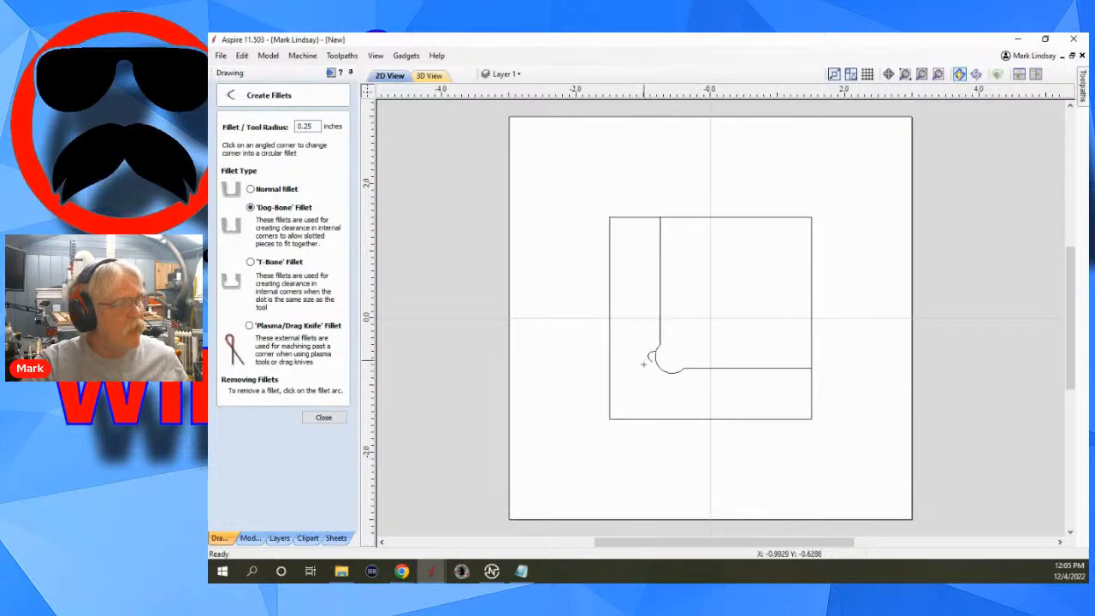
left_click(323, 417)
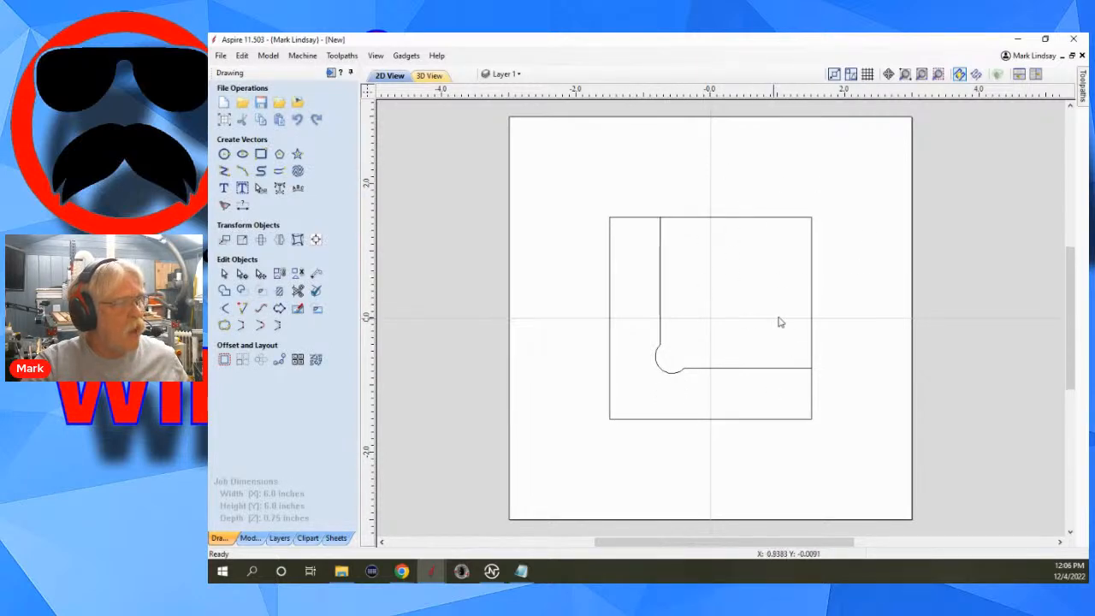
Draw a 2.75 by 2.75 inch rectangle with square corners, anchored by its center at X 0, Y 0.
left_click(260, 155)
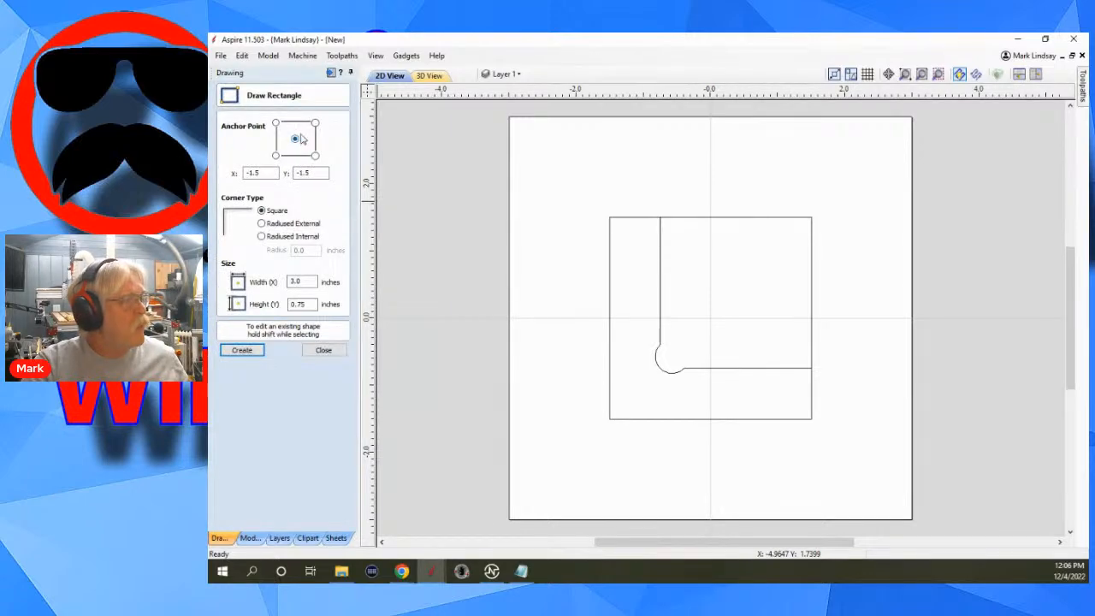
left_click(295, 140)
left_click_drag(265, 173, 241, 174)
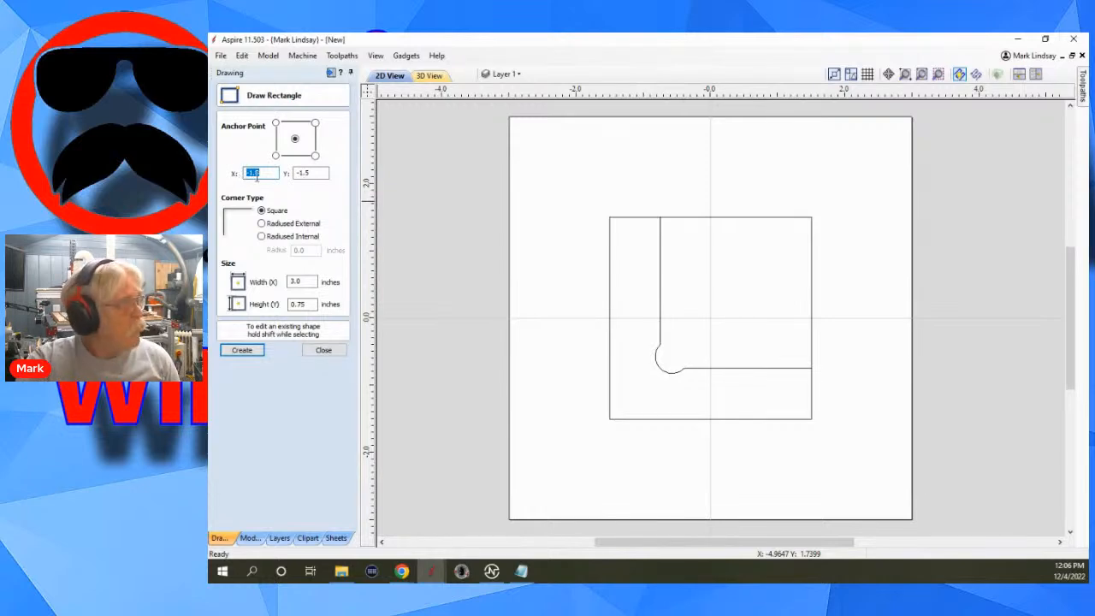
type("0")
left_click_drag(324, 173, 295, 173)
type("0")
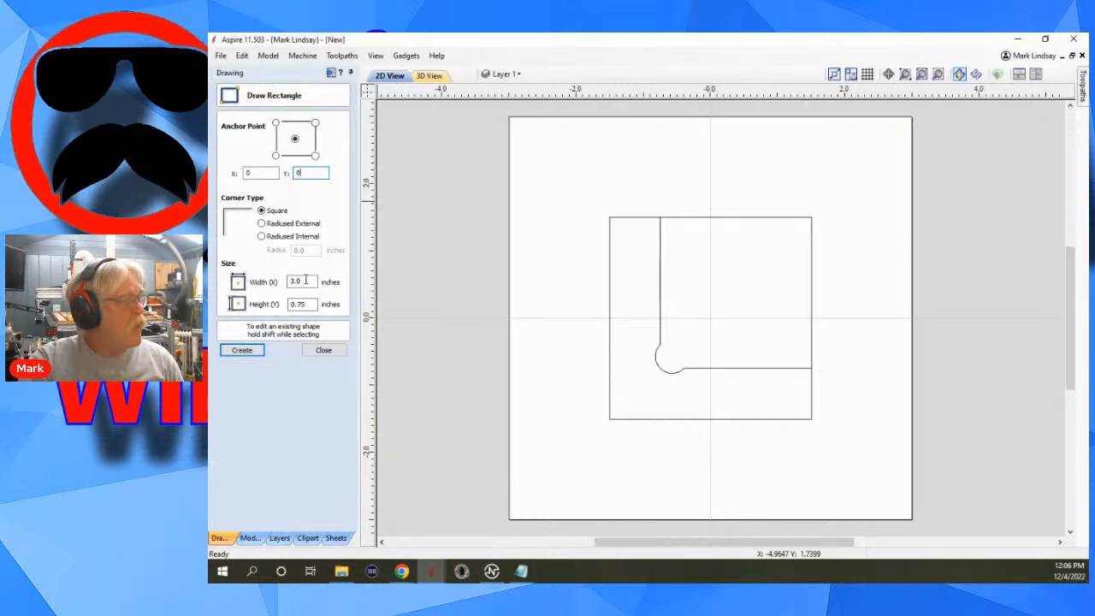
left_click_drag(305, 281, 289, 282)
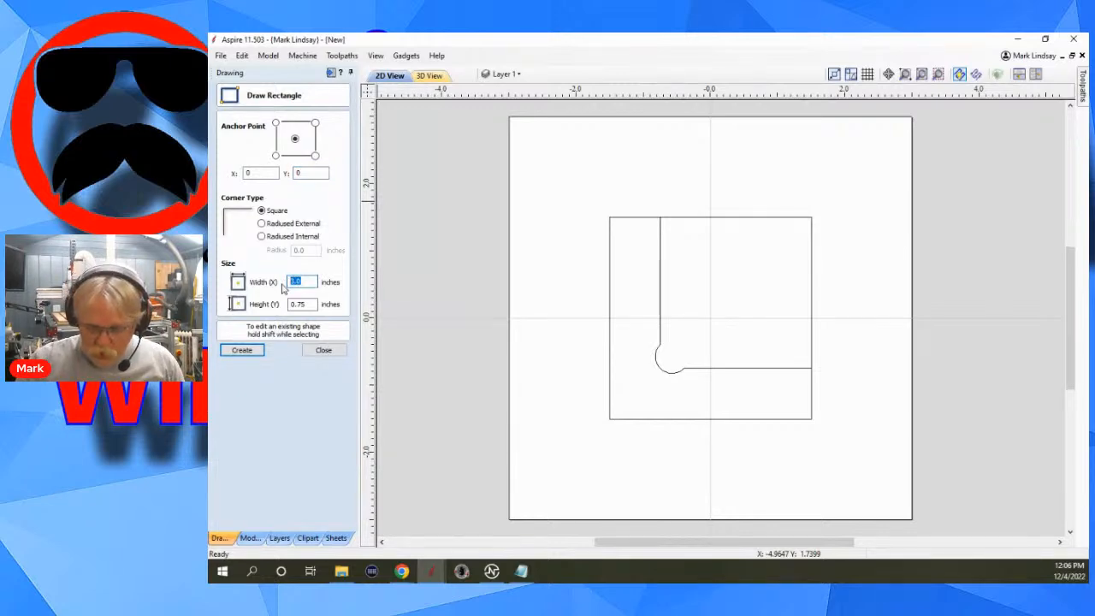
type("2.75")
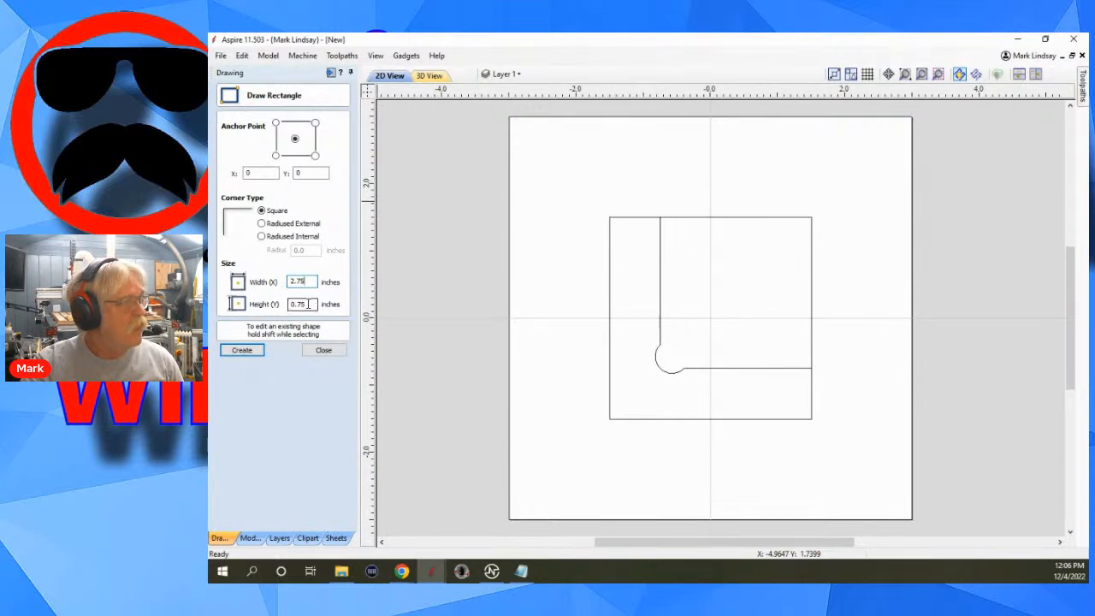
left_click_drag(308, 303, 291, 304)
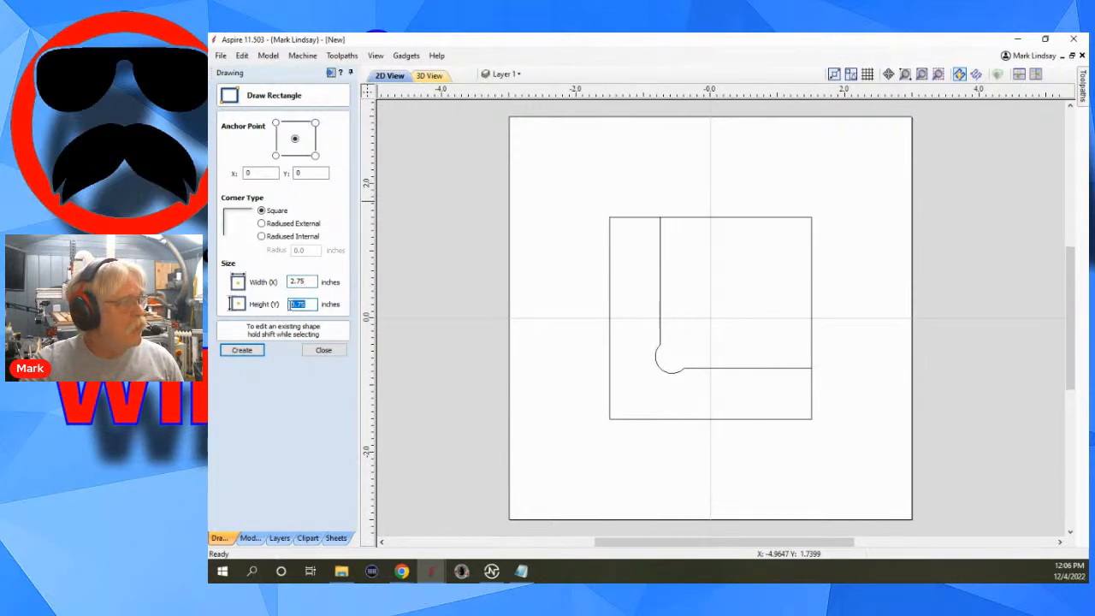
type("2")
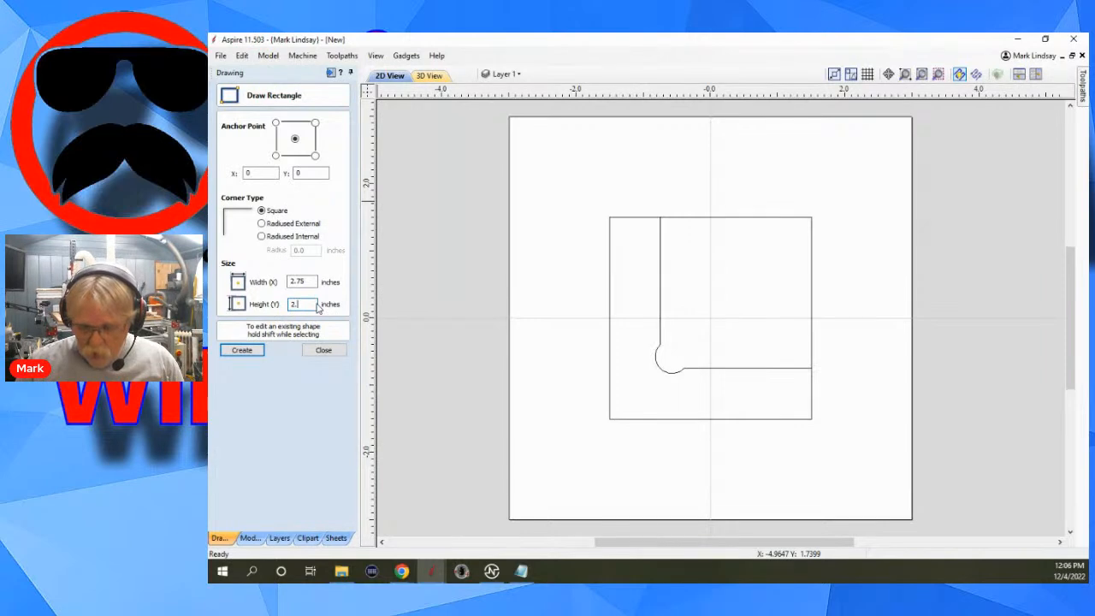
left_click(247, 353)
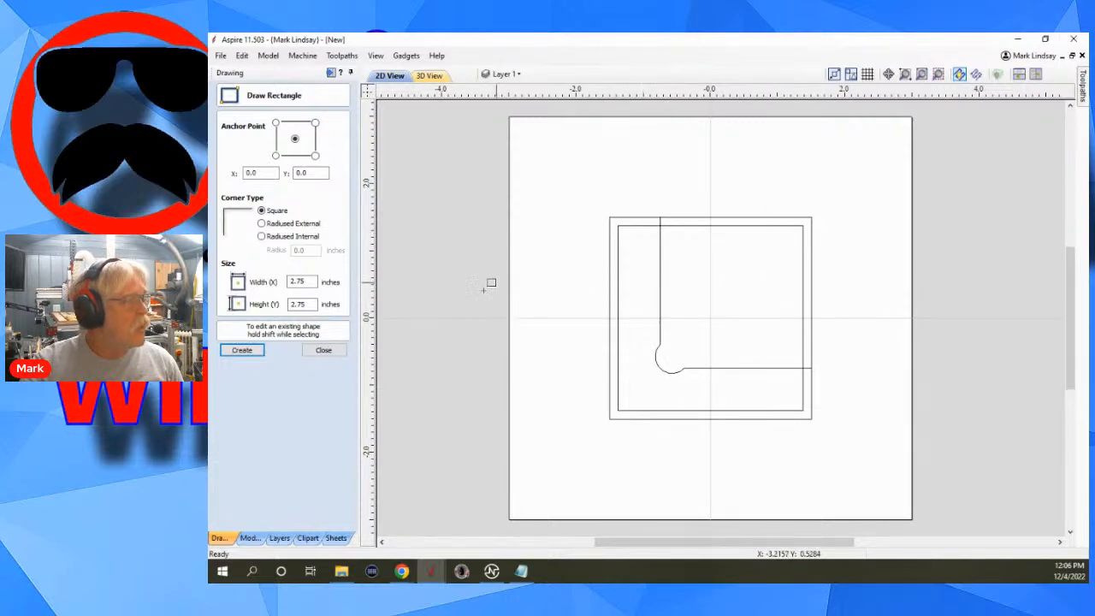
left_click(322, 349)
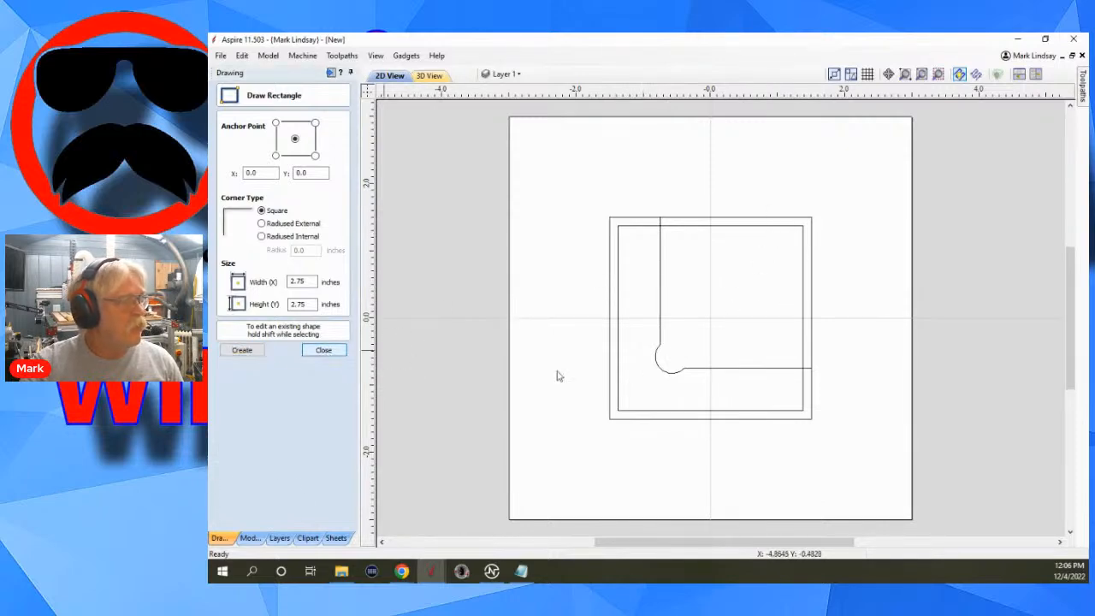
Move the 2.75-inch square so its left and bottom edges lie roughly on the L-shaped fence's inner edges.
left_click(740, 227)
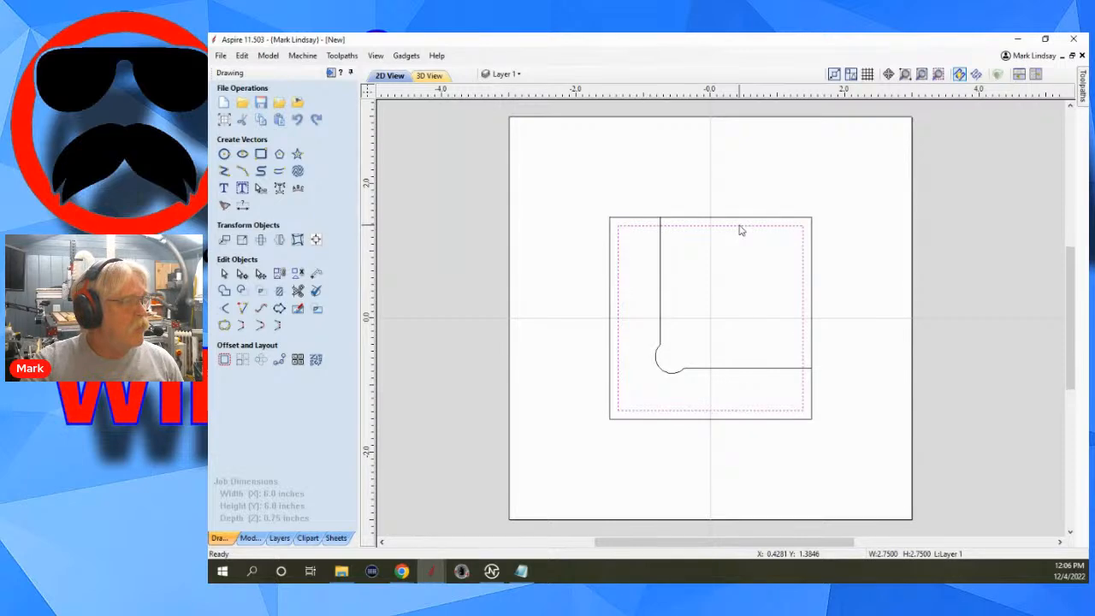
left_click(741, 226)
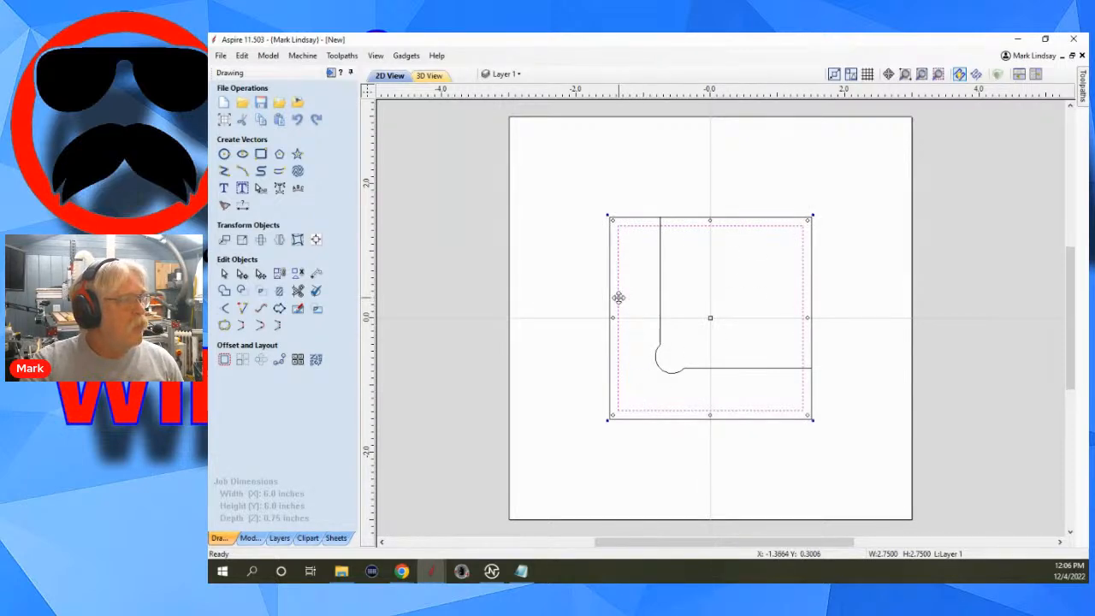
left_click_drag(618, 296, 660, 296)
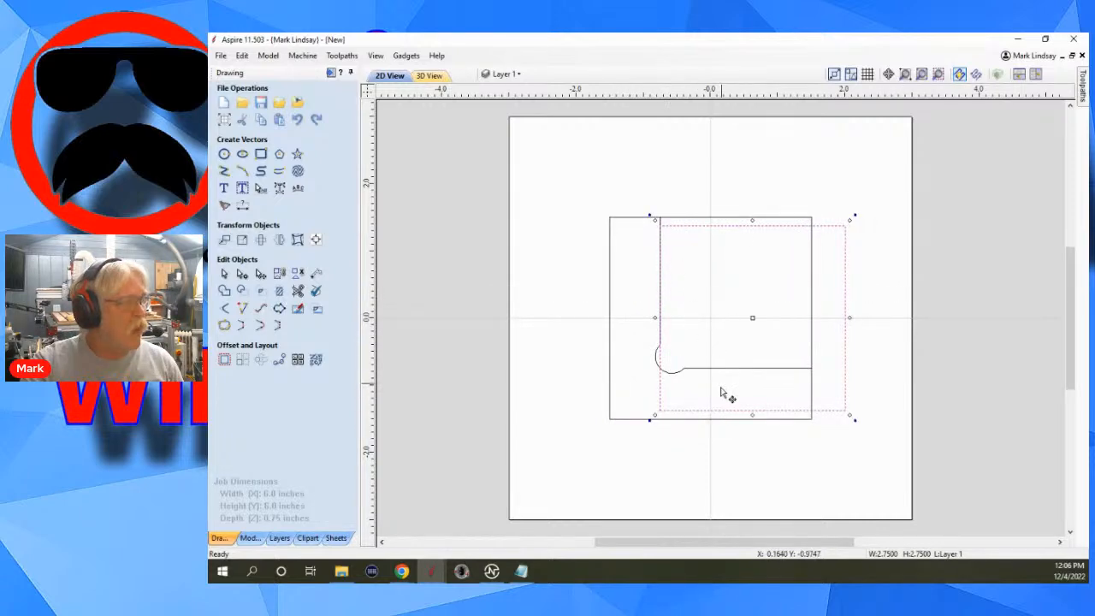
left_click_drag(725, 411, 726, 371)
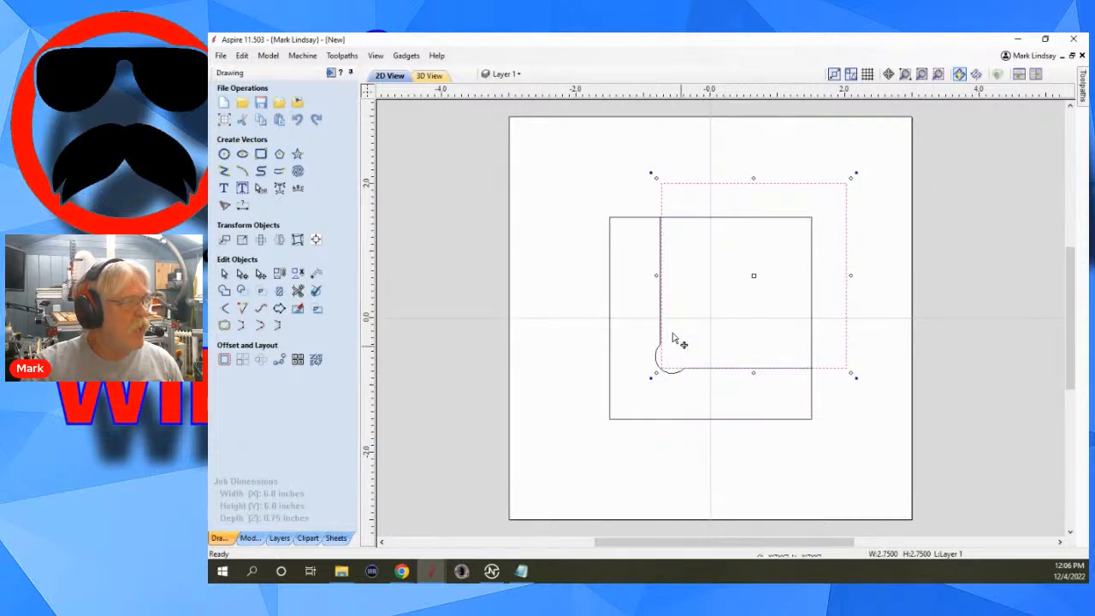
Fine-tune the 2.75-inch square's position so its left and bottom edges coincide exactly with the fence's inner edges.
scroll(657, 315, "up", 3)
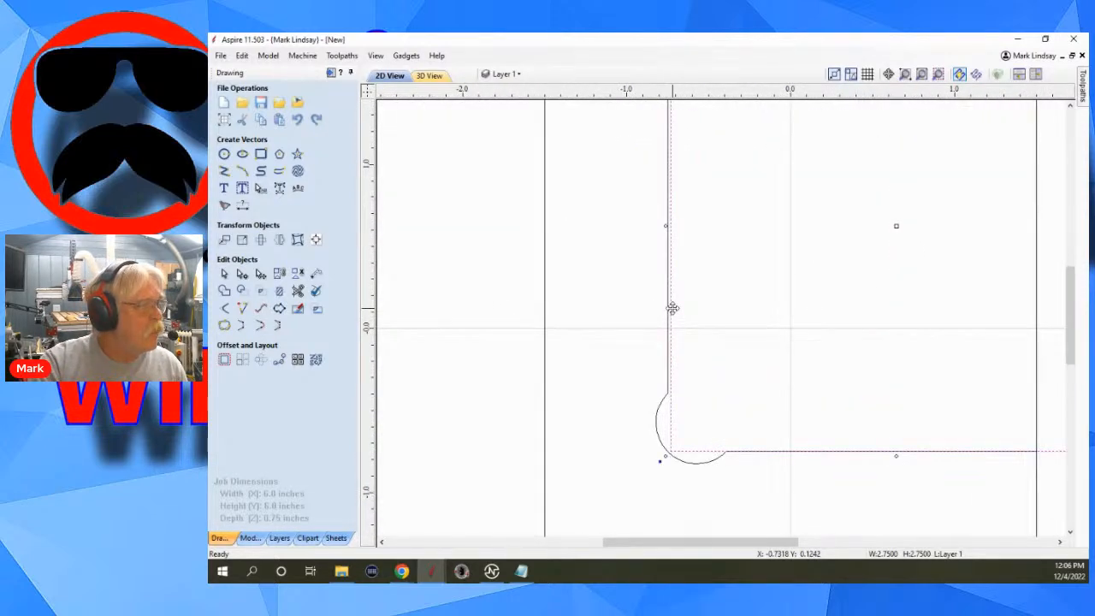
left_click_drag(671, 308, 668, 310)
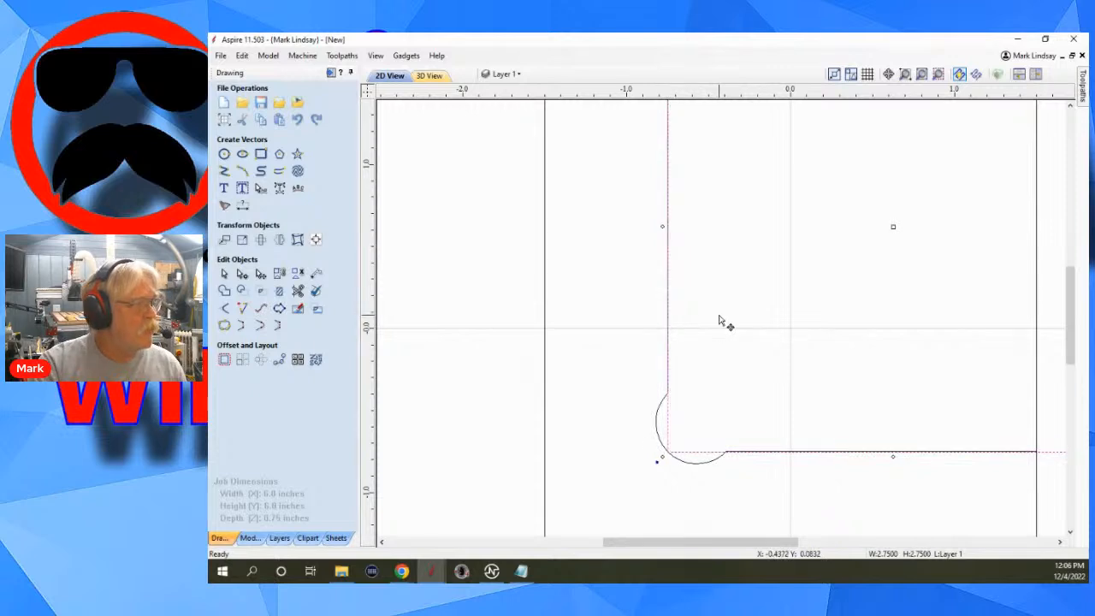
scroll(813, 480, "up", 3)
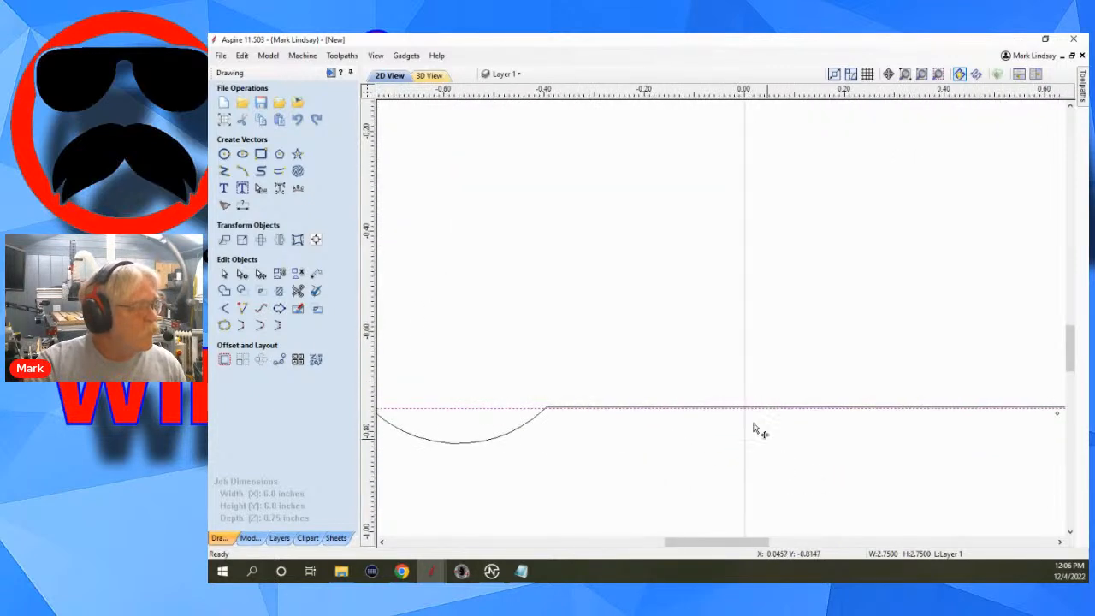
scroll(753, 430, "up", 3)
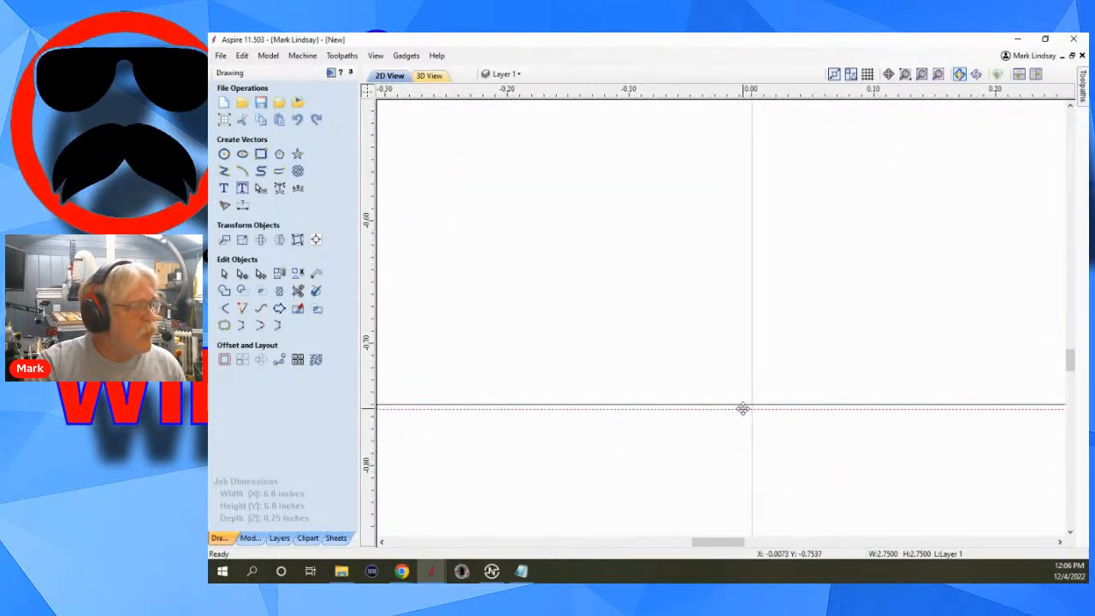
left_click_drag(743, 408, 742, 403)
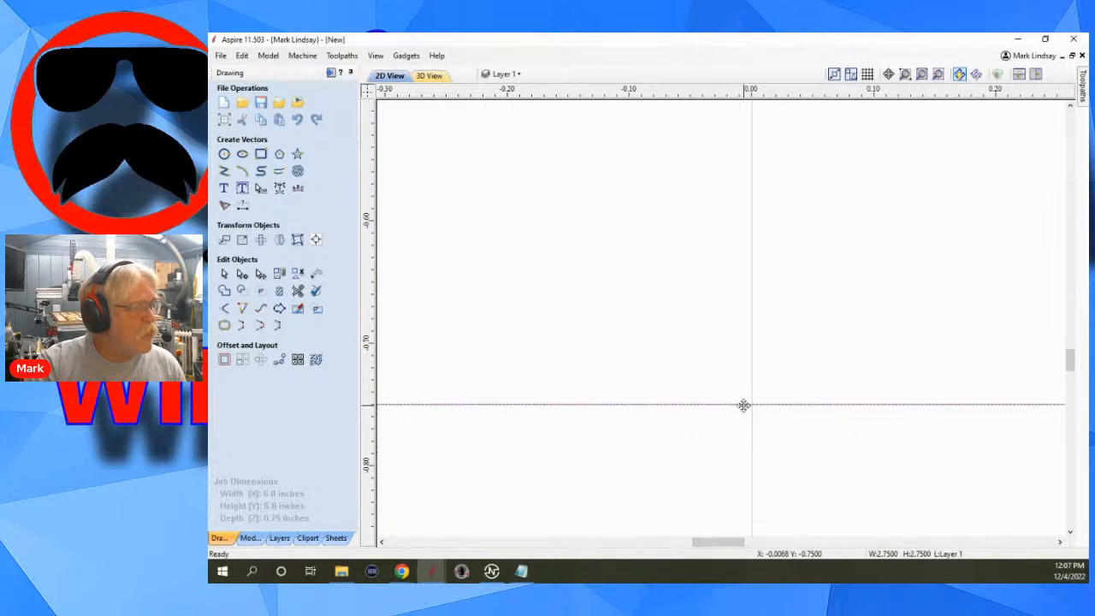
scroll(824, 450, "down", 4)
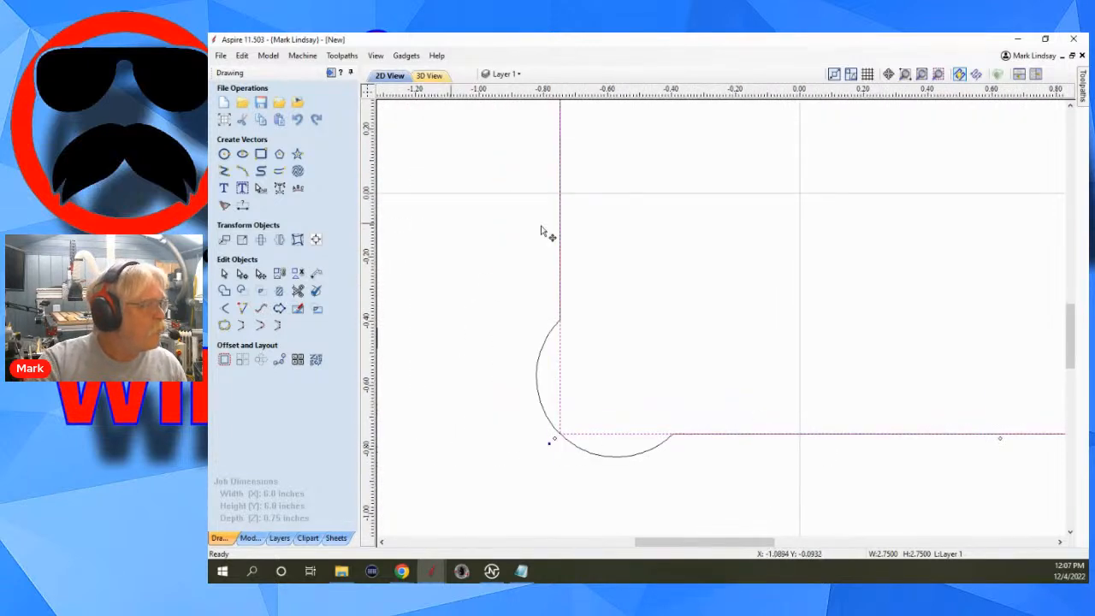
scroll(637, 246, "down", 3)
scroll(658, 364, "down", 1)
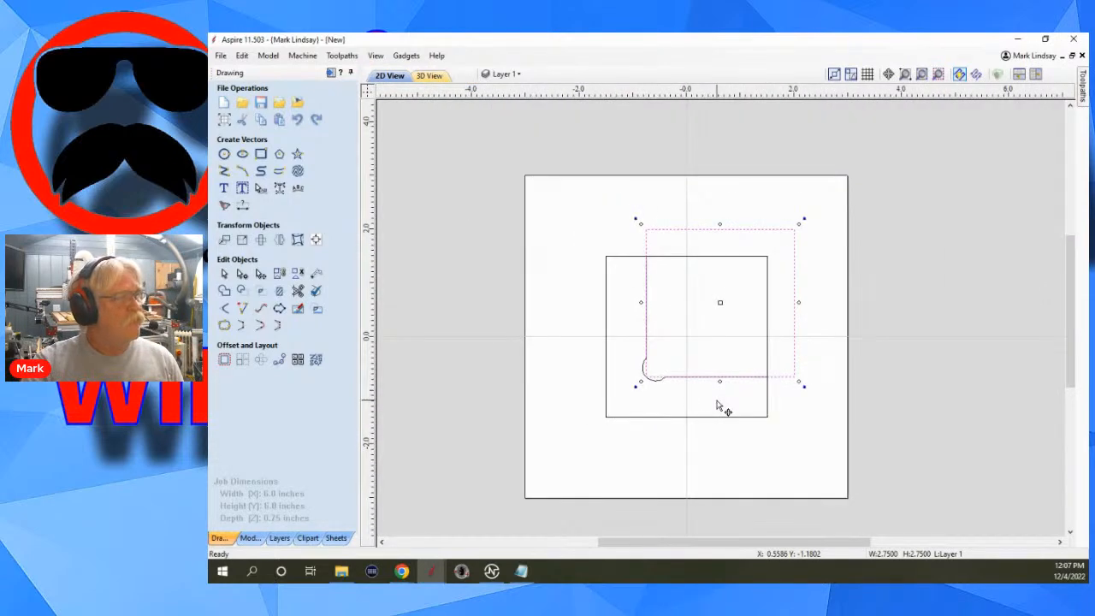
Deselect the square and place a vertical guide on its left edge and a horizontal guide on its bottom edge, both at -0.75.
left_click(716, 406)
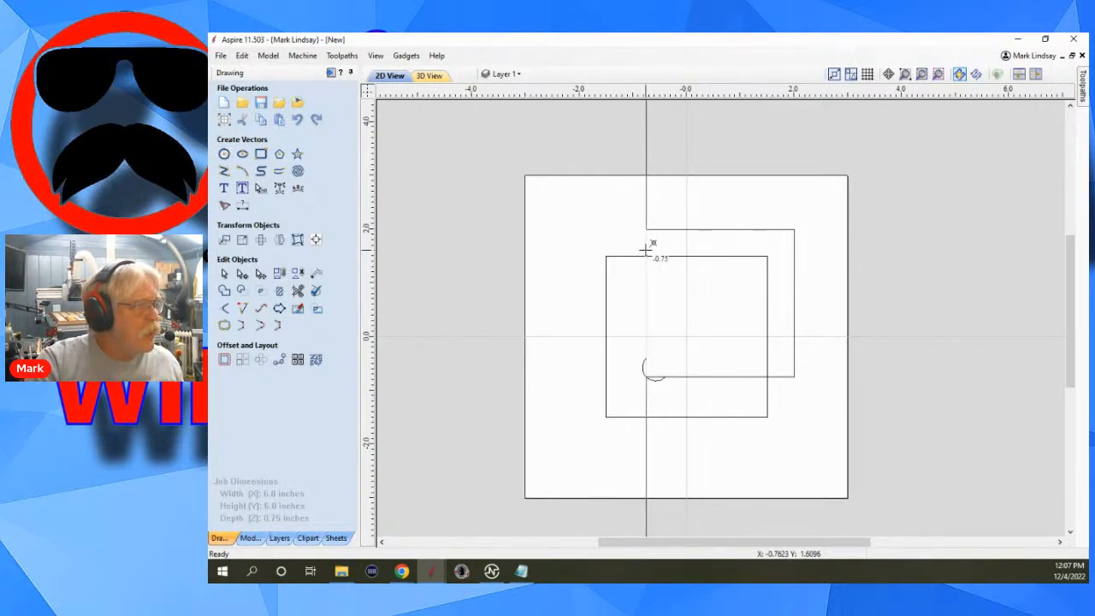
left_click_drag(645, 248, 646, 248)
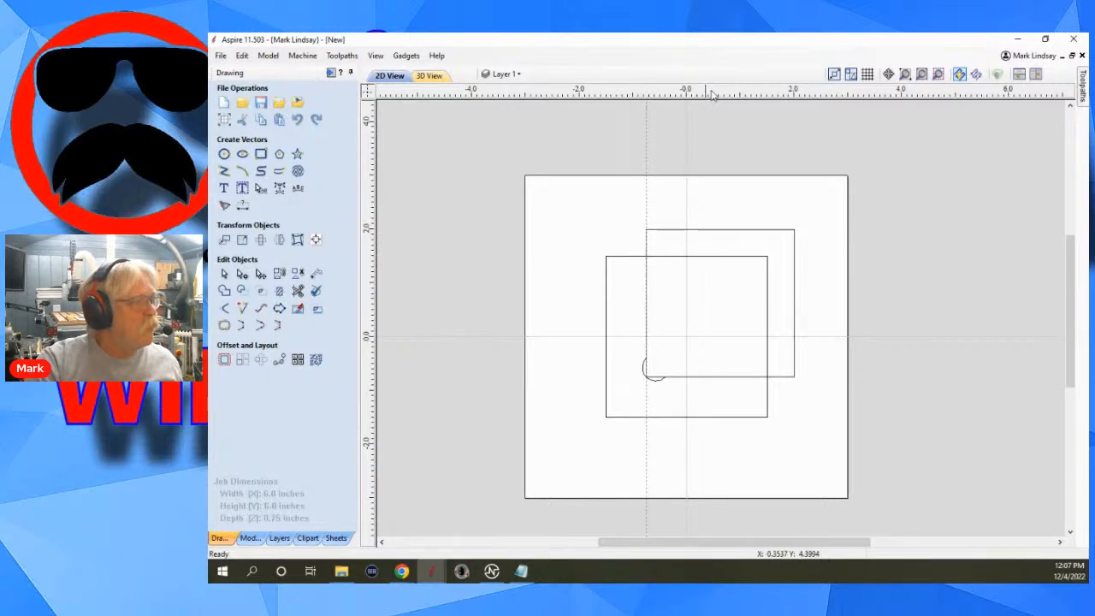
left_click_drag(711, 94, 791, 376)
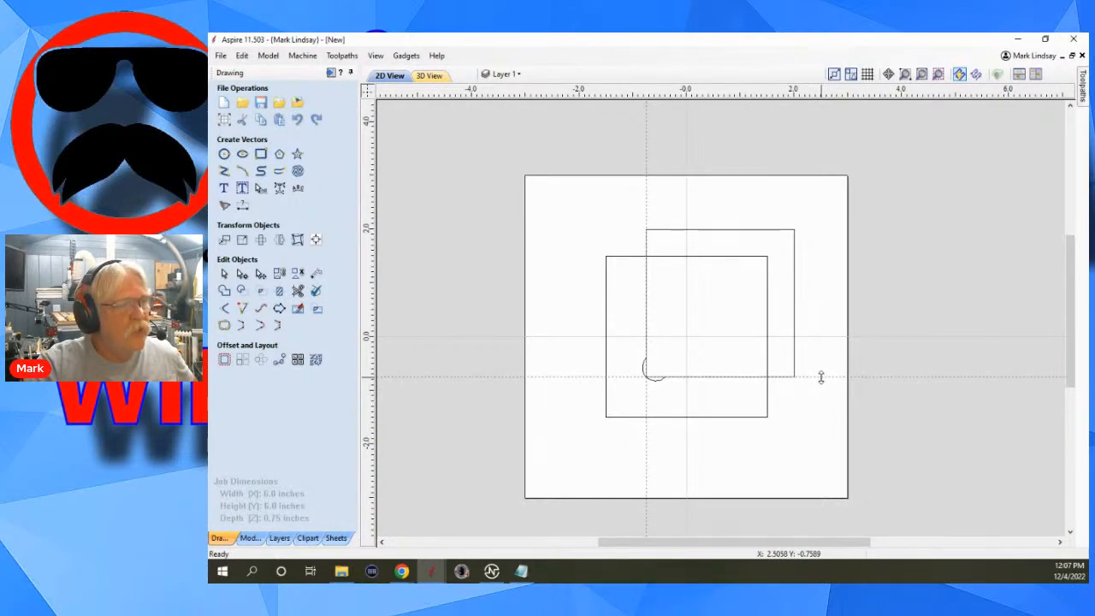
Offset the horizontal guide by +.75 inches from the square's bottom edge, to position 0.
double_click(820, 377)
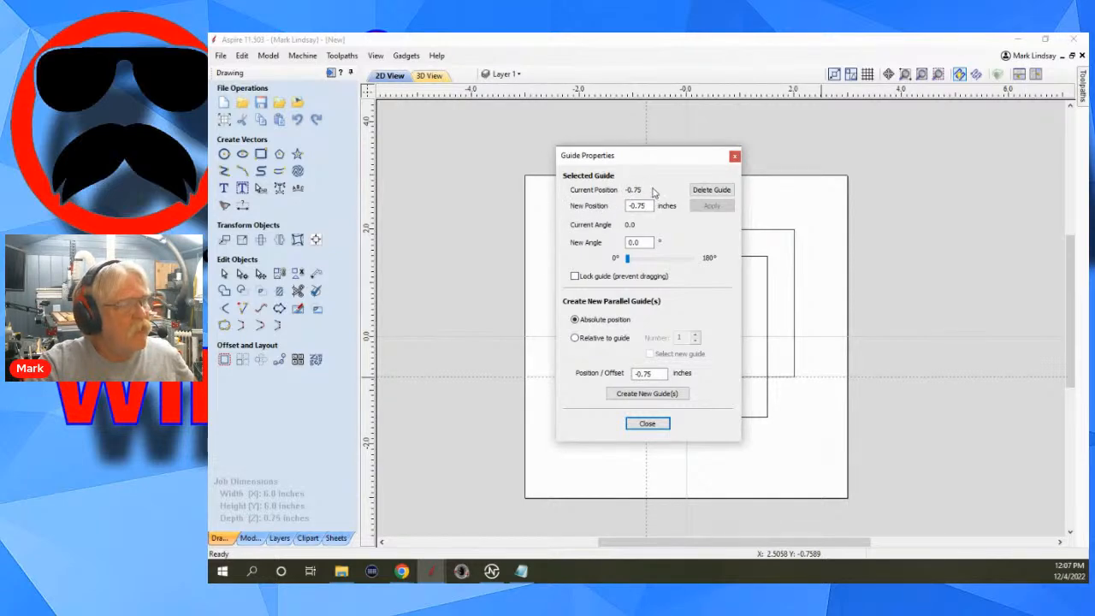
left_click(647, 206)
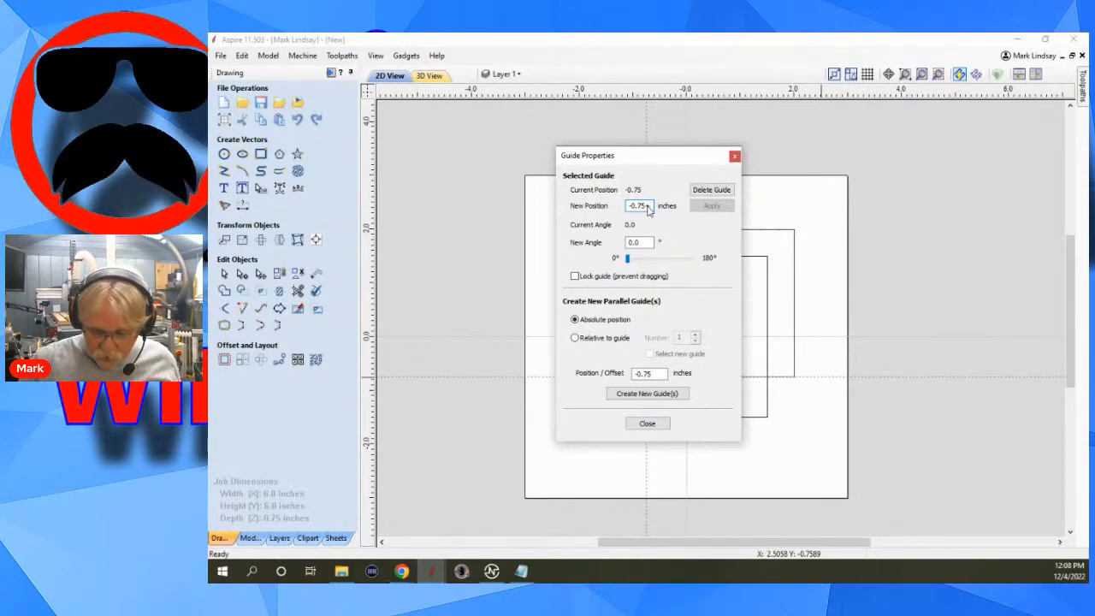
type("+.75")
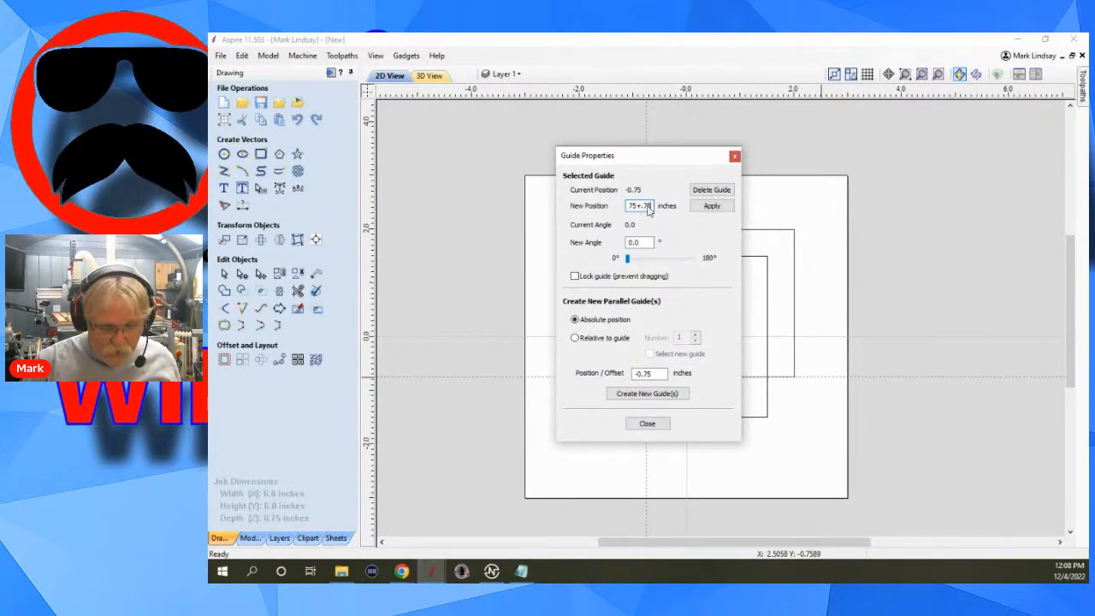
key("equal")
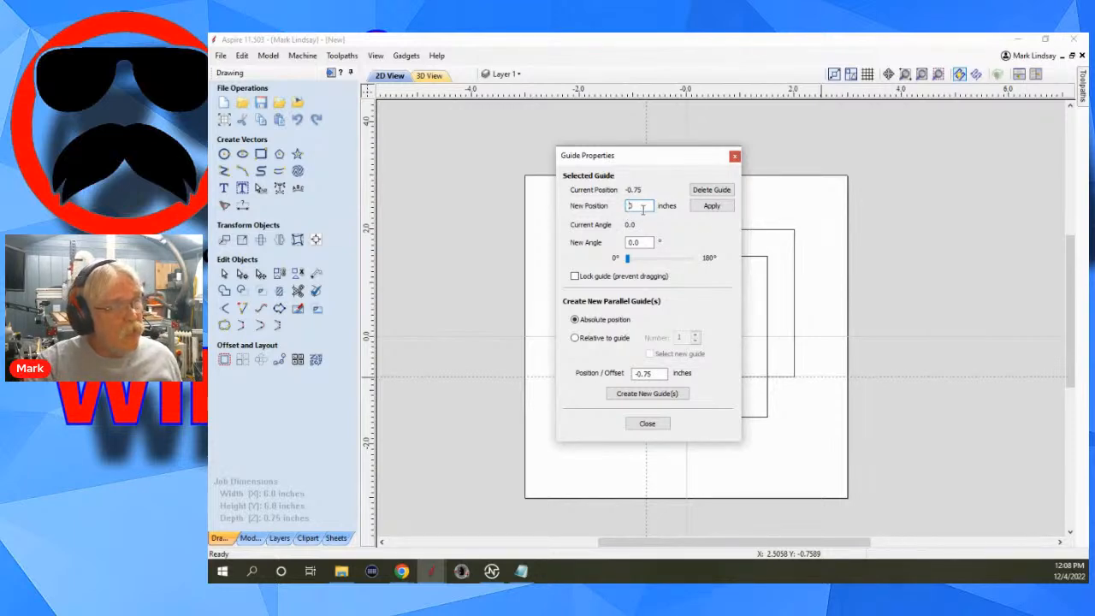
left_click(712, 206)
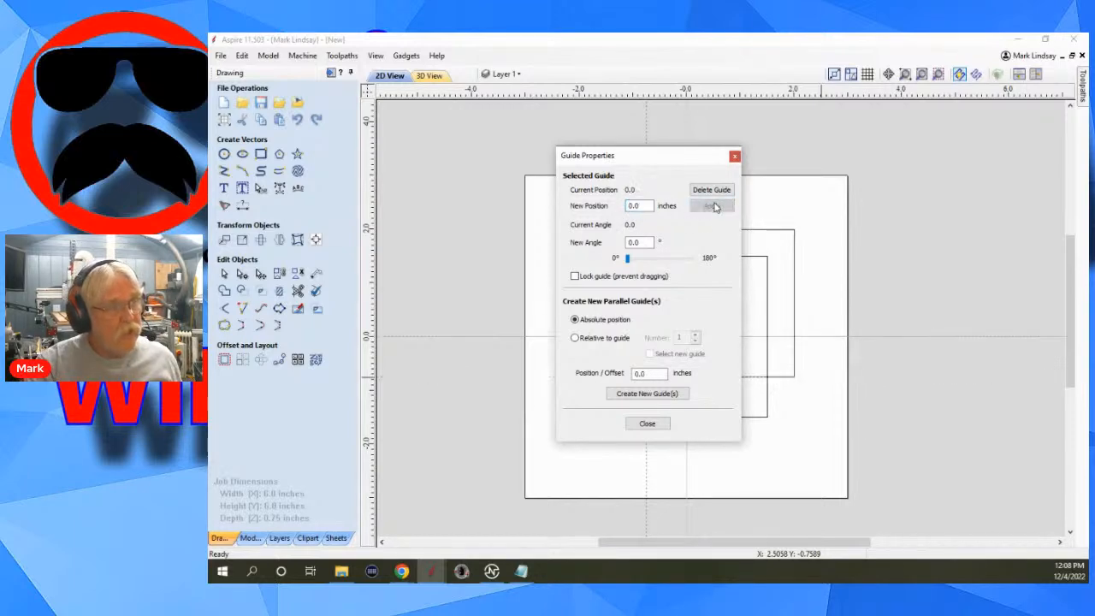
left_click(648, 423)
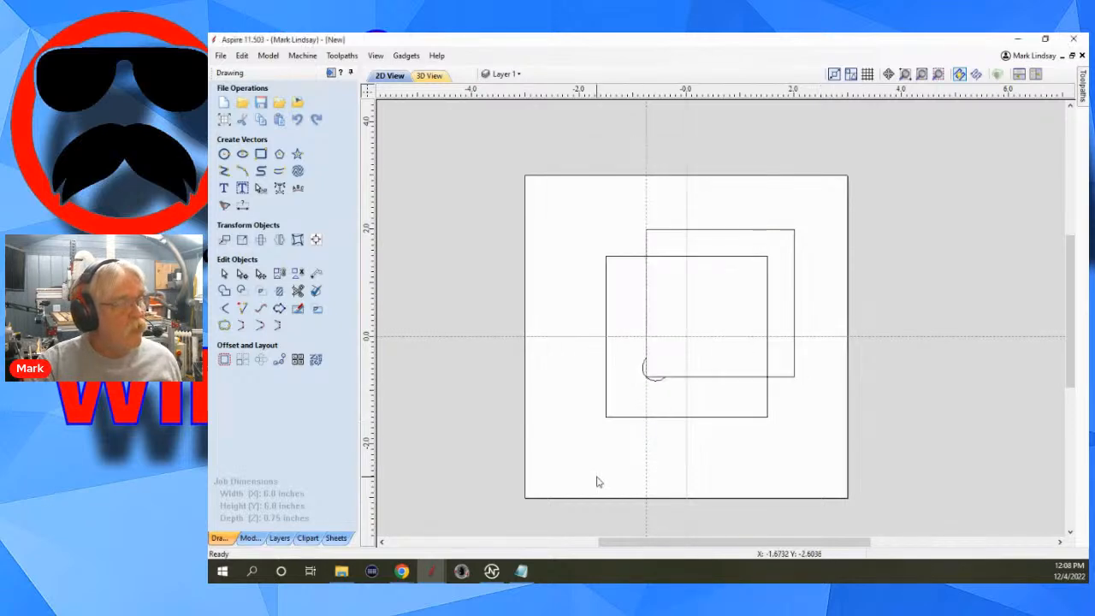
Offset the vertical guide by +.75 inches from the square's left edge, to position 0.
double_click(645, 206)
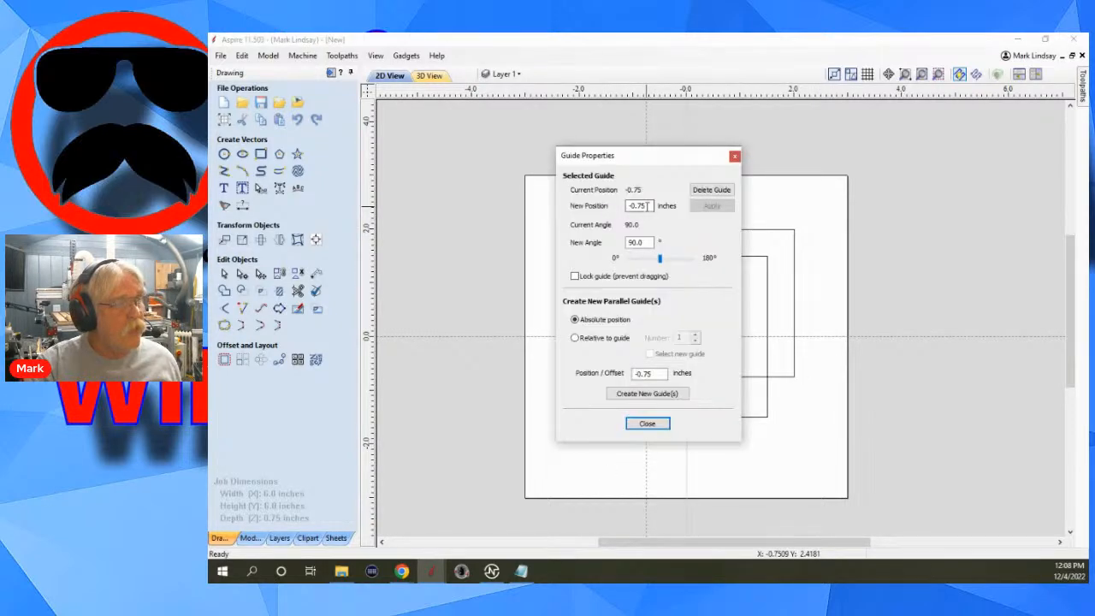
left_click(647, 207)
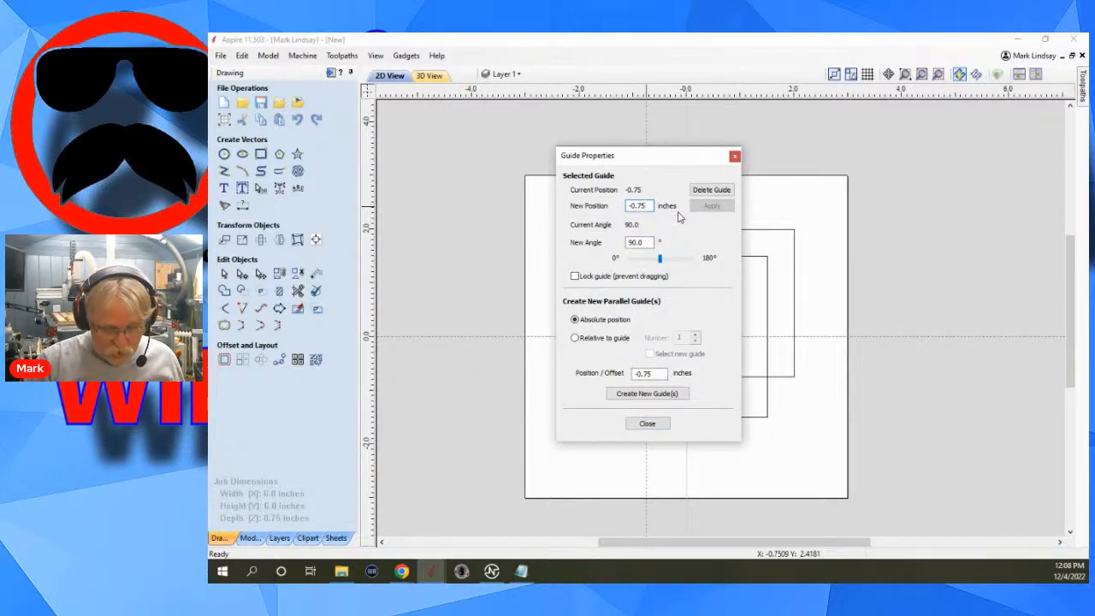
type("+.75")
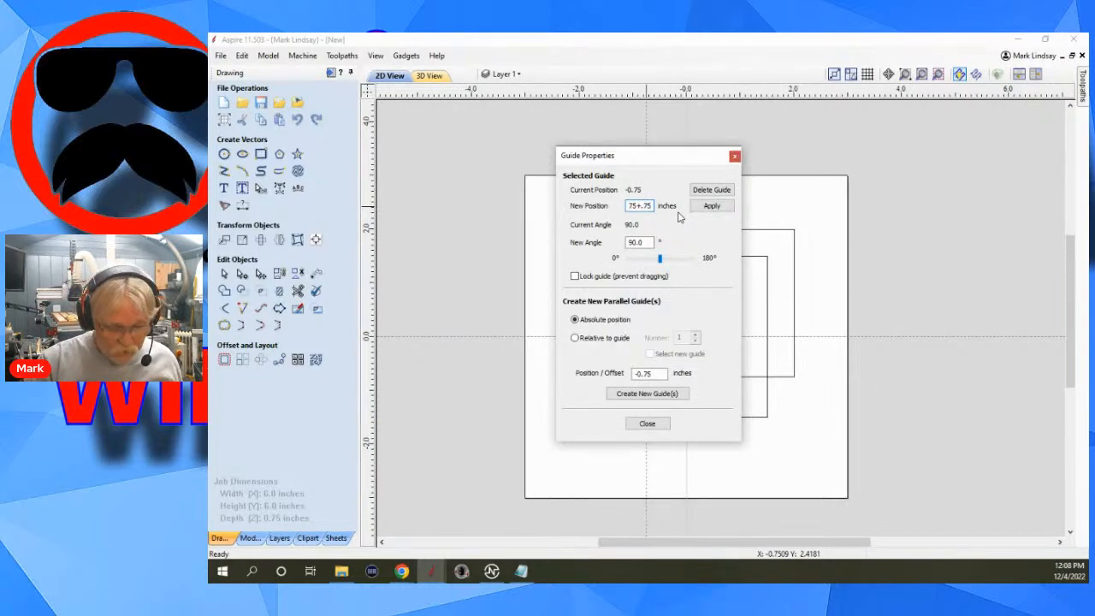
key("equal")
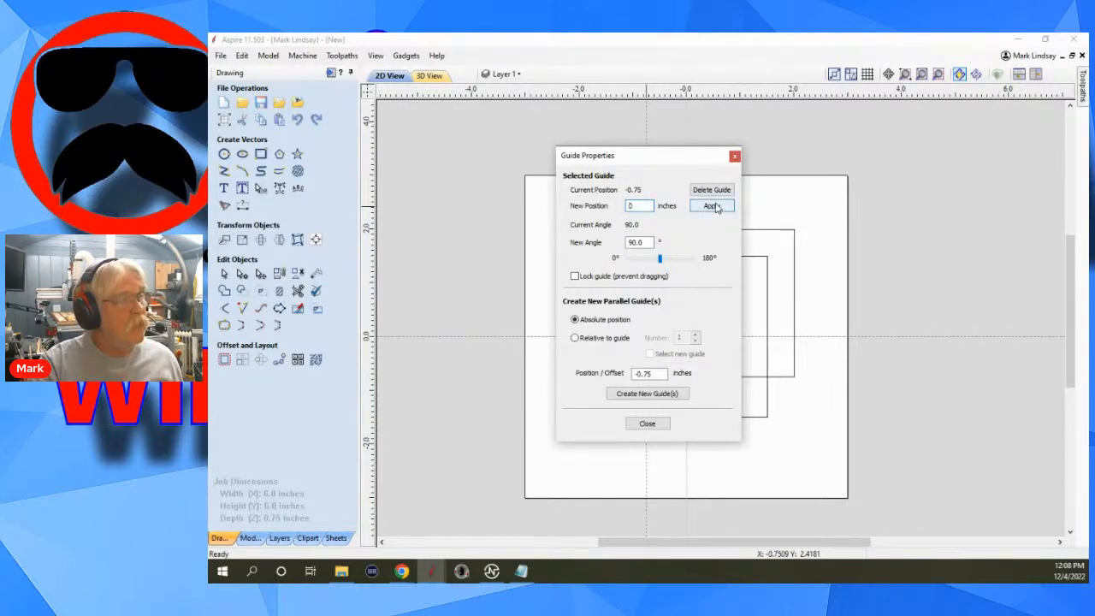
left_click(713, 206)
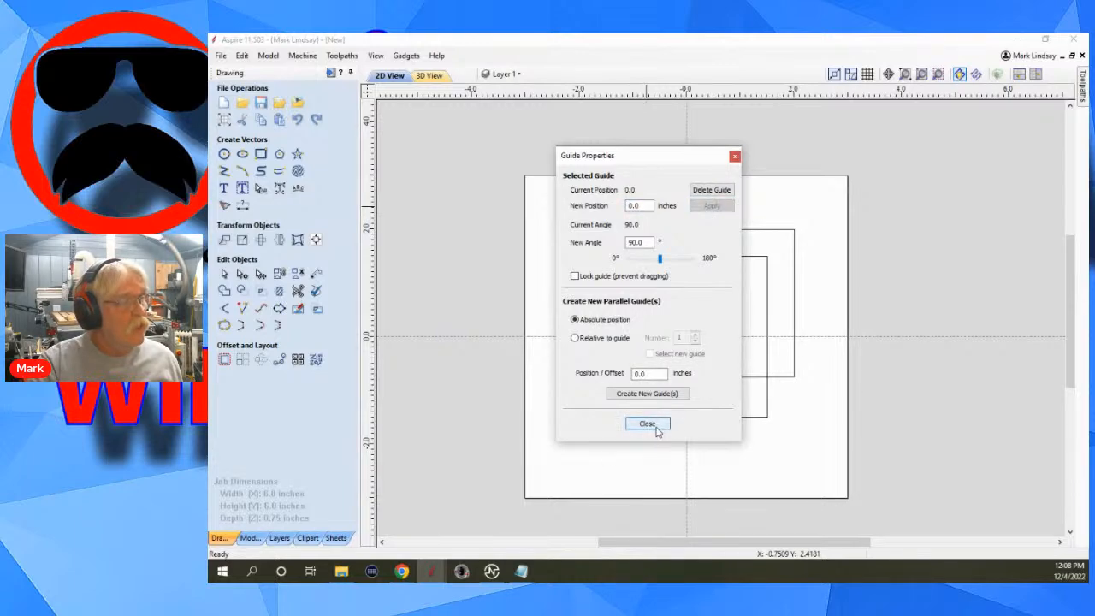
left_click(655, 429)
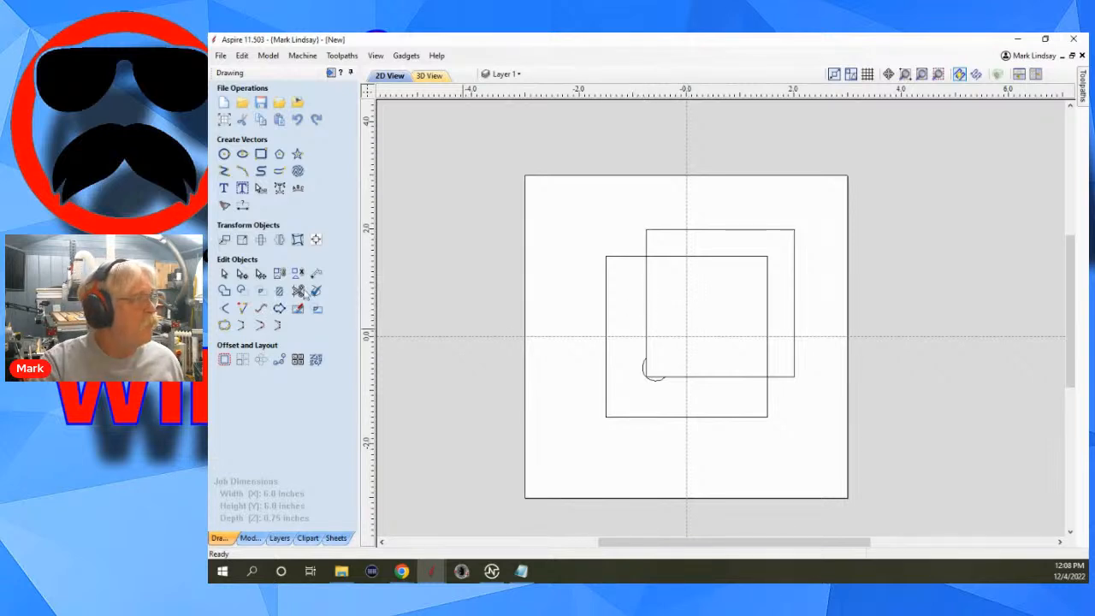
Draw a 0.125-inch diameter circle centred at X 0, Y 0, where the guides cross.
left_click(224, 154)
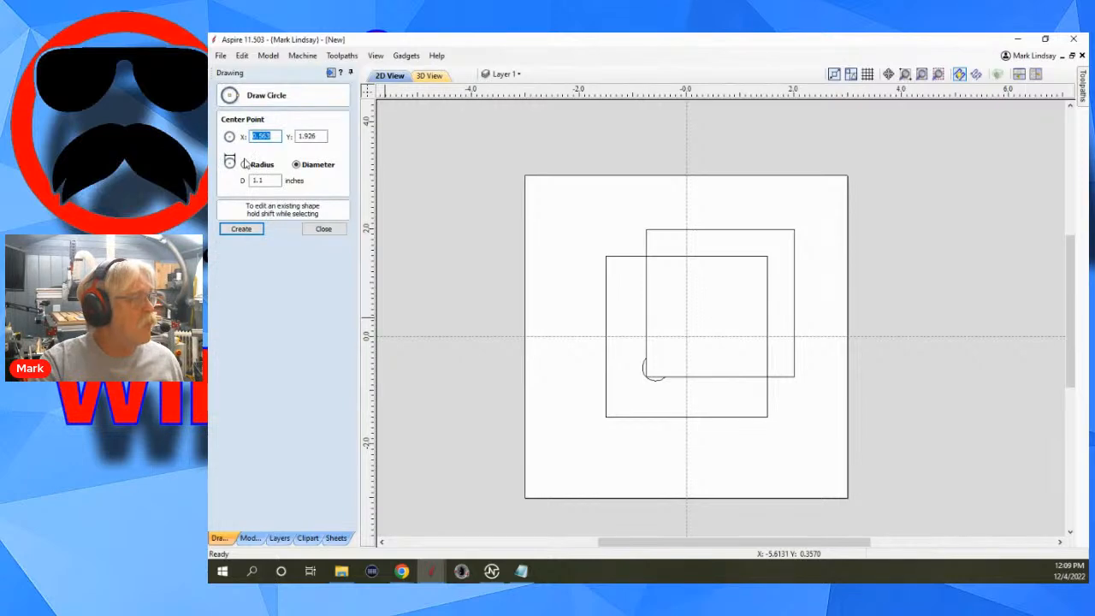
left_click_drag(272, 177, 228, 178)
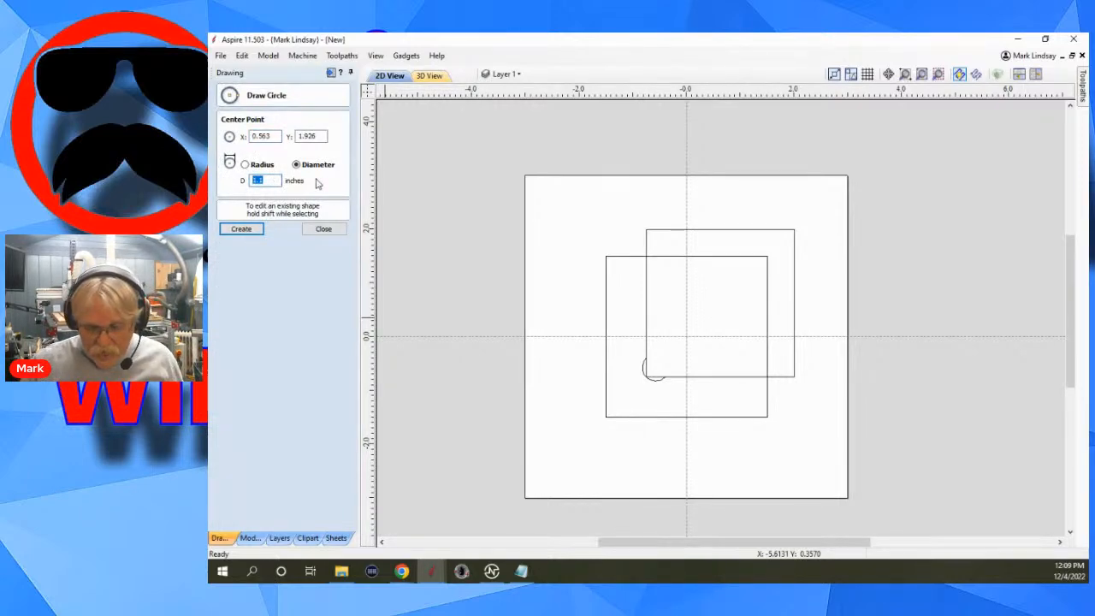
type(".1")
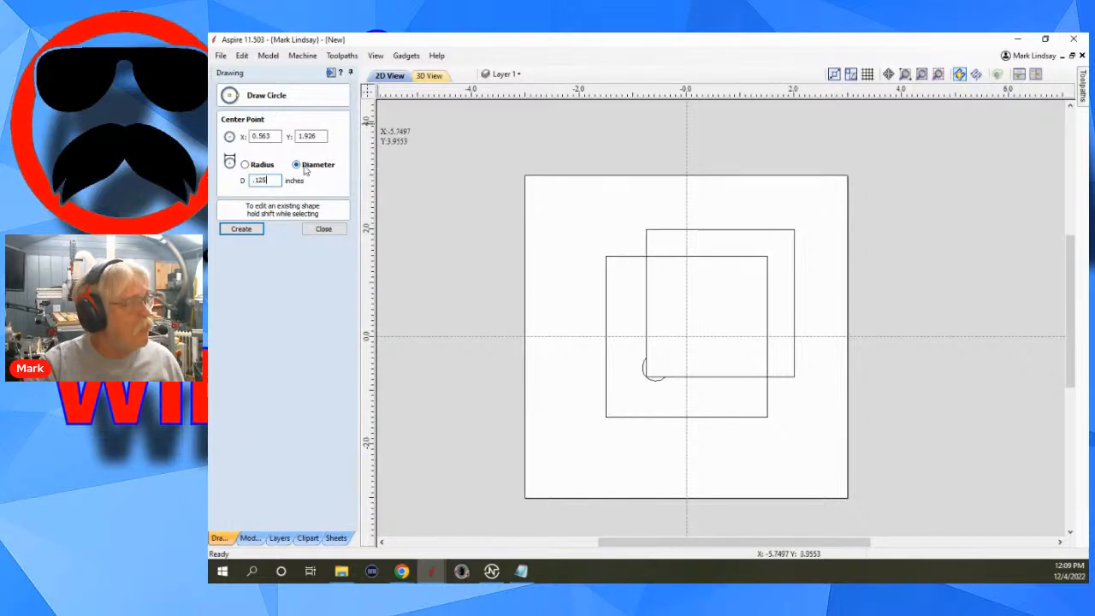
left_click(686, 336)
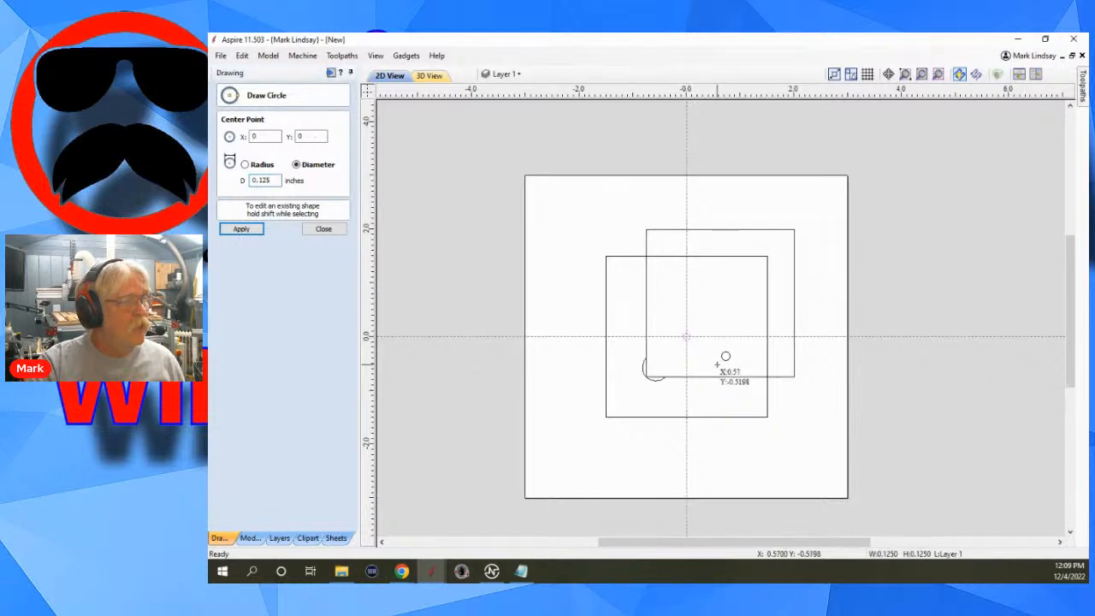
left_click(324, 230)
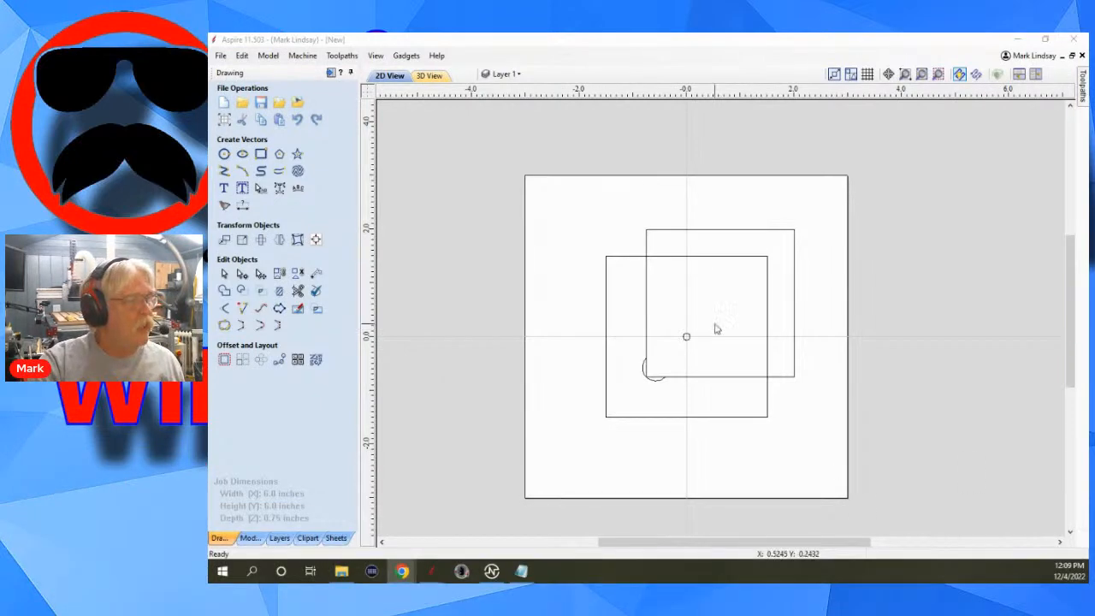
Move the 2.75-inch square up and to the right, away from the fence's inner edges, and deselect it.
left_click(781, 378)
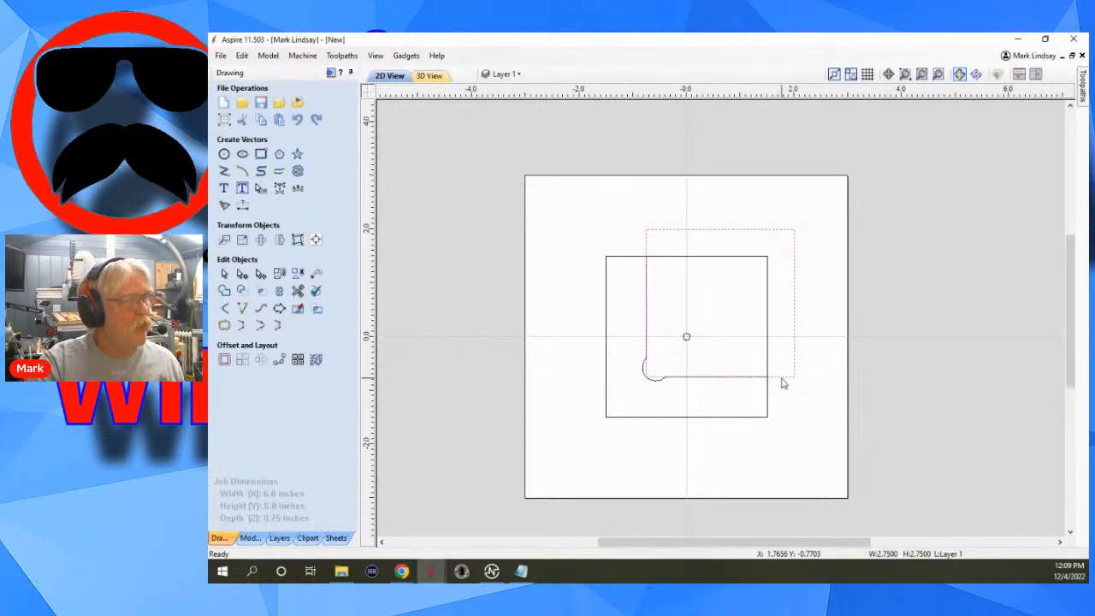
left_click(823, 292)
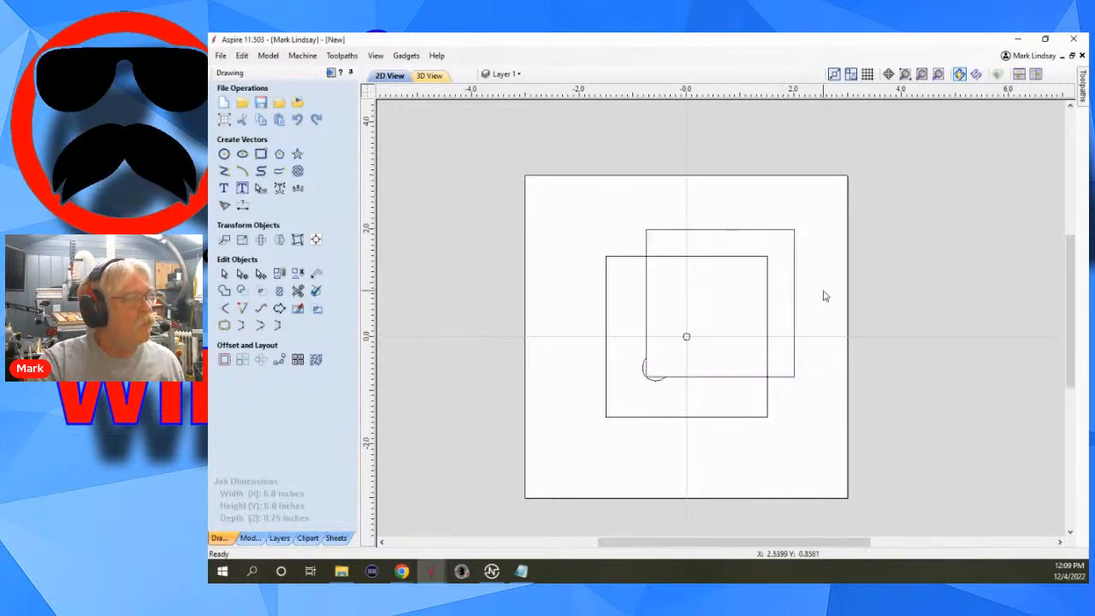
left_click(795, 332)
left_click(795, 333)
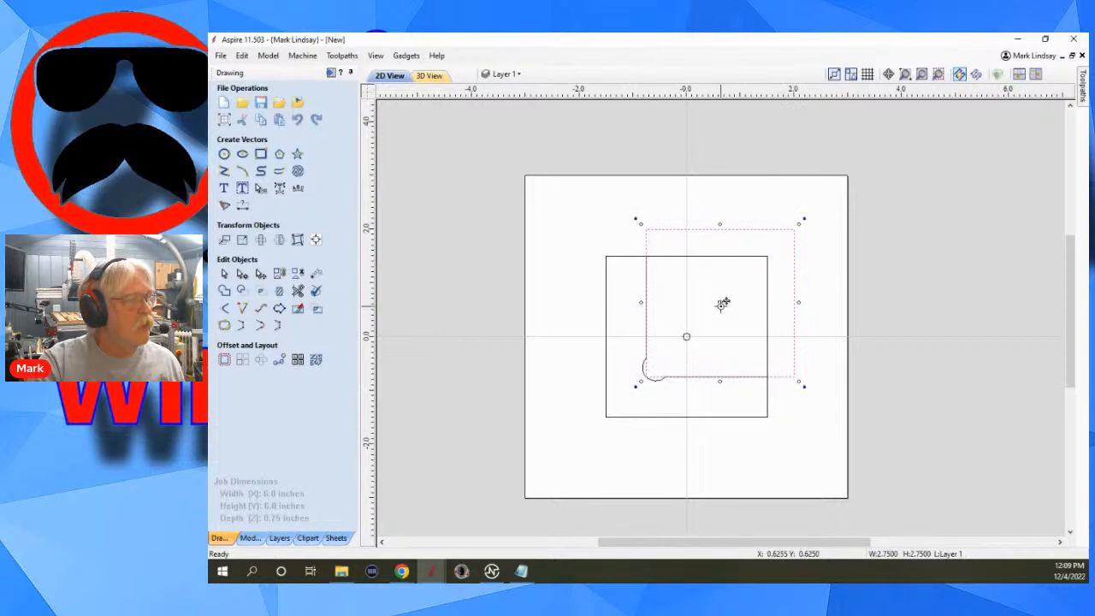
left_click_drag(724, 300, 740, 278)
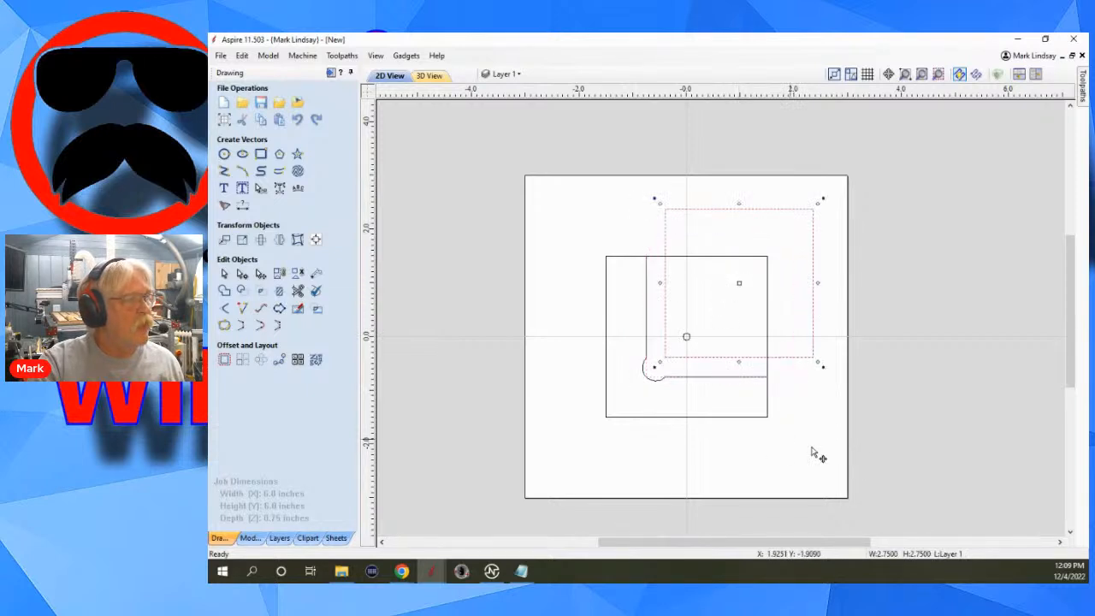
left_click(740, 444)
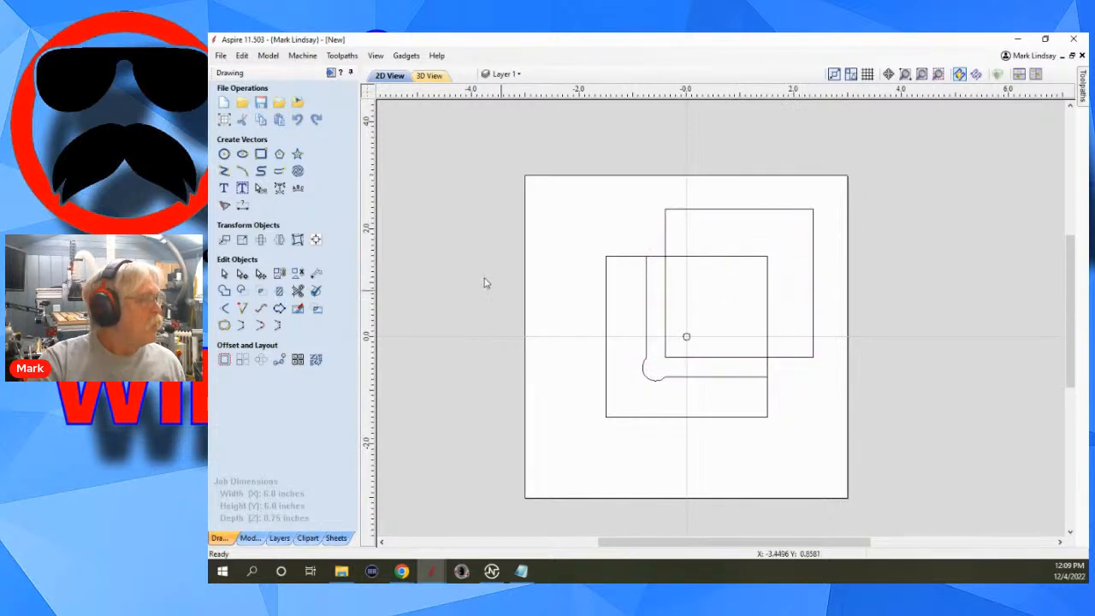
Try aligning the 2.75-inch square to the fence's left inside edge and left outside edge, undoing each alignment.
left_click(316, 242)
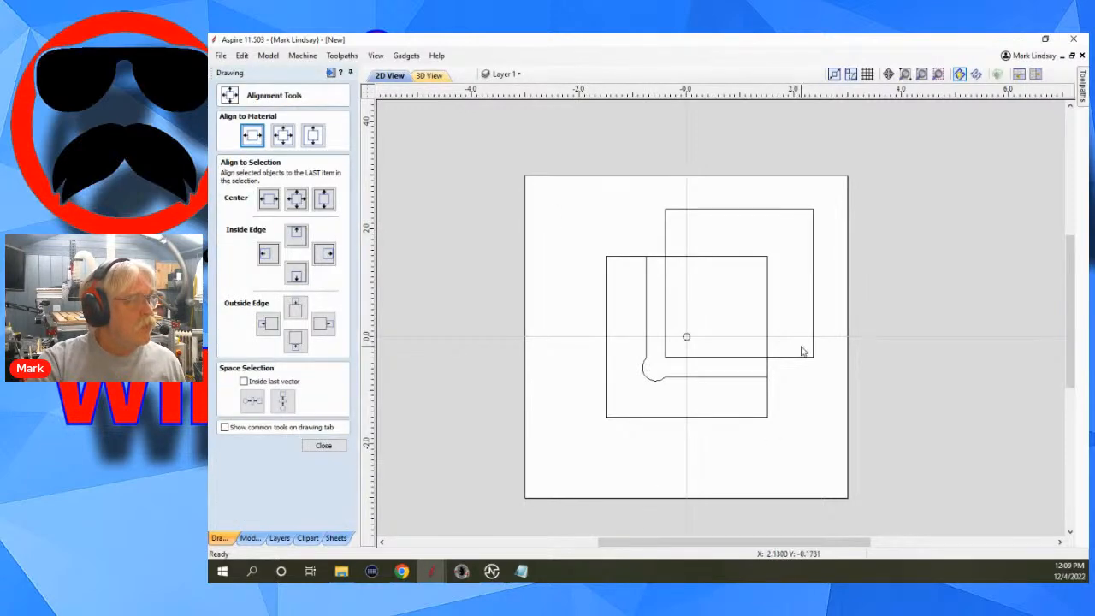
left_click_drag(796, 347, 792, 383)
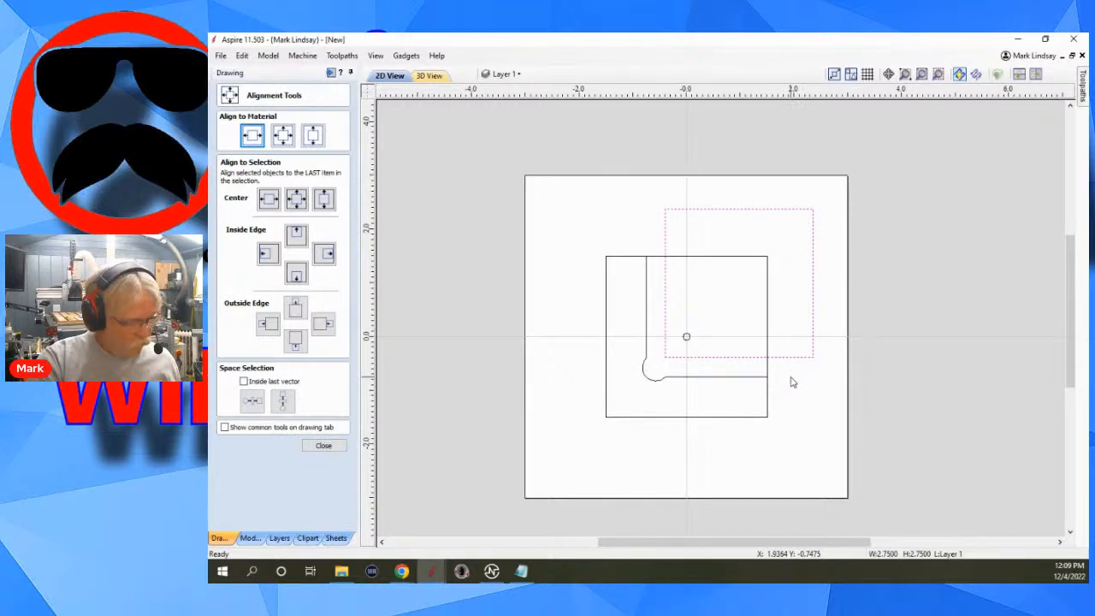
left_click(697, 380, "shift")
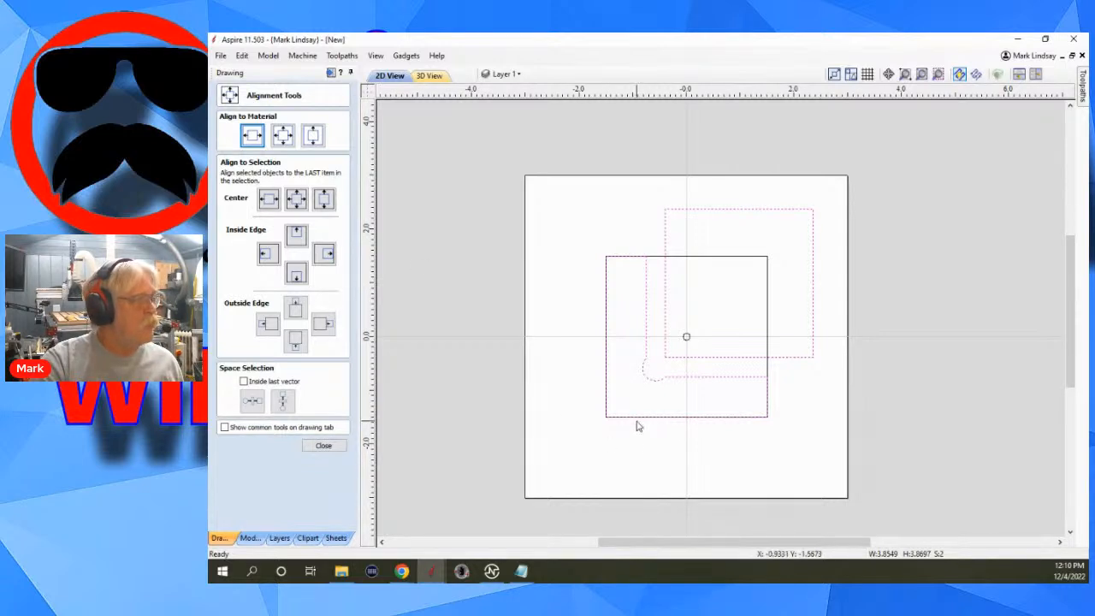
left_click(268, 254)
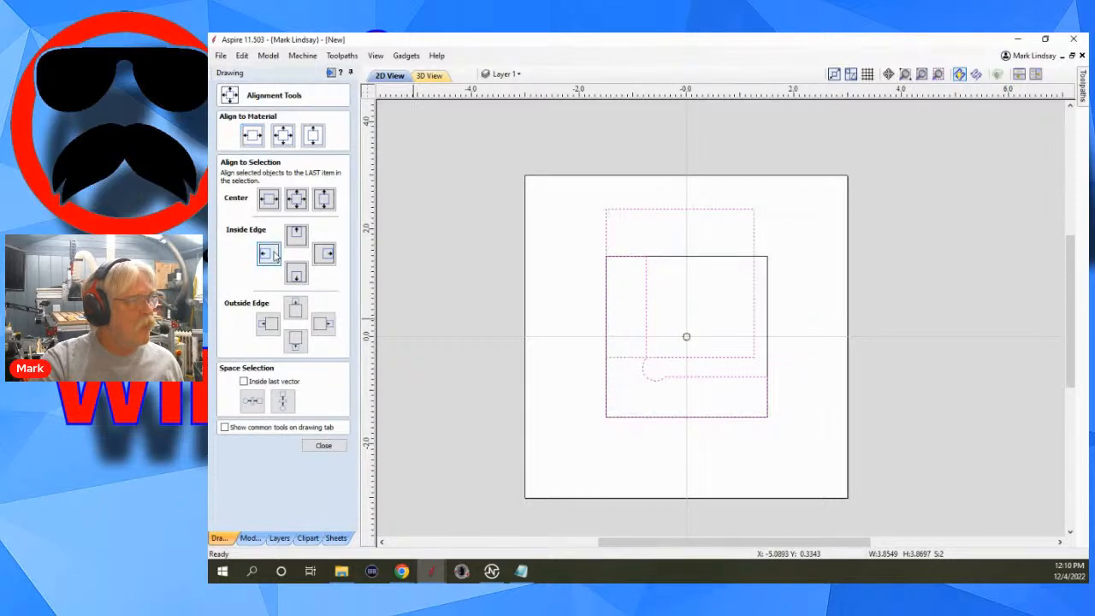
left_click(319, 257)
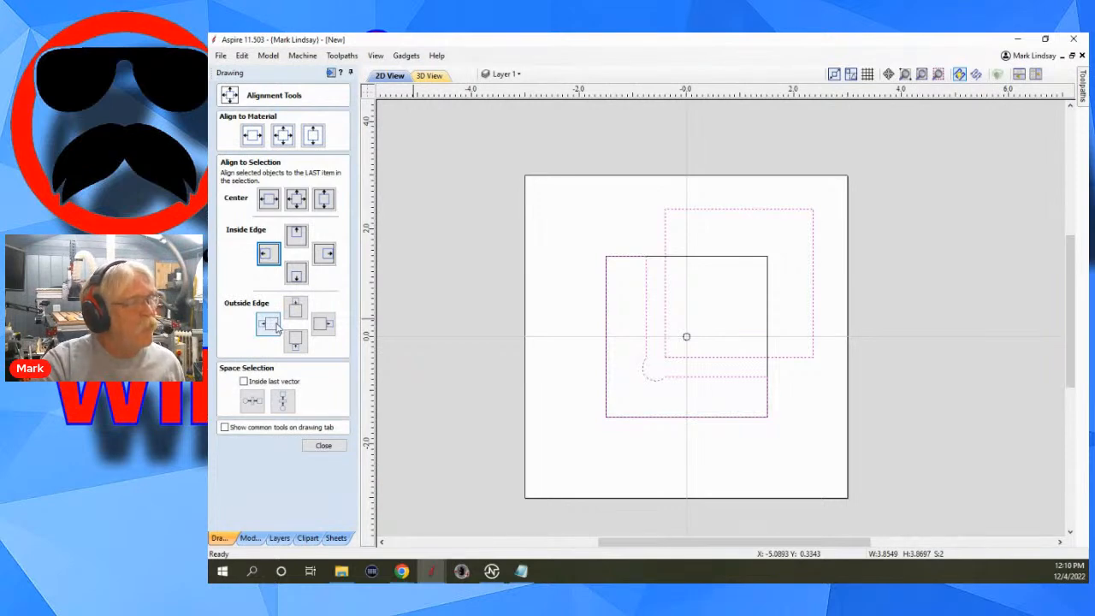
left_click(268, 324)
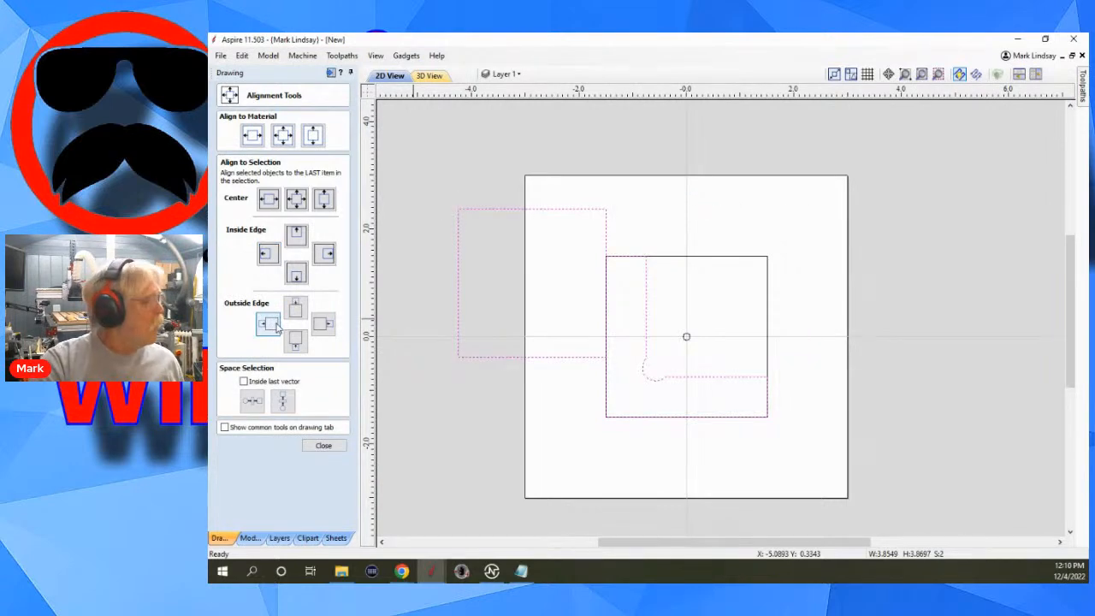
key("ctrl+z")
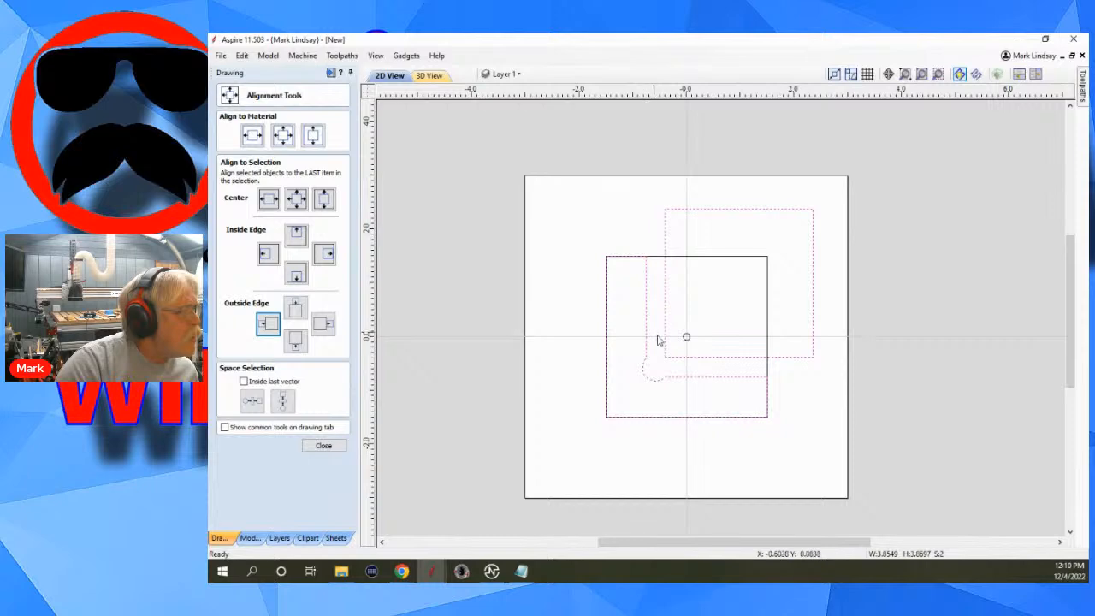
Move the 2.75-inch square back so its left and bottom edges lie on the fence's inner edges, and close the Alignment Tools.
left_click(674, 367)
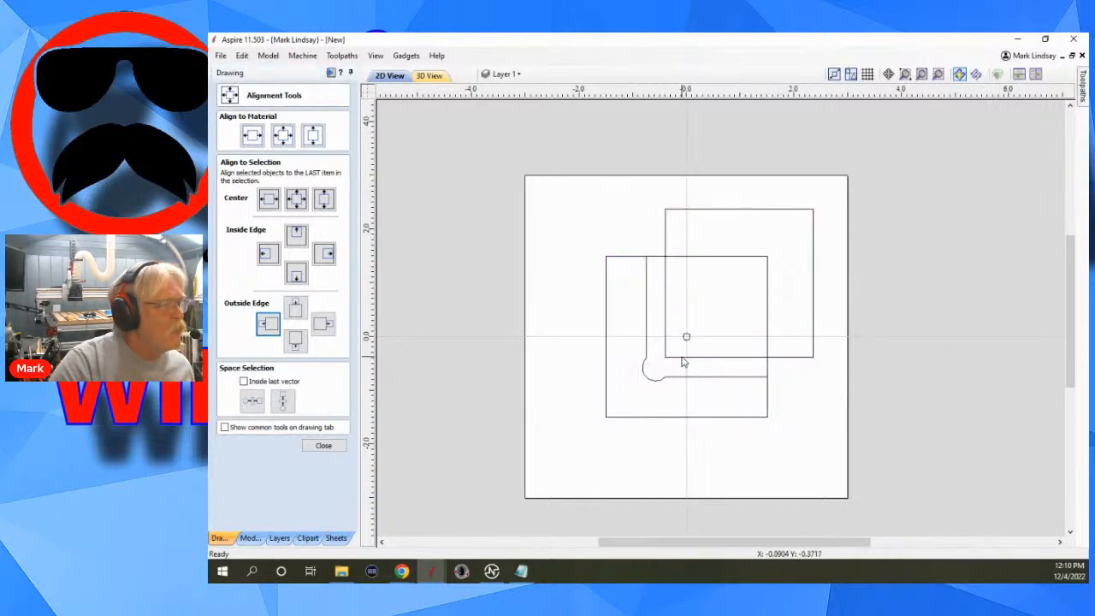
left_click(684, 363)
left_click(684, 360)
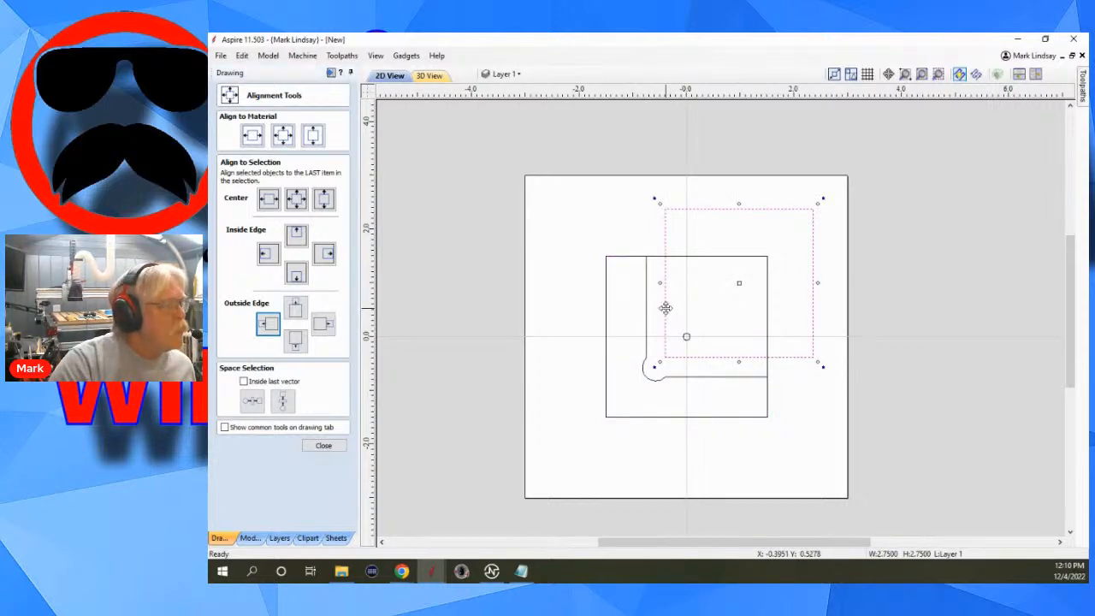
left_click_drag(665, 308, 647, 308)
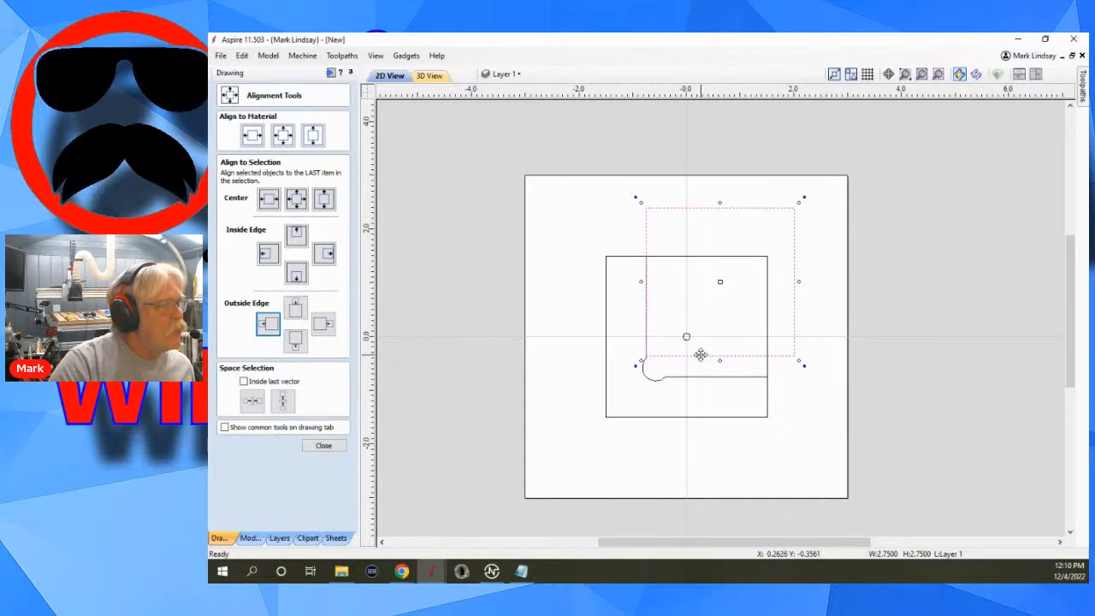
left_click_drag(700, 354, 701, 376)
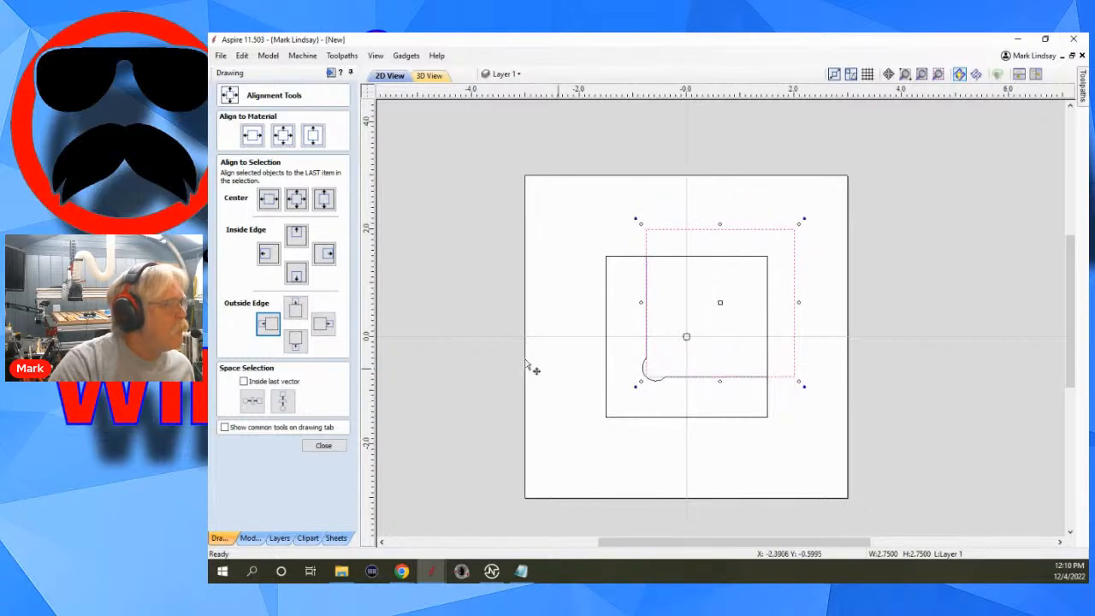
left_click(456, 348)
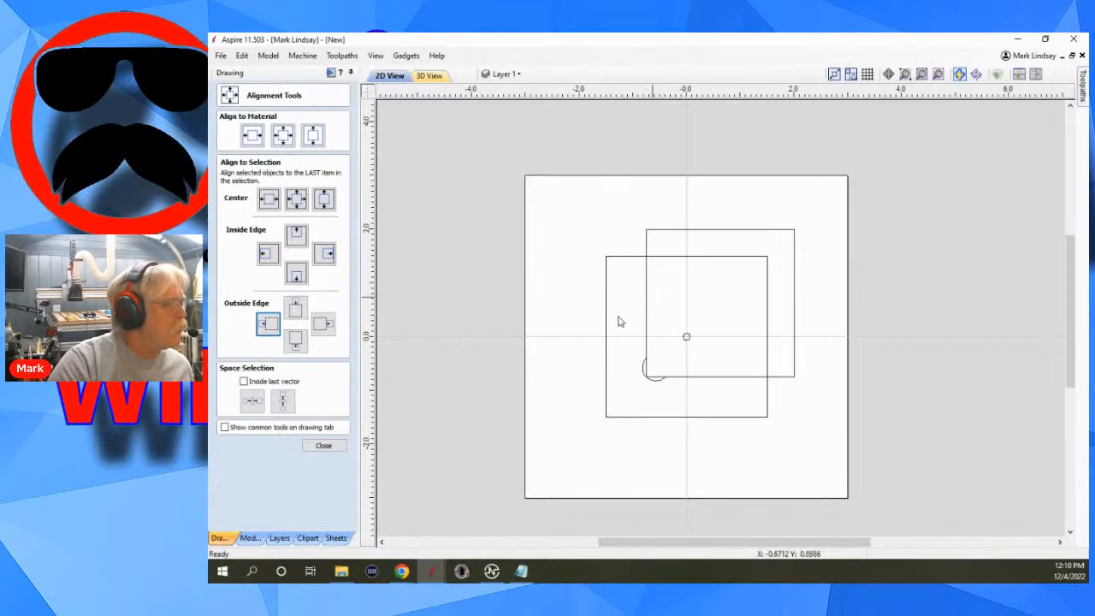
left_click(323, 445)
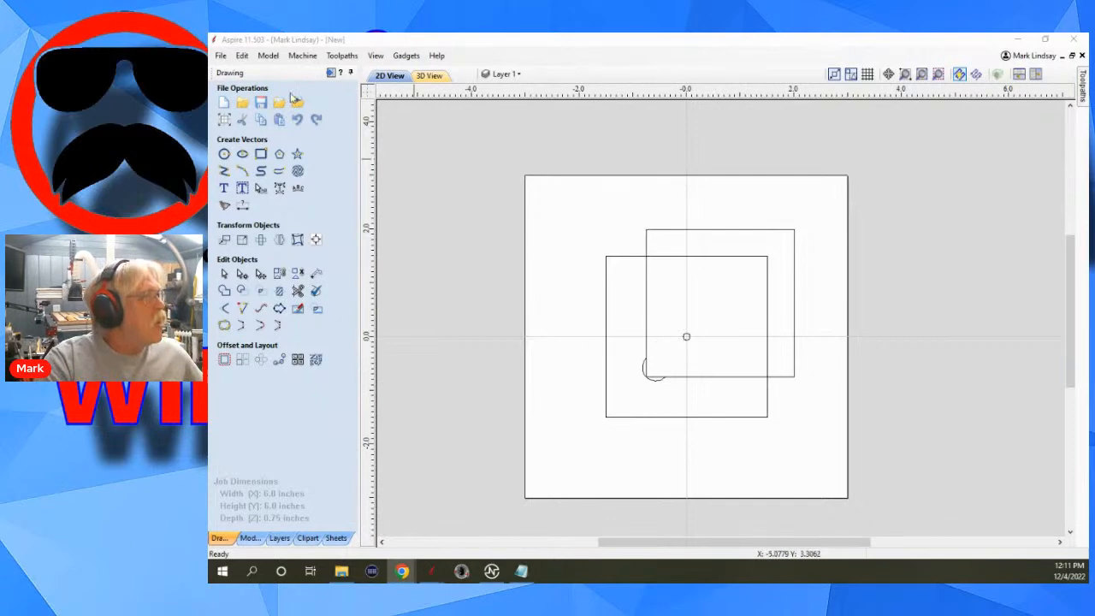
Start a drilling toolpath for the 0.125-inch circle with a cut depth of 0.75 inches.
left_click(330, 73)
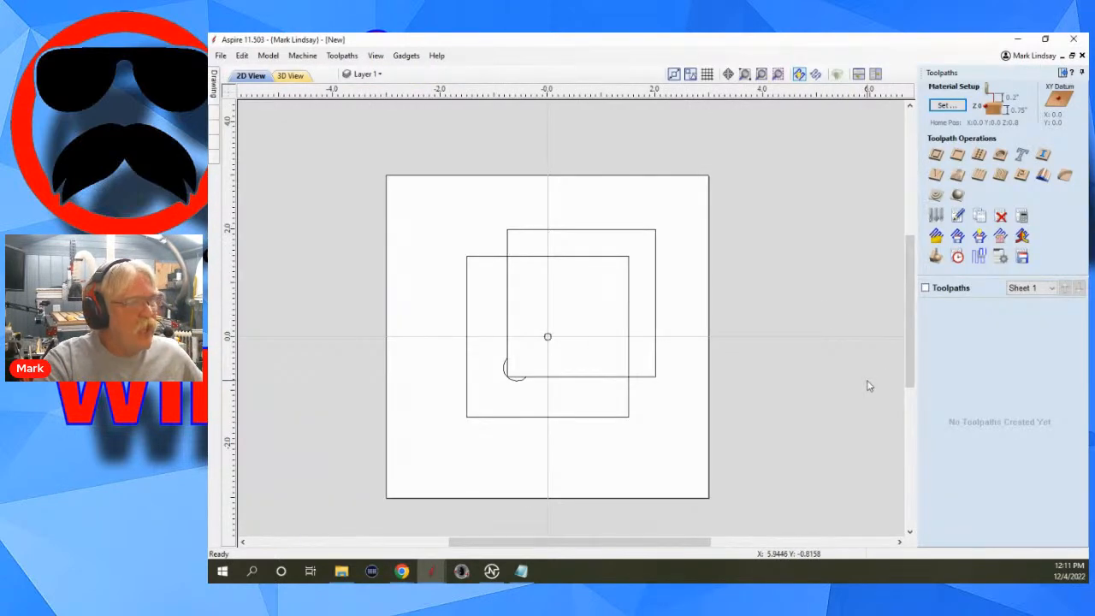
left_click(547, 337)
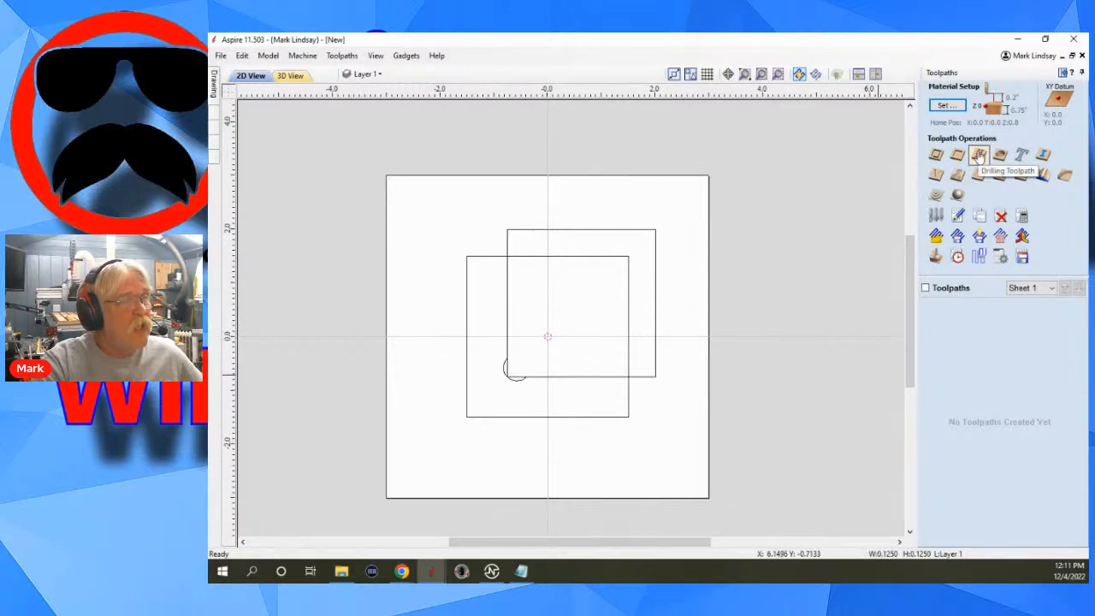
left_click(979, 154)
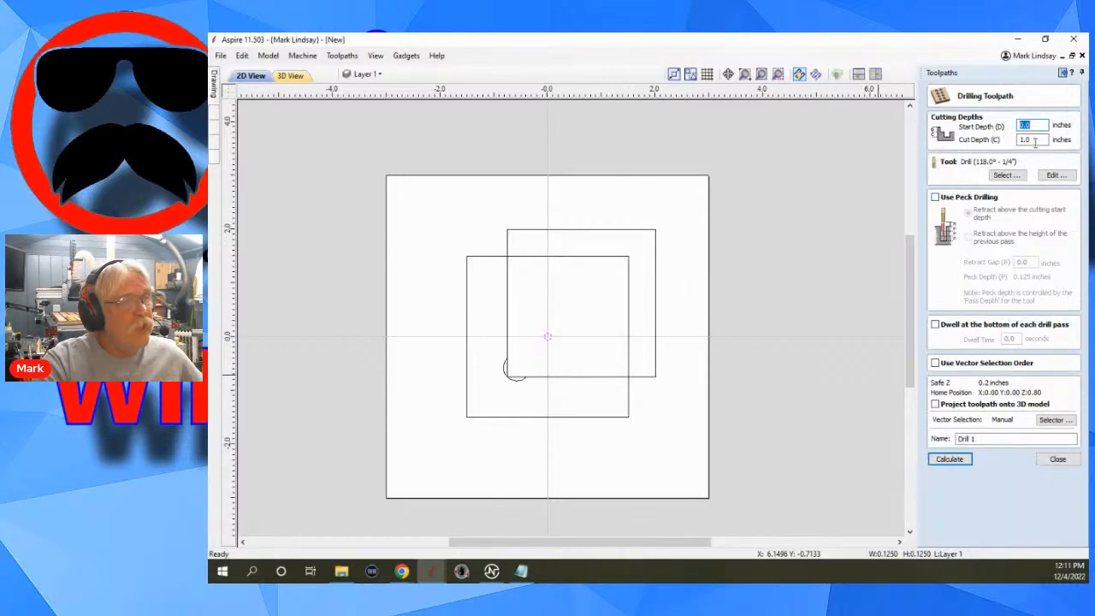
double_click(1032, 140)
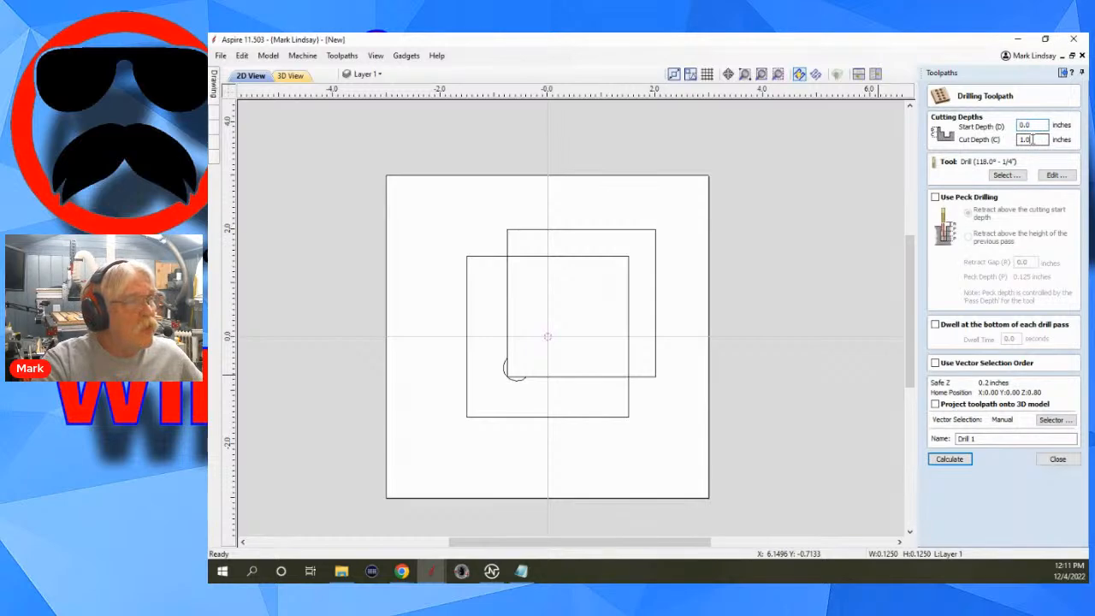
left_click_drag(1032, 139, 1009, 144)
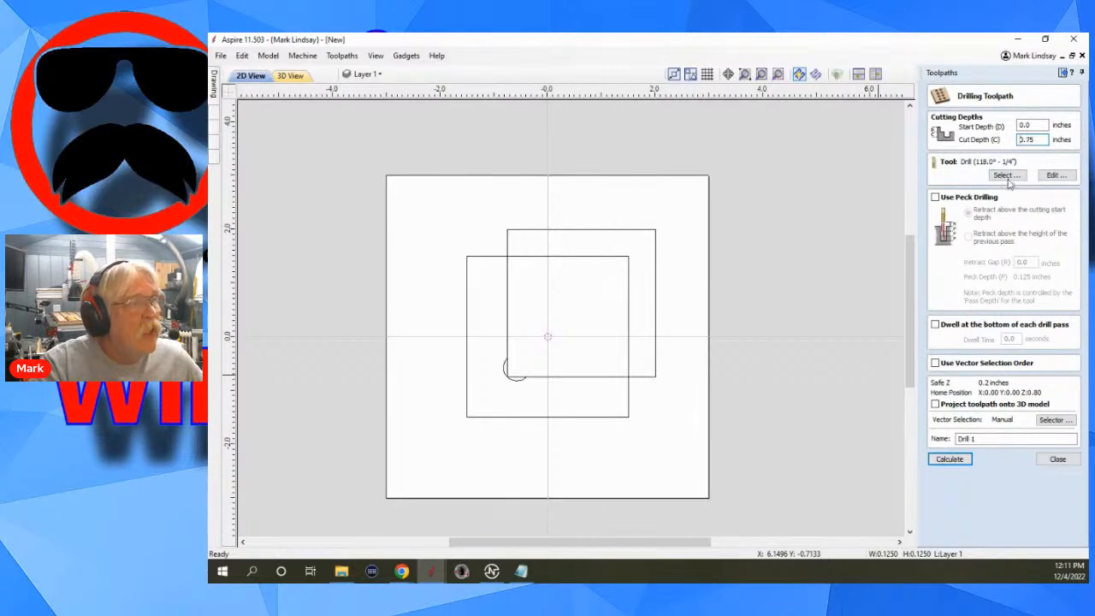
Assign the imperial End Mill 0.125 inches 2 Flute to the drilling toolpath and calculate it.
left_click(1006, 177)
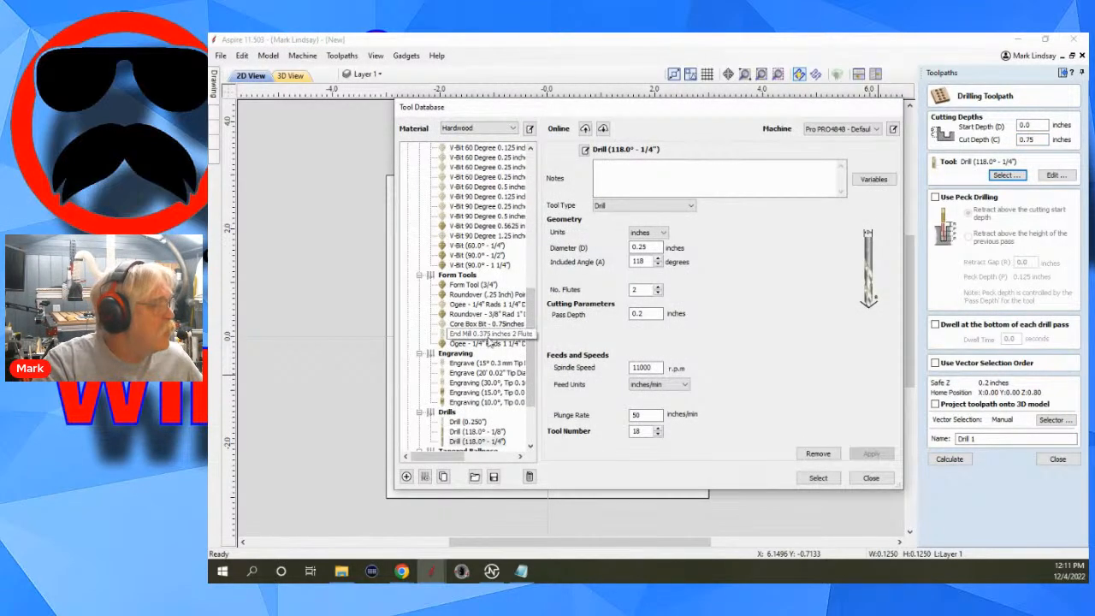
scroll(492, 344, "up", 2)
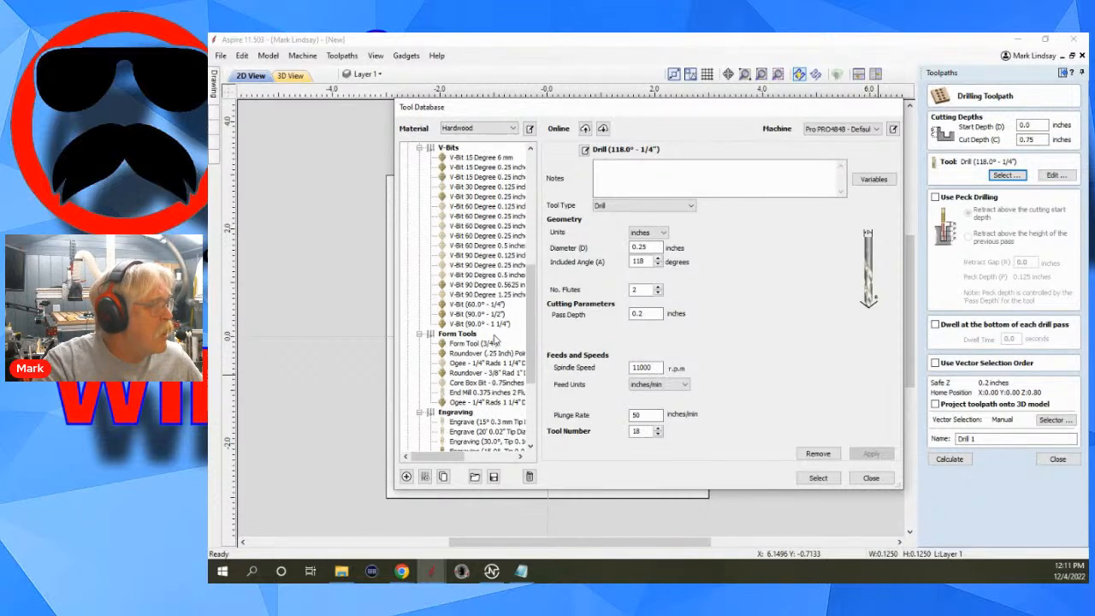
scroll(498, 305, "up", 10)
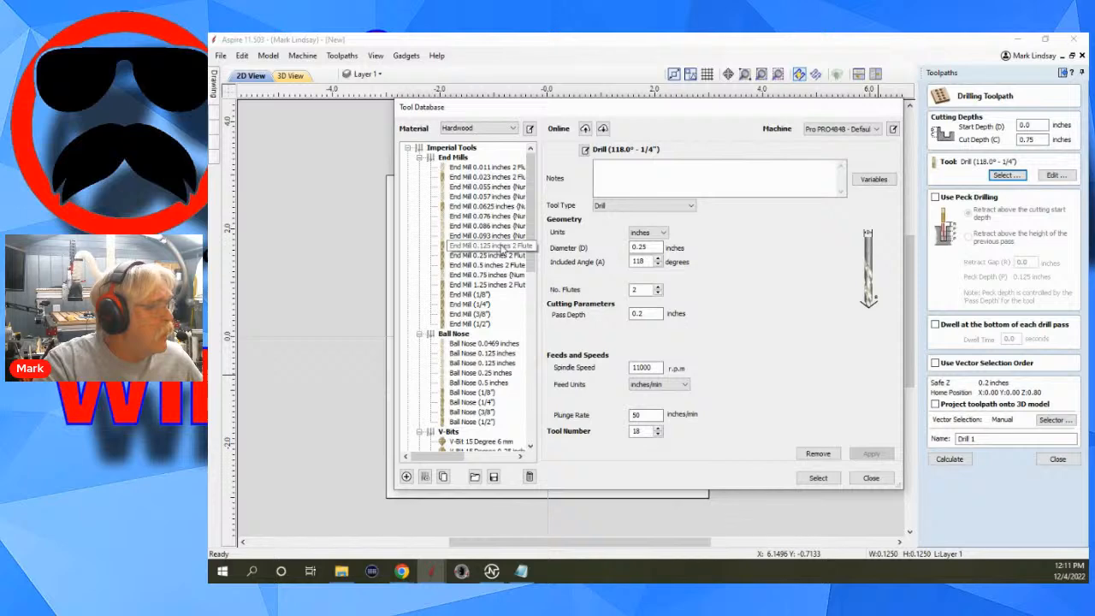
left_click(492, 245)
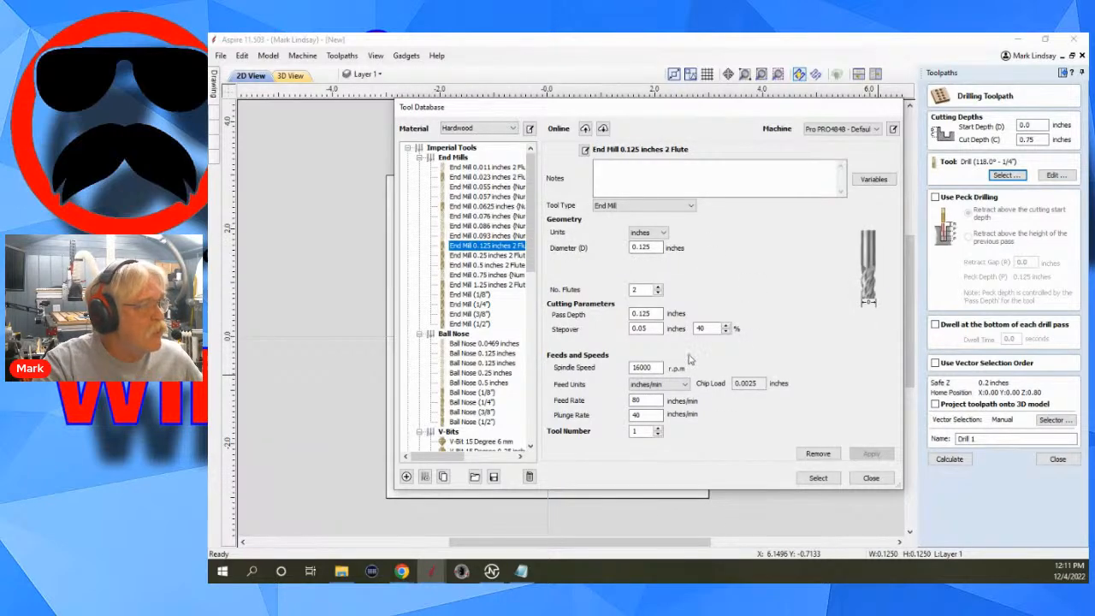
left_click(817, 478)
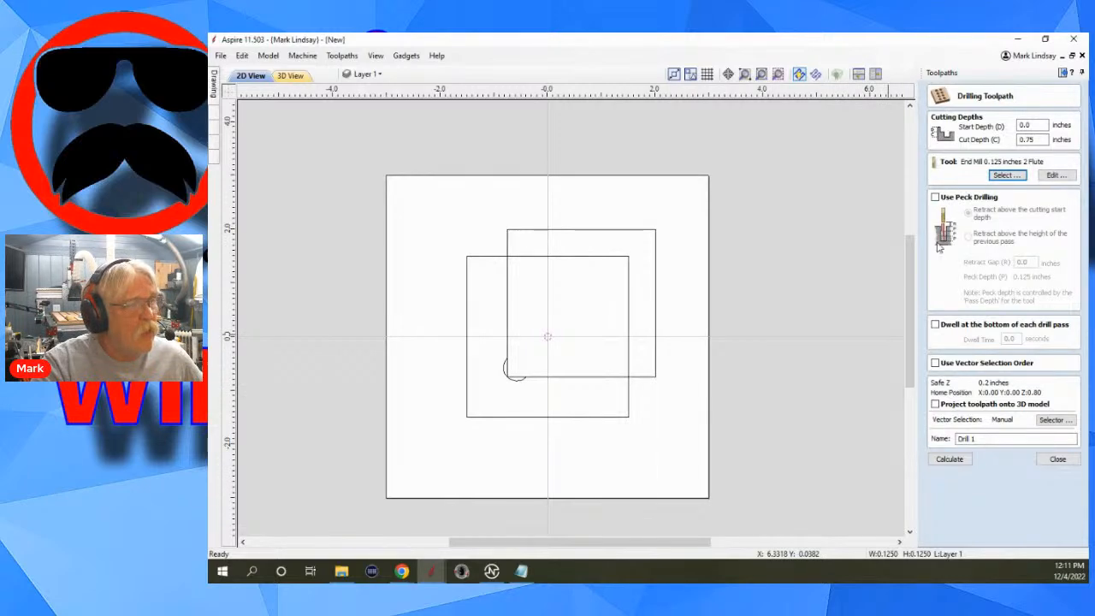
left_click(950, 459)
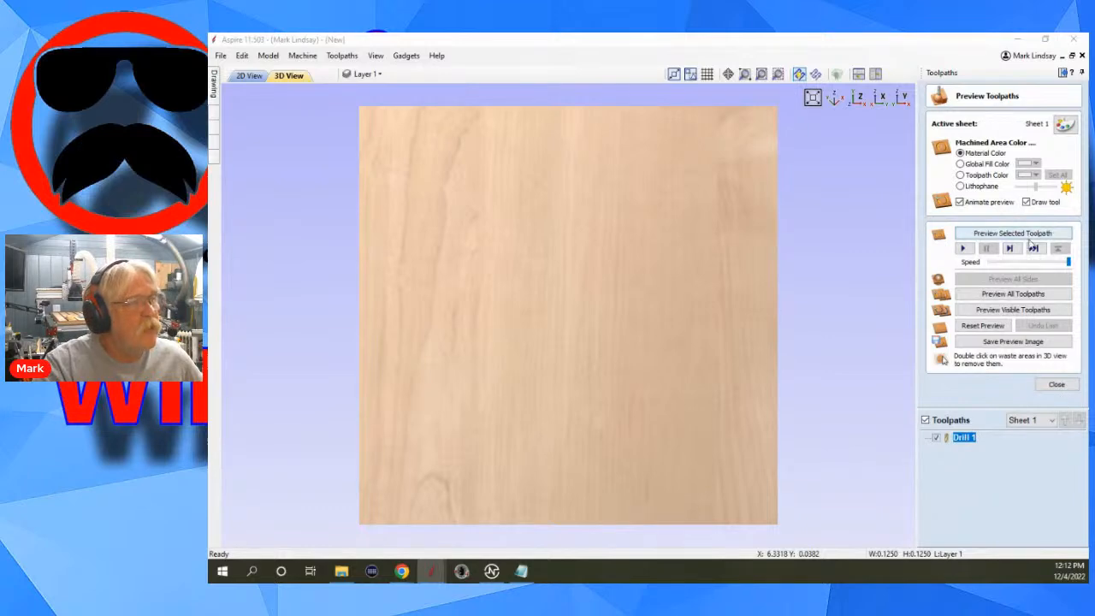
Review the settings of the Drill 1 toolpath, closing them unchanged, and return to the 2D view.
double_click(963, 438)
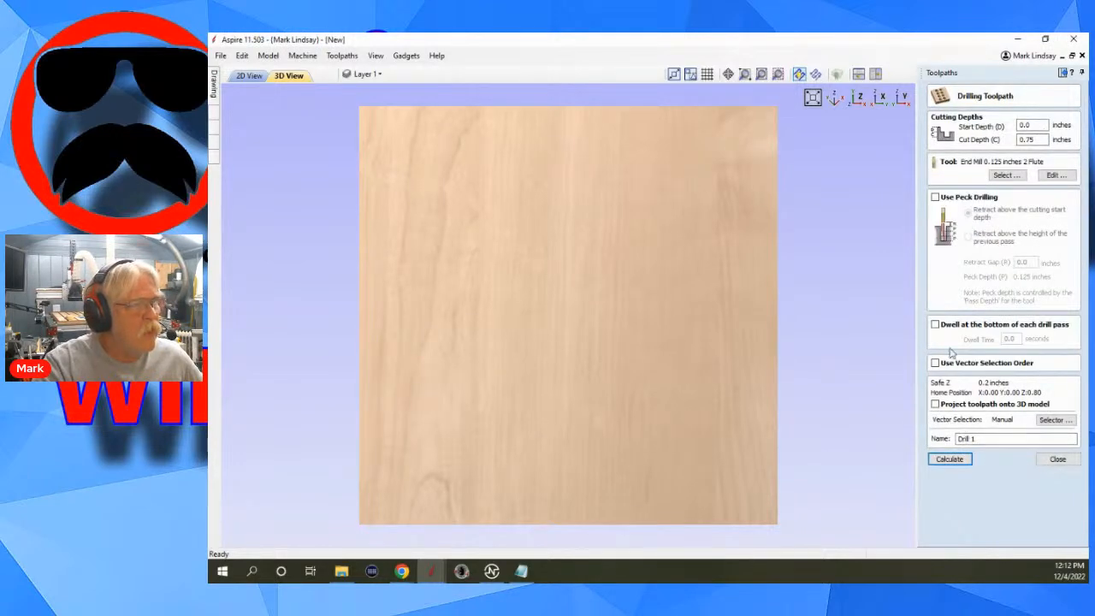
left_click(250, 75)
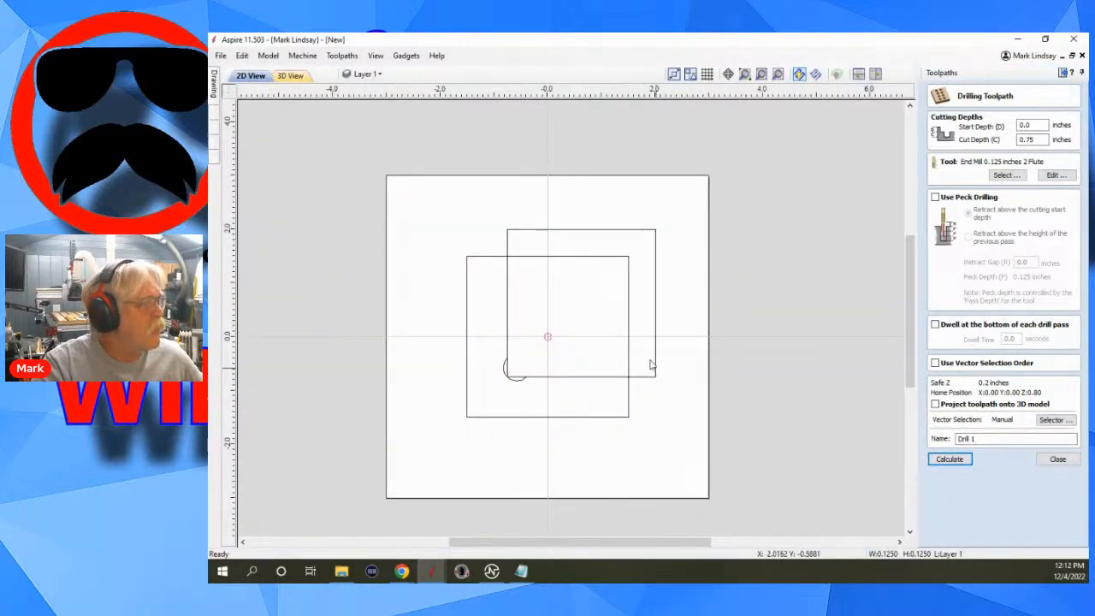
left_click(1057, 458)
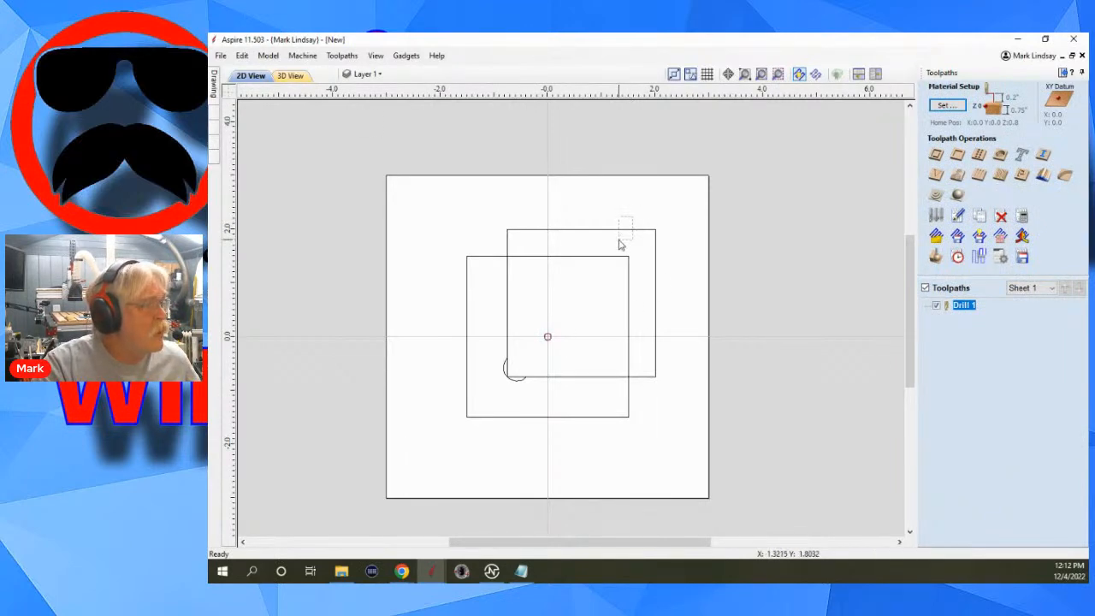
Start a pocket toolpath for the 2.75-inch square with a cut depth of 0.375 inches.
left_click(623, 243)
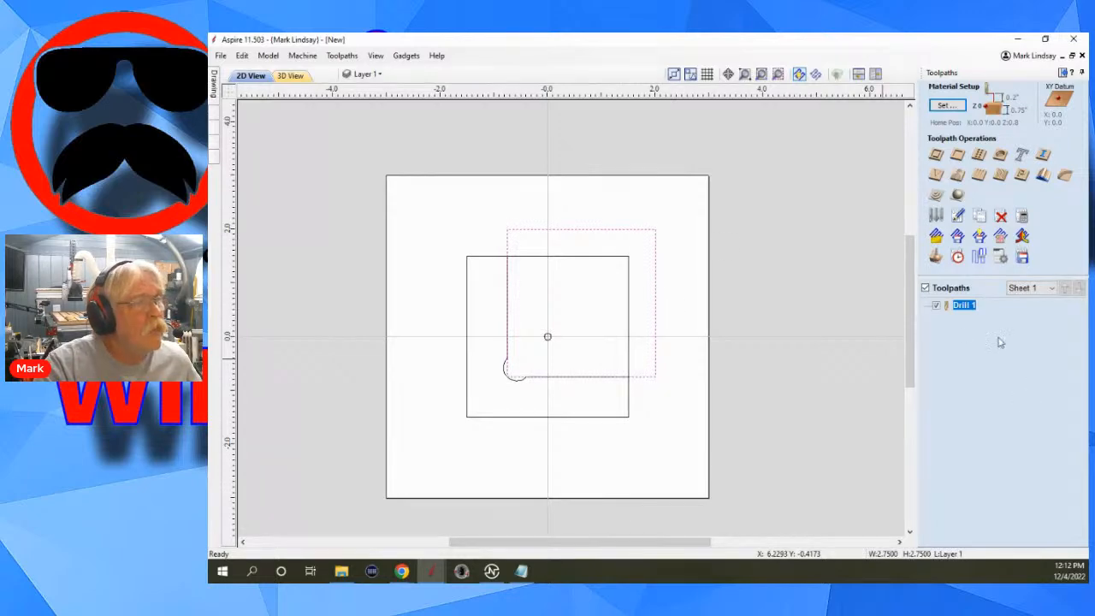
left_click(957, 155)
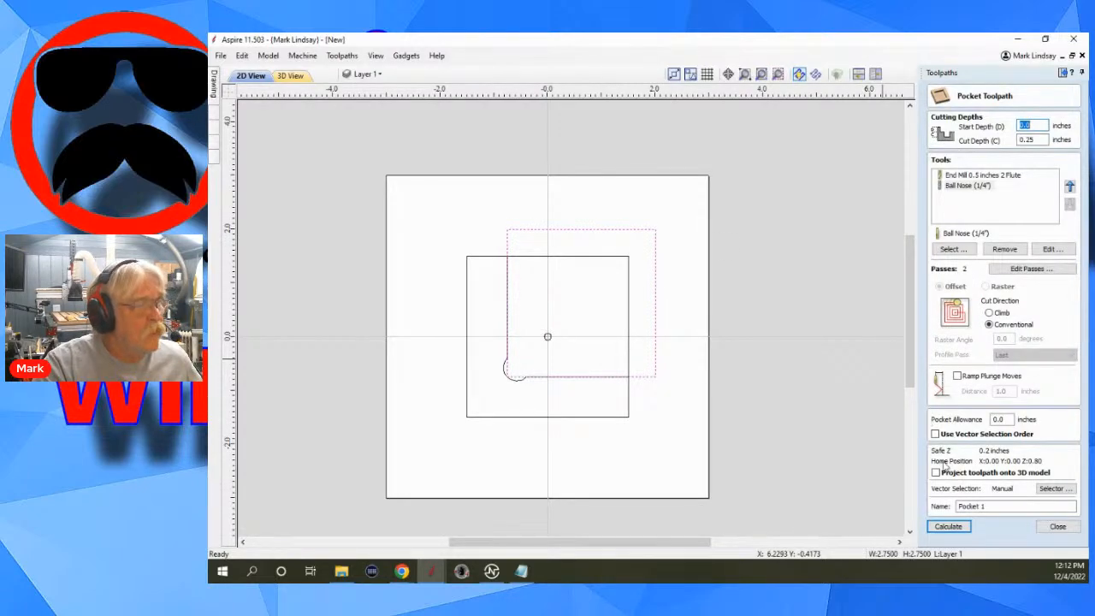
left_click(1027, 142)
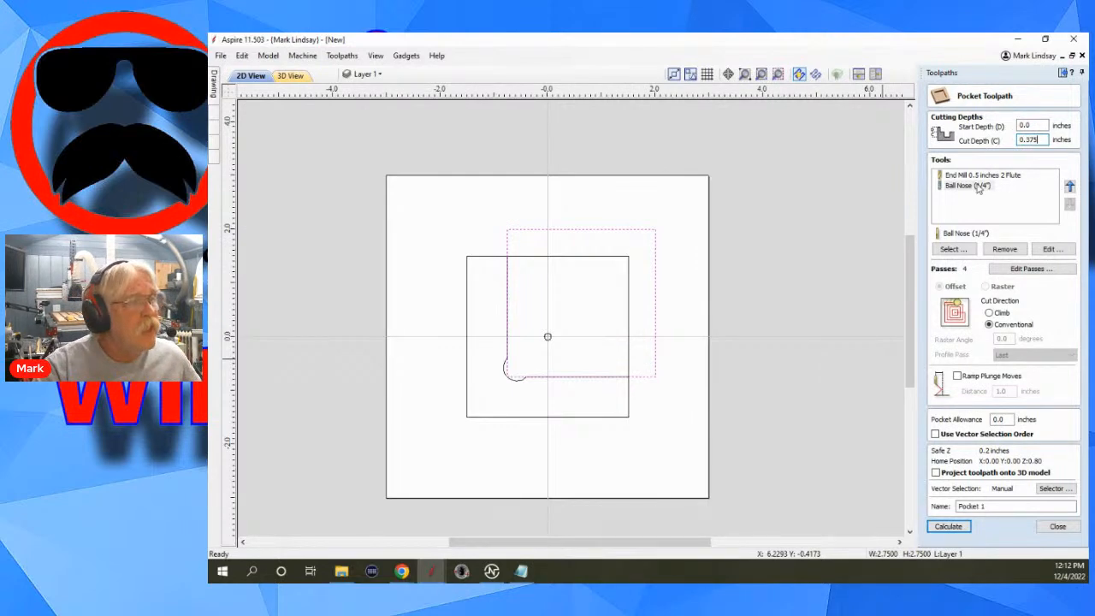
Remove the Ball Nose (1/4") from the pocket's tools and set the clearing strategy to Raster.
left_click(967, 187)
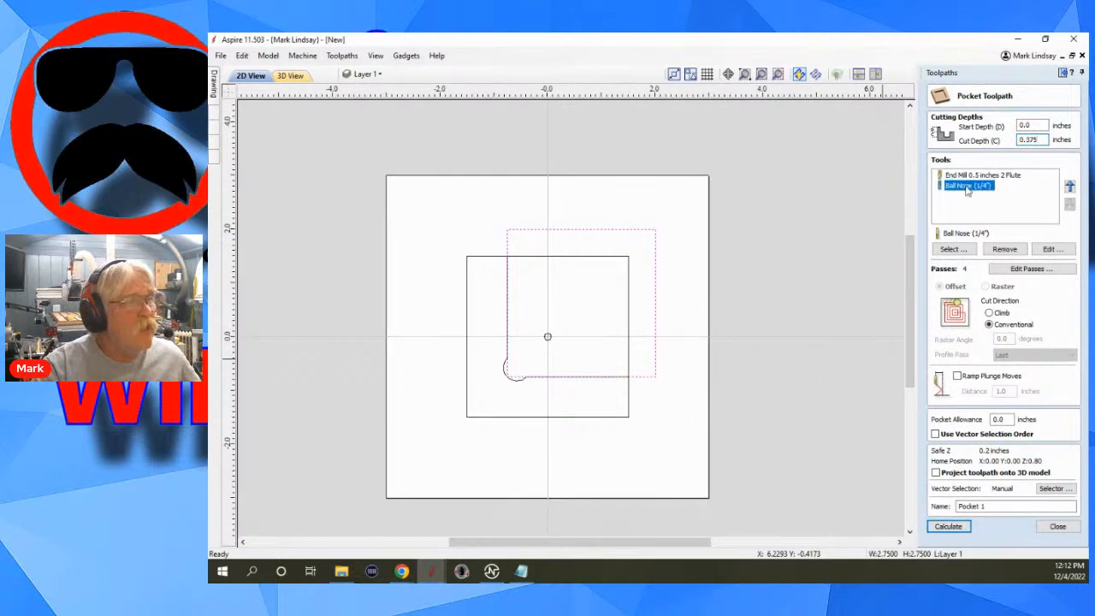
left_click(1005, 249)
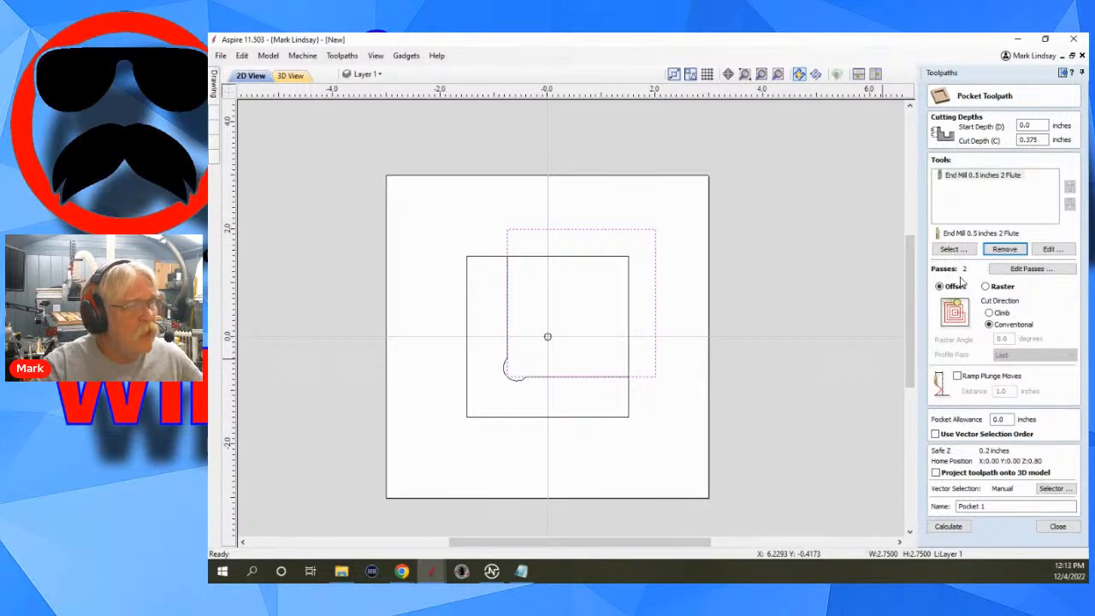
left_click(985, 288)
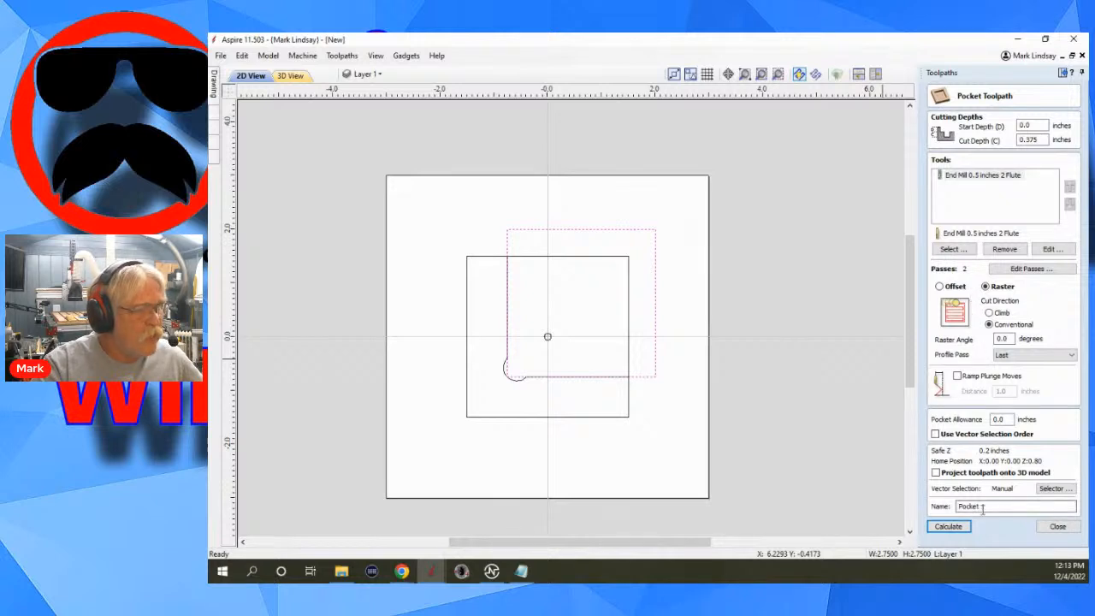
Name the pocket toolpath Main Pocket, calculate it, and return to the 2D view.
left_click_drag(981, 506, 995, 506)
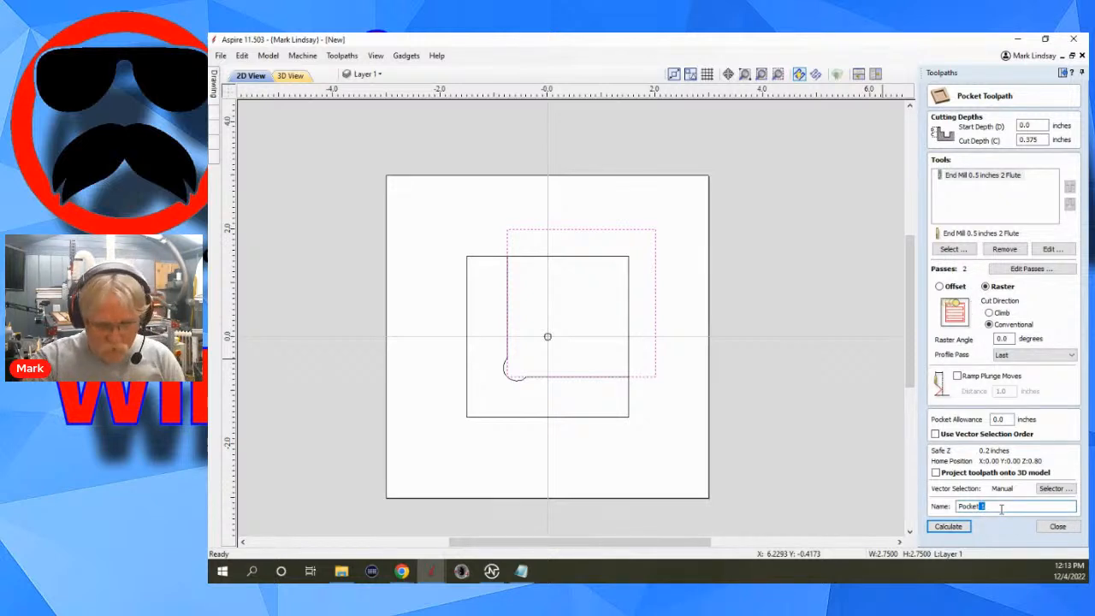
key("BackSpace")
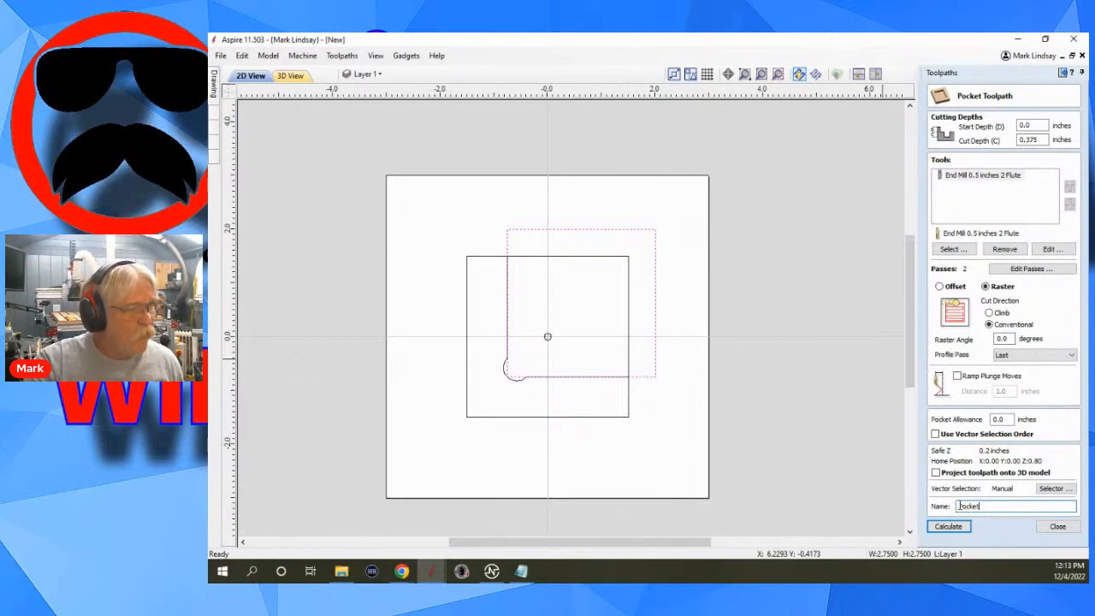
left_click(959, 506)
type("Main")
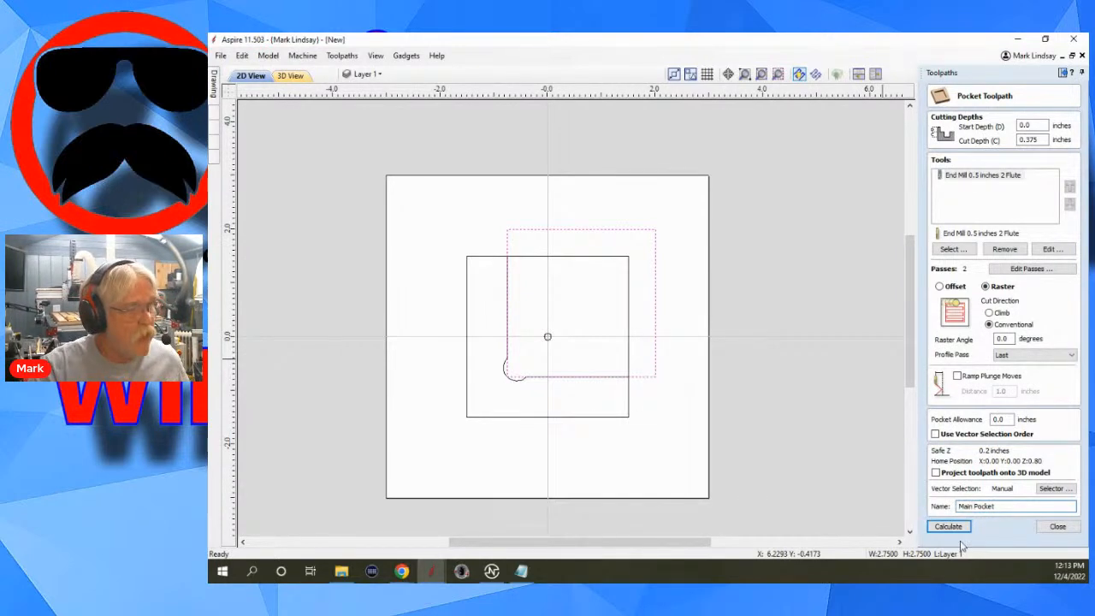
left_click(953, 525)
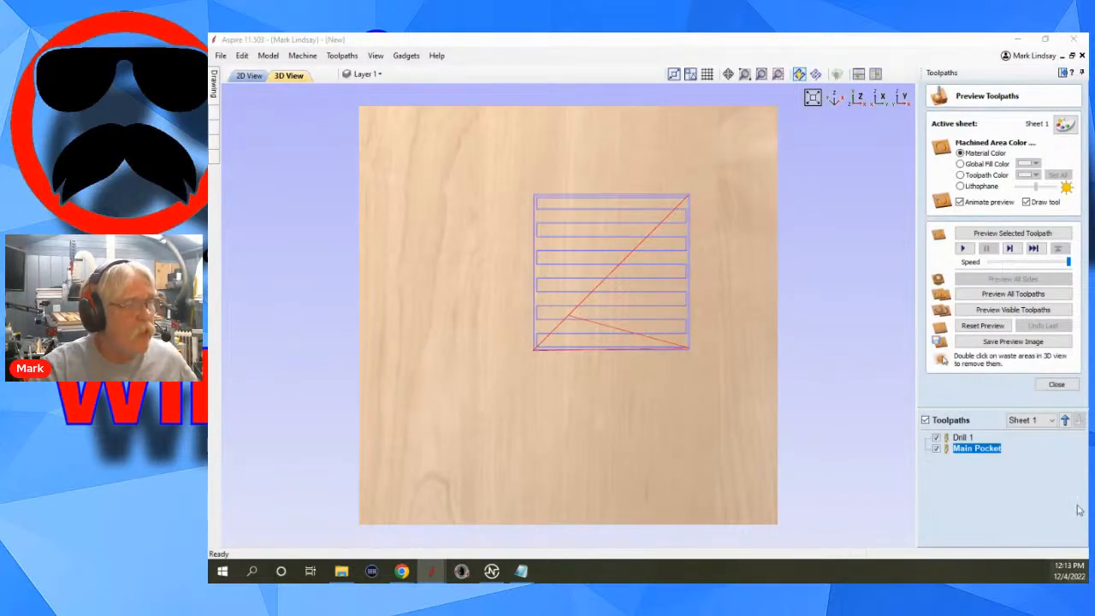
left_click(1057, 384)
left_click(250, 76)
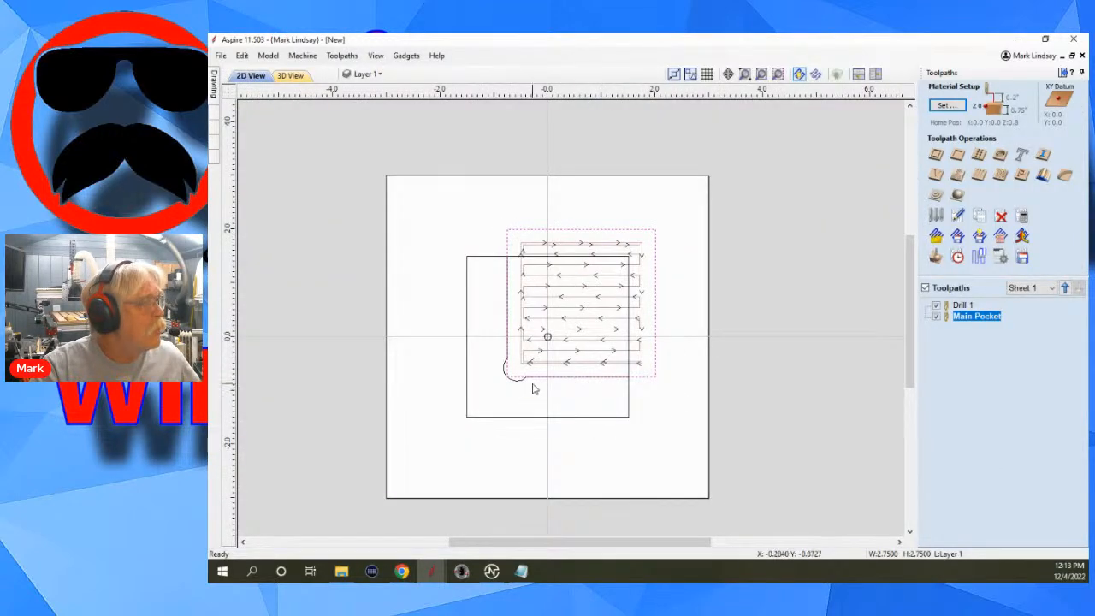
Move the dog-bone fence vector to a new layer named Boss with a blue drawing color.
left_click(577, 401)
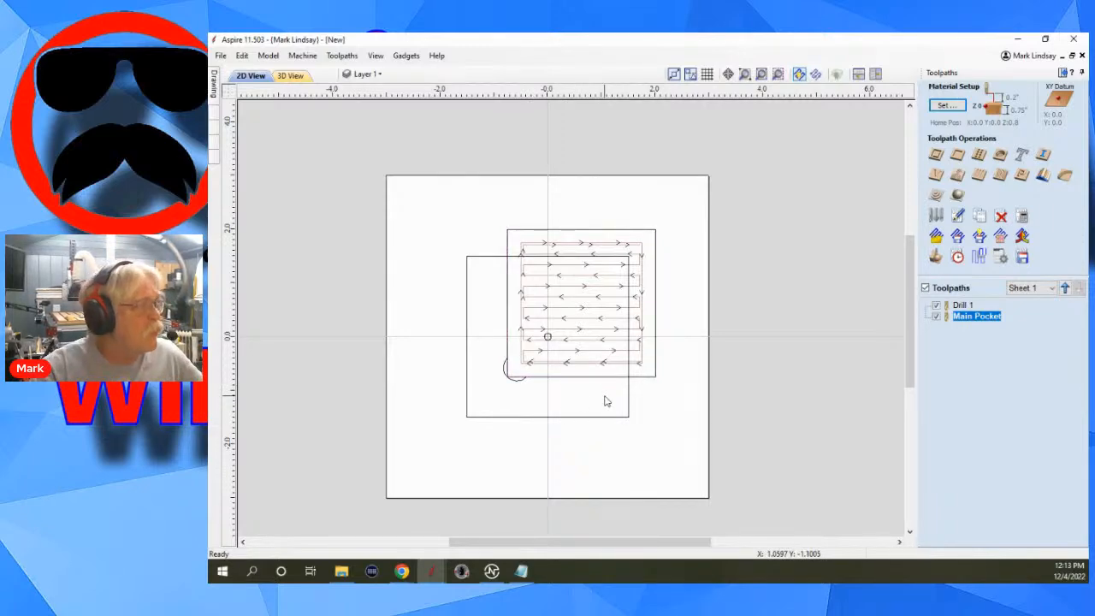
left_click(562, 418)
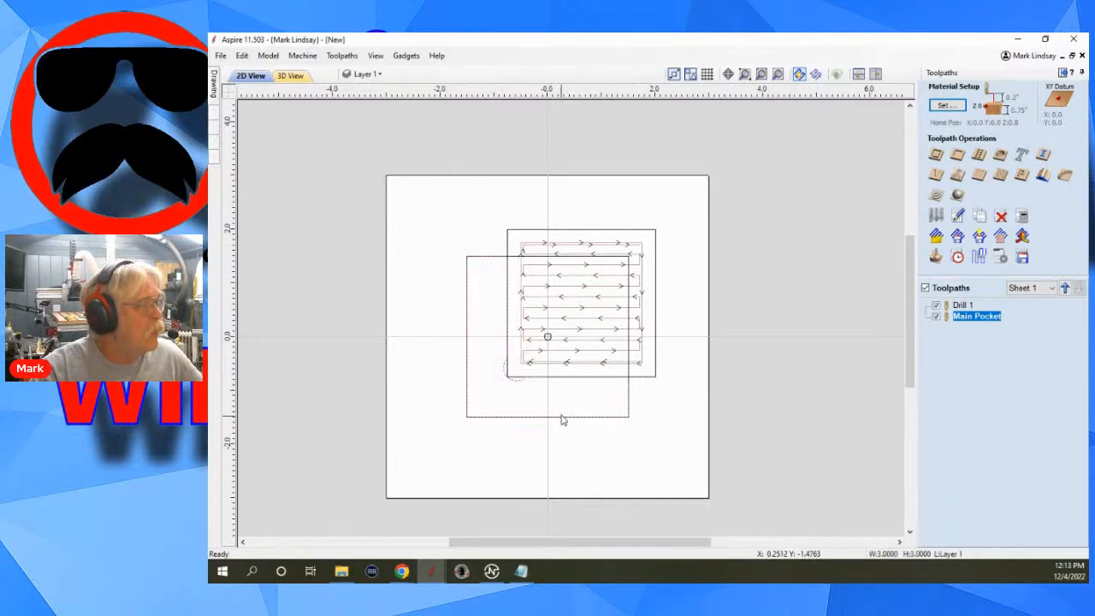
right_click(517, 385)
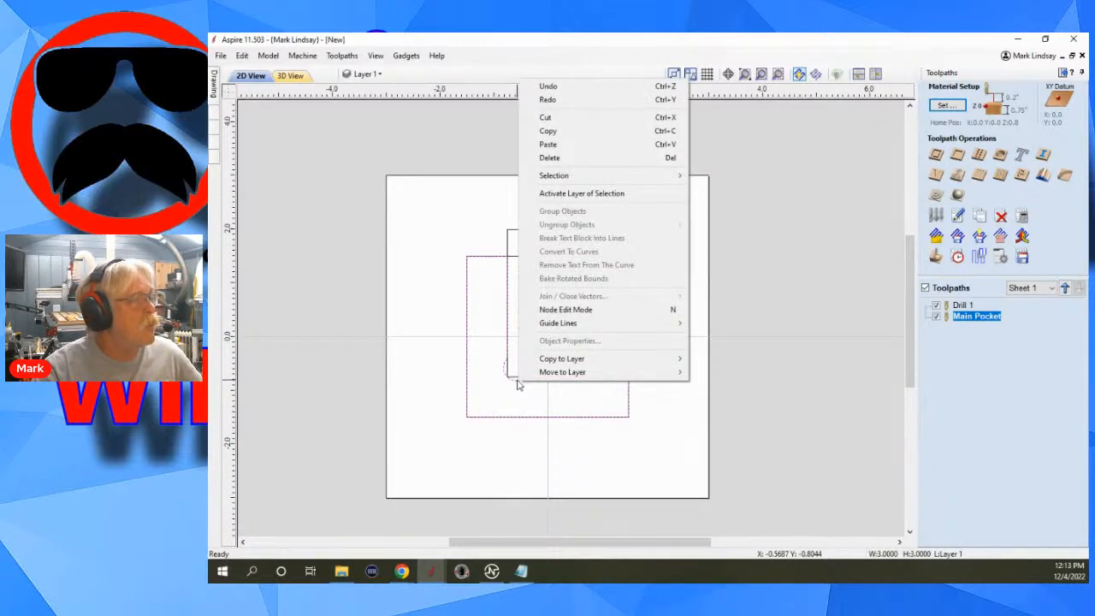
mouse_move(530, 373)
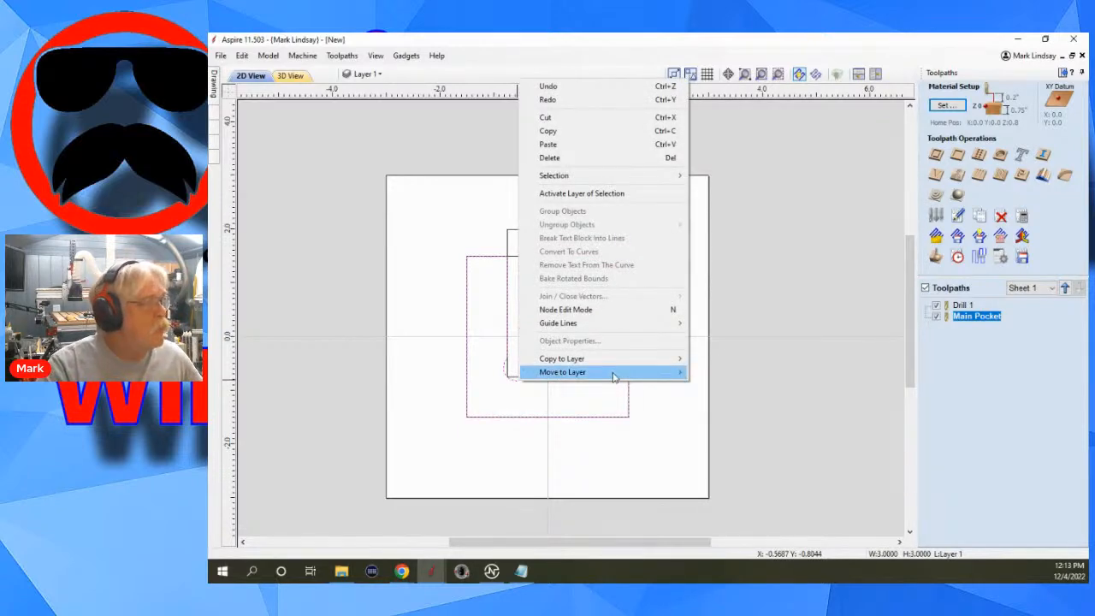
mouse_move(676, 373)
left_click(733, 386)
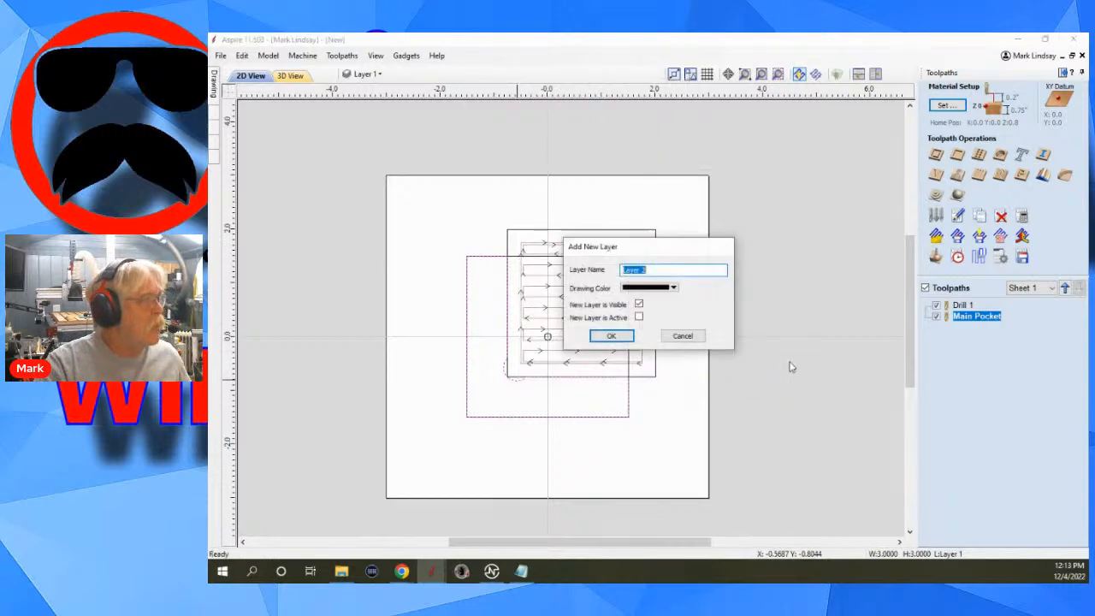
type("Boss")
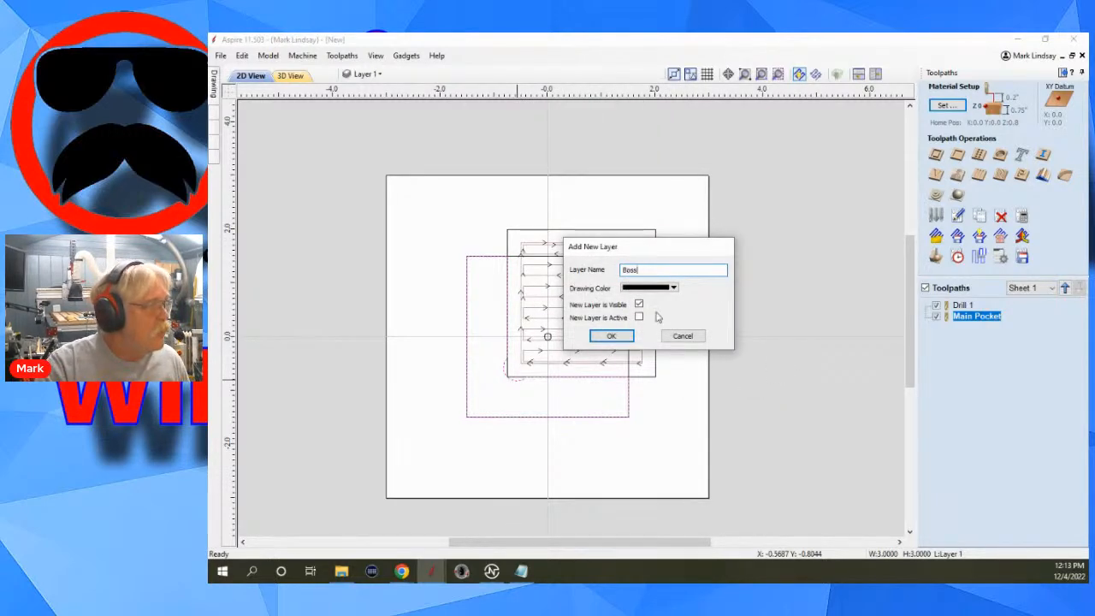
left_click(673, 288)
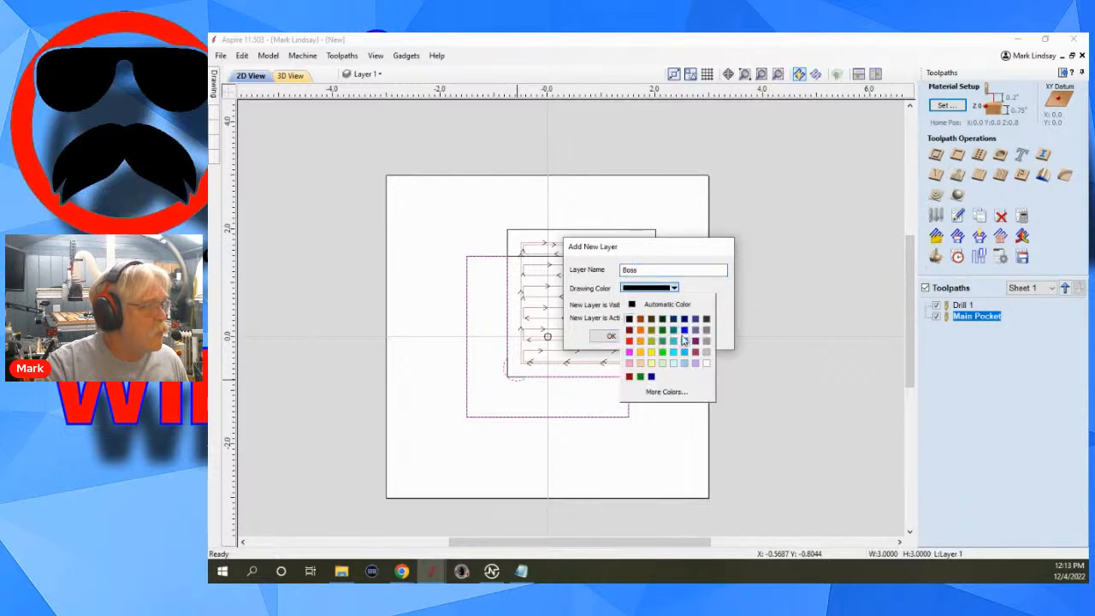
left_click(684, 340)
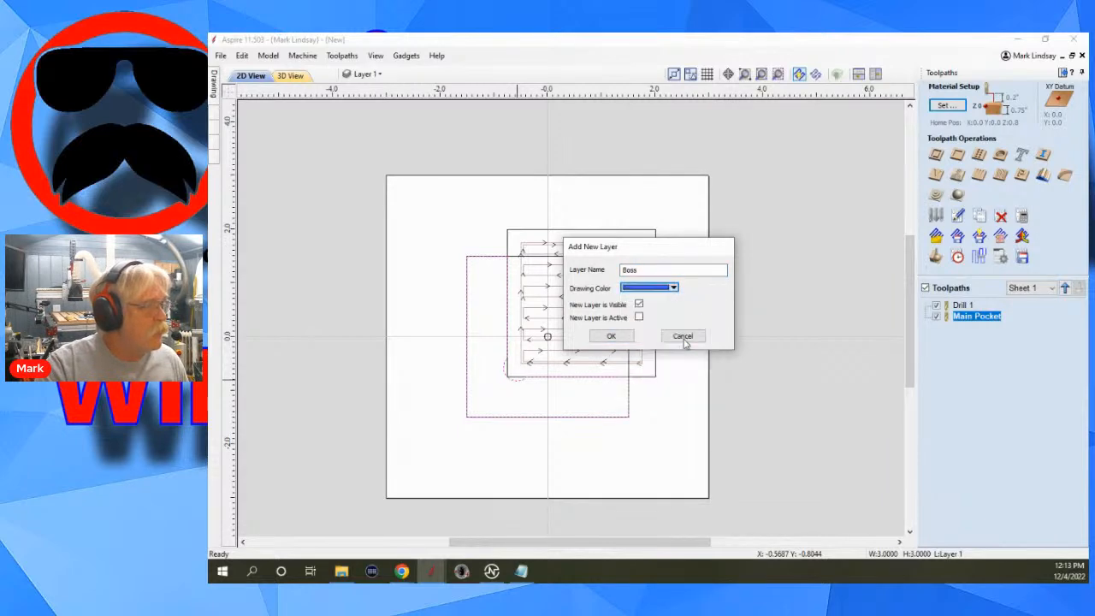
left_click(611, 336)
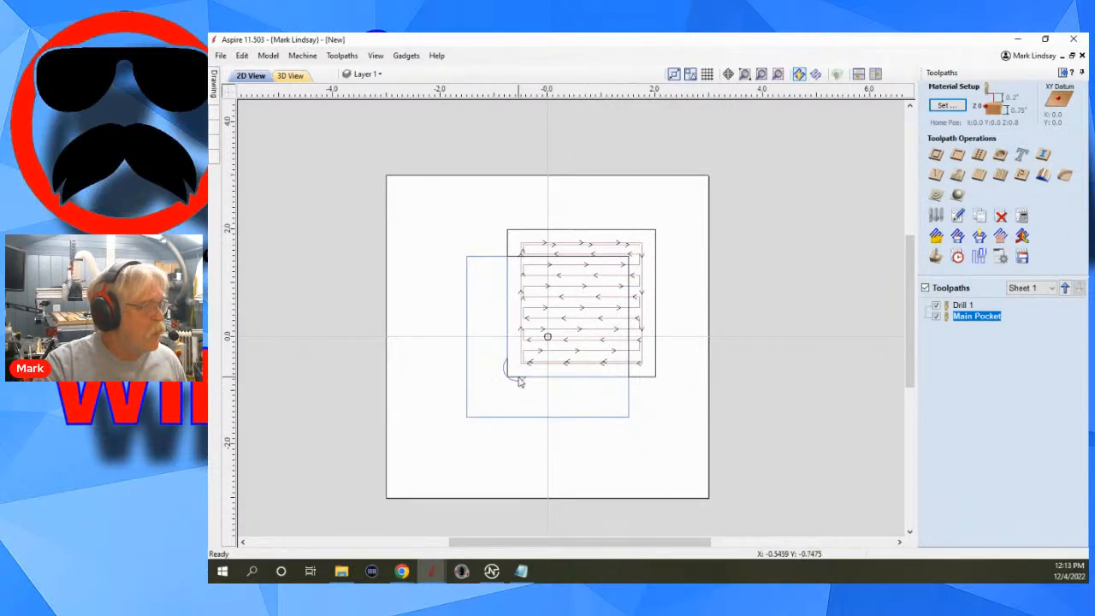
Hide all toolpaths and start a 2D profile toolpath for the fence vector with a cut depth of 0.375 inches.
left_click(517, 385)
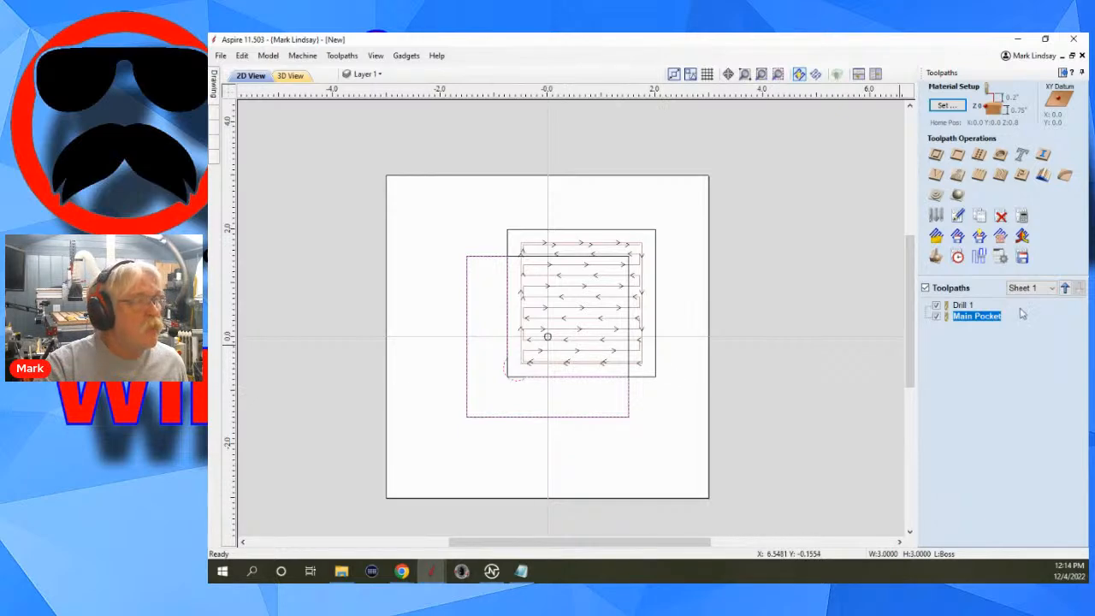
left_click(924, 288)
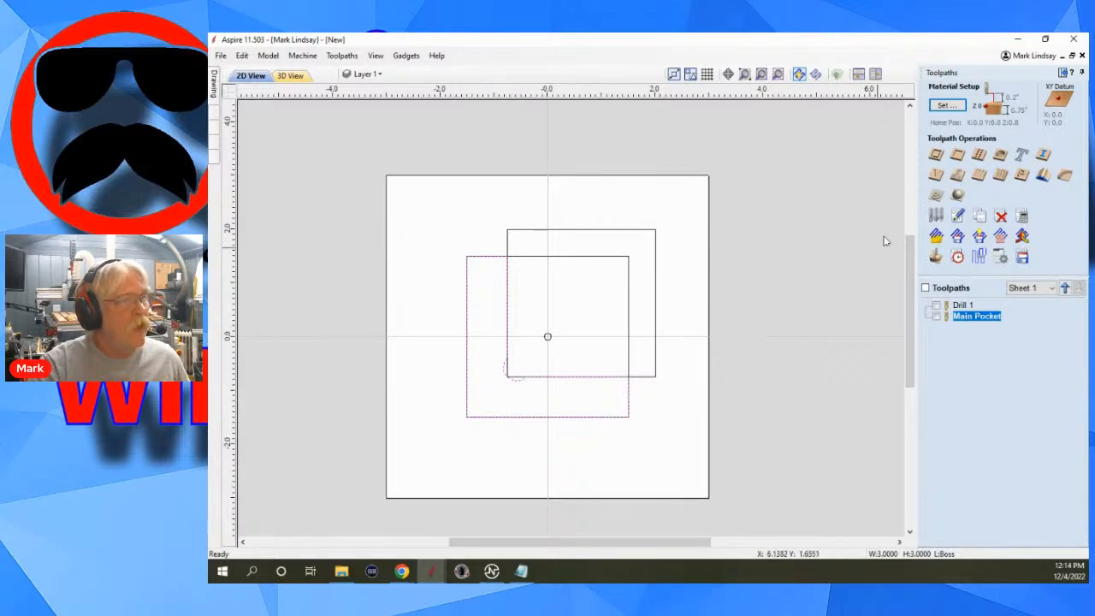
left_click(935, 154)
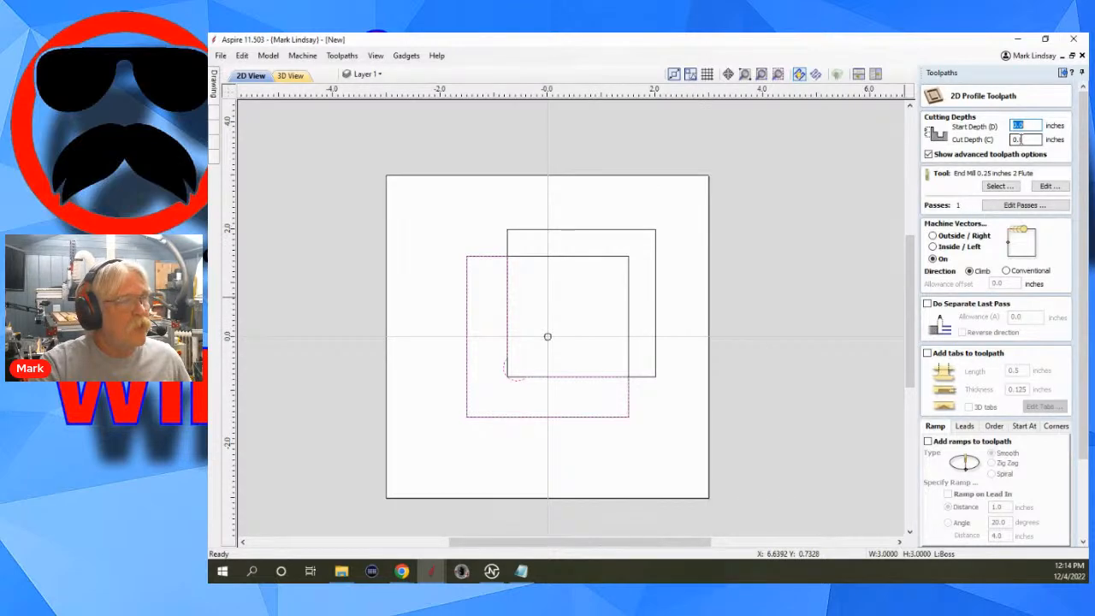
left_click(1020, 139)
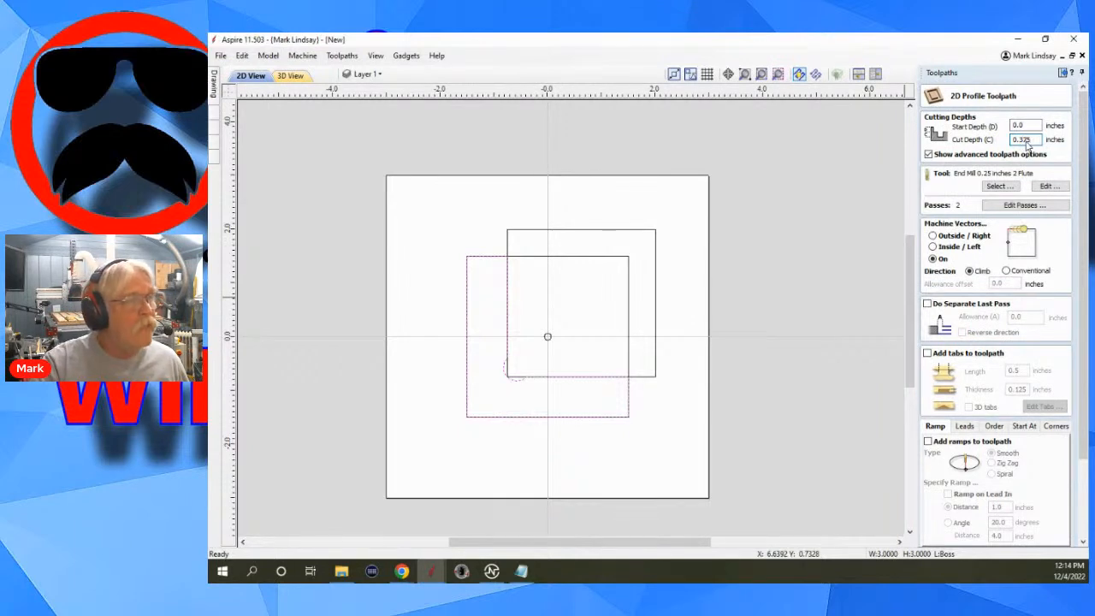
Assign the imperial End Mill 0.5 inches 2 Flute to the fence's profile toolpath.
left_click(999, 186)
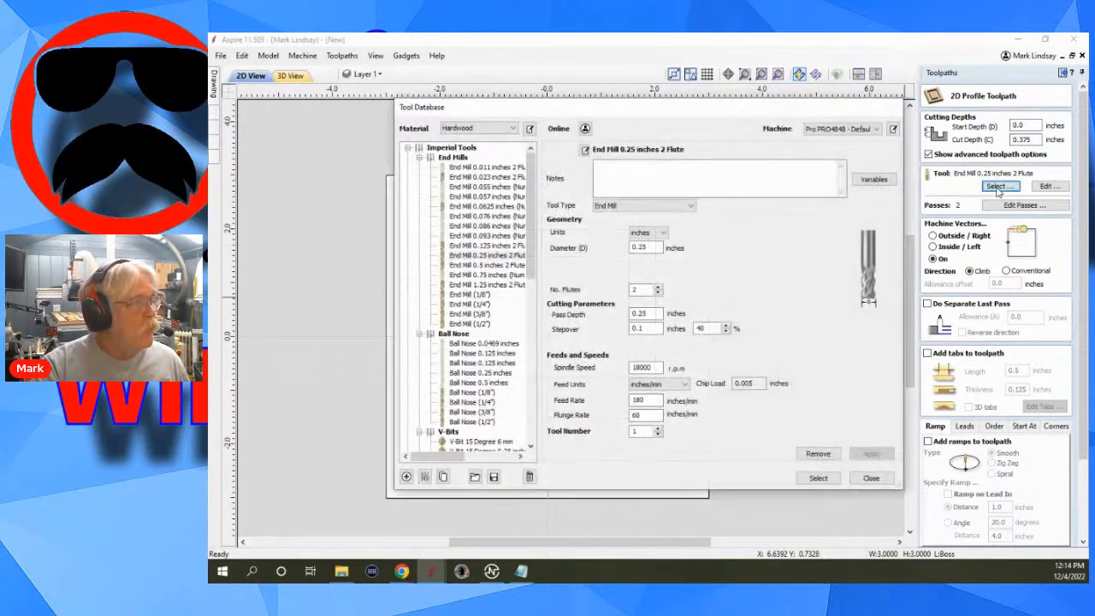
left_click(487, 264)
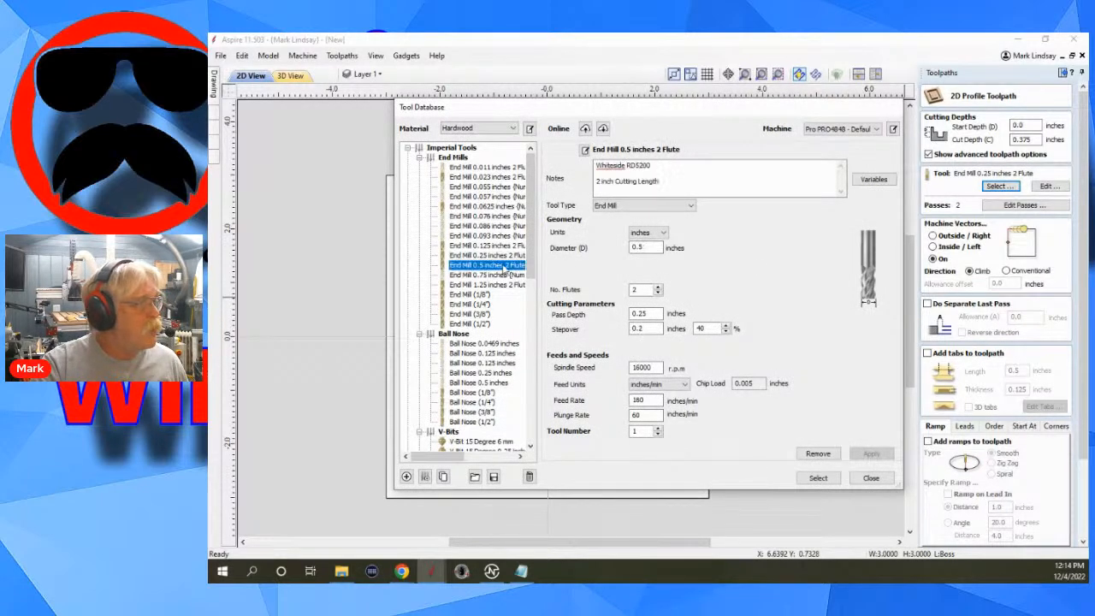
left_click(819, 478)
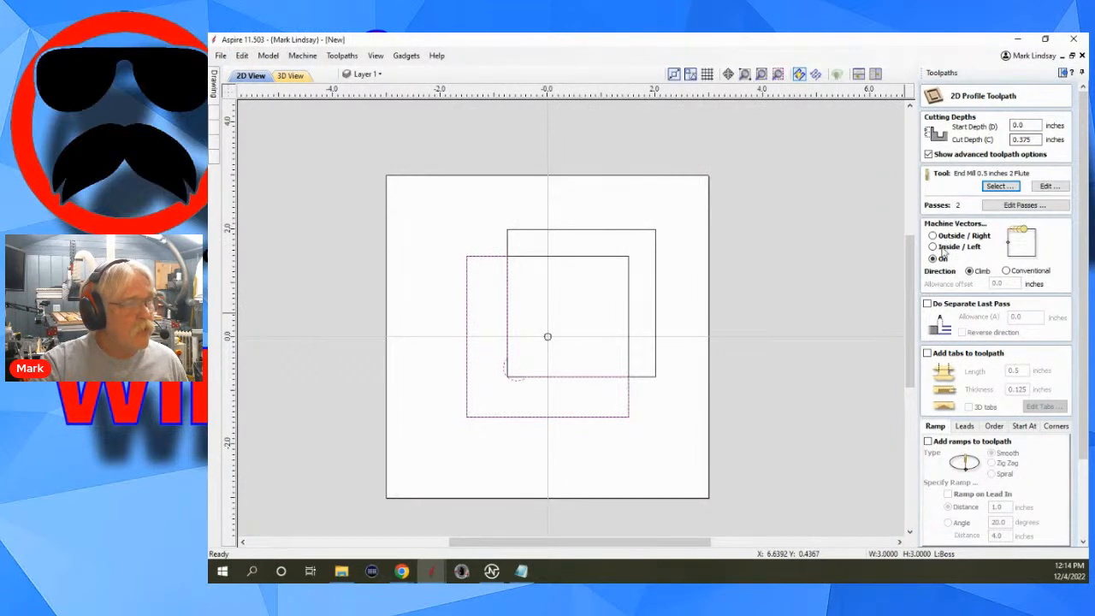
Set the profile toolpath to machine Outside / Right of the fence vector and add ramps to it.
left_click(933, 236)
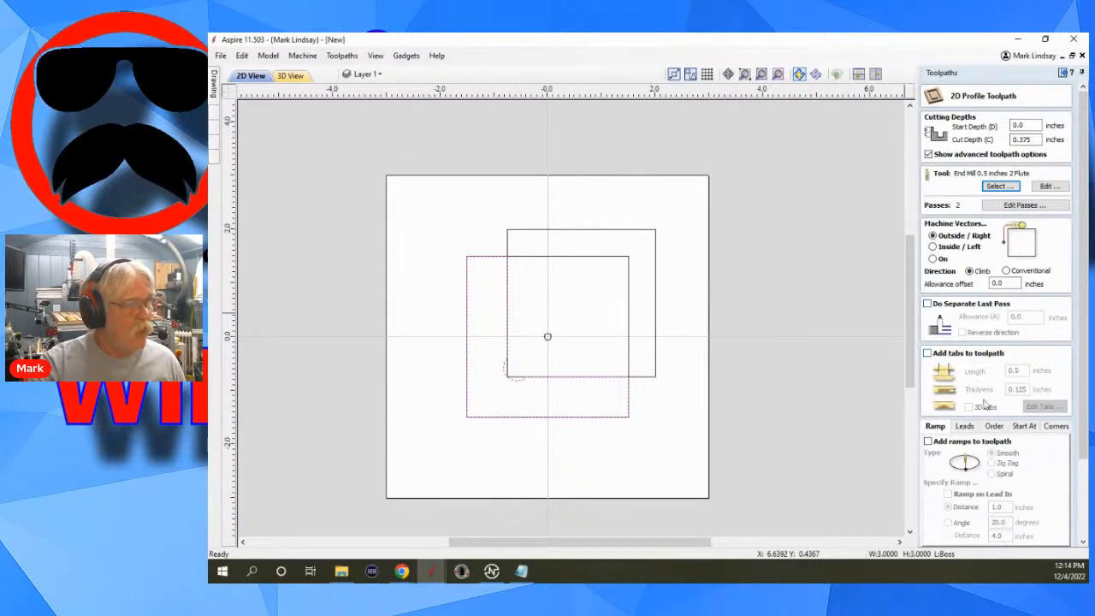
scroll(985, 404, "down", 1)
left_click(938, 425)
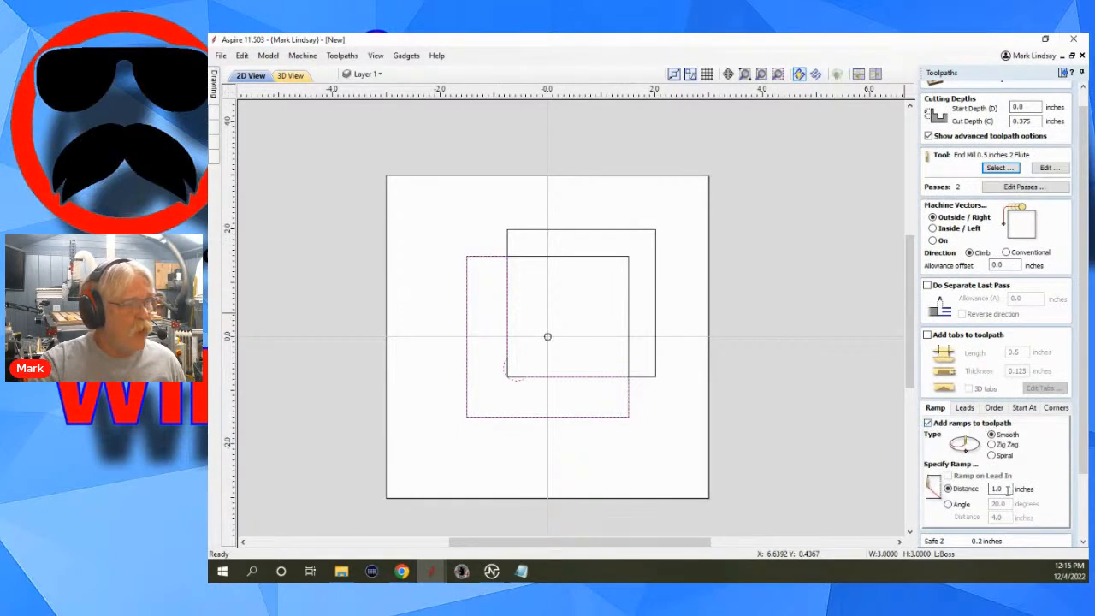
Name the fence's profile toolpath Boss Profile, calculate it, and hide it in the toolpath list.
scroll(1005, 489, "down", 4)
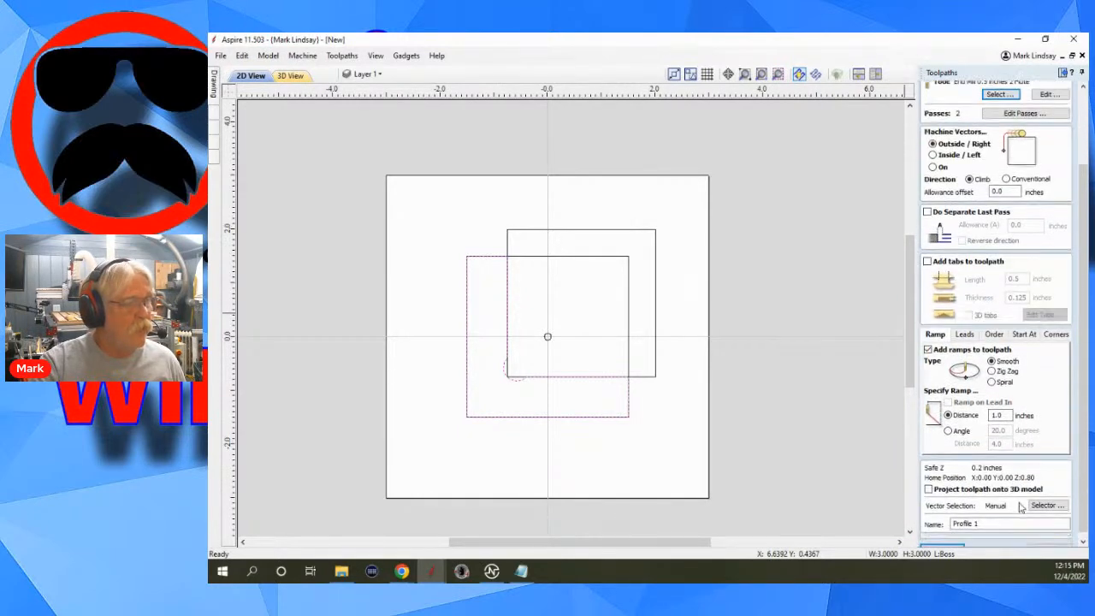
left_click_drag(980, 518, 964, 518)
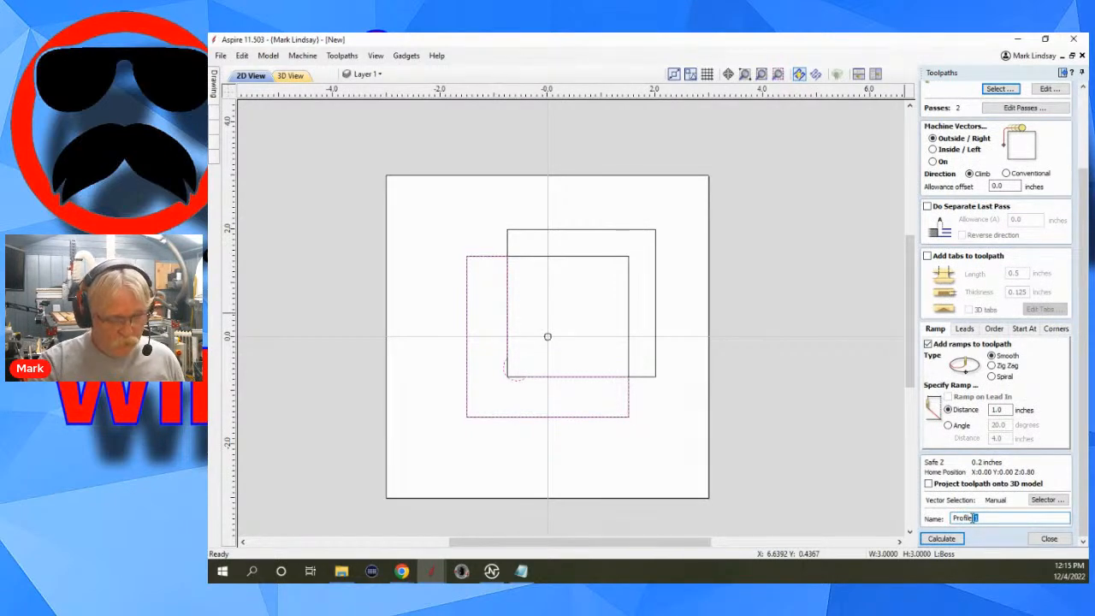
key("BackSpace")
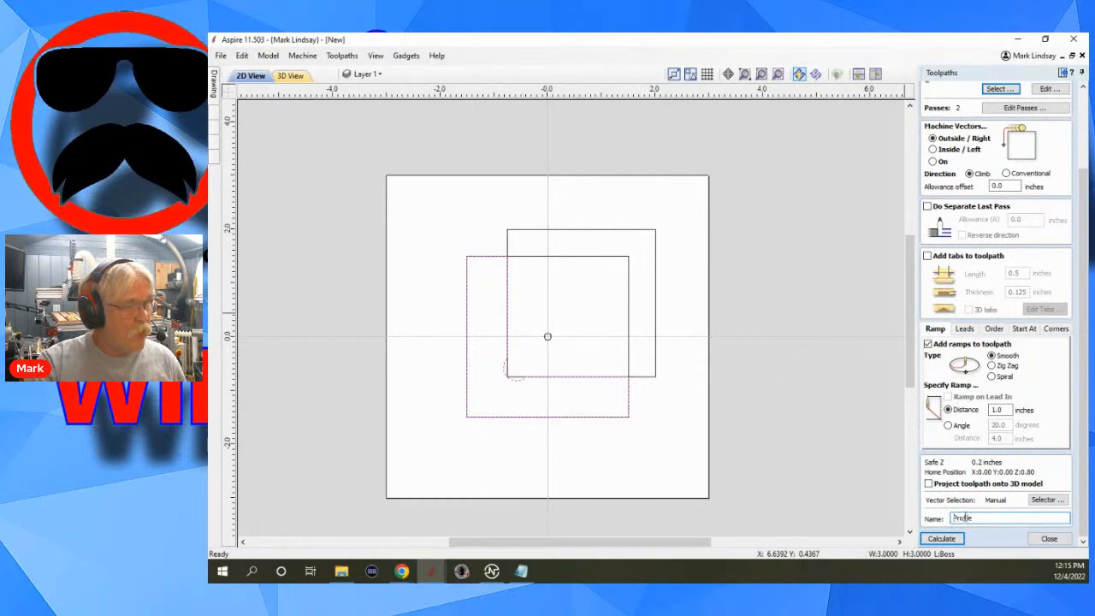
type("Bp")
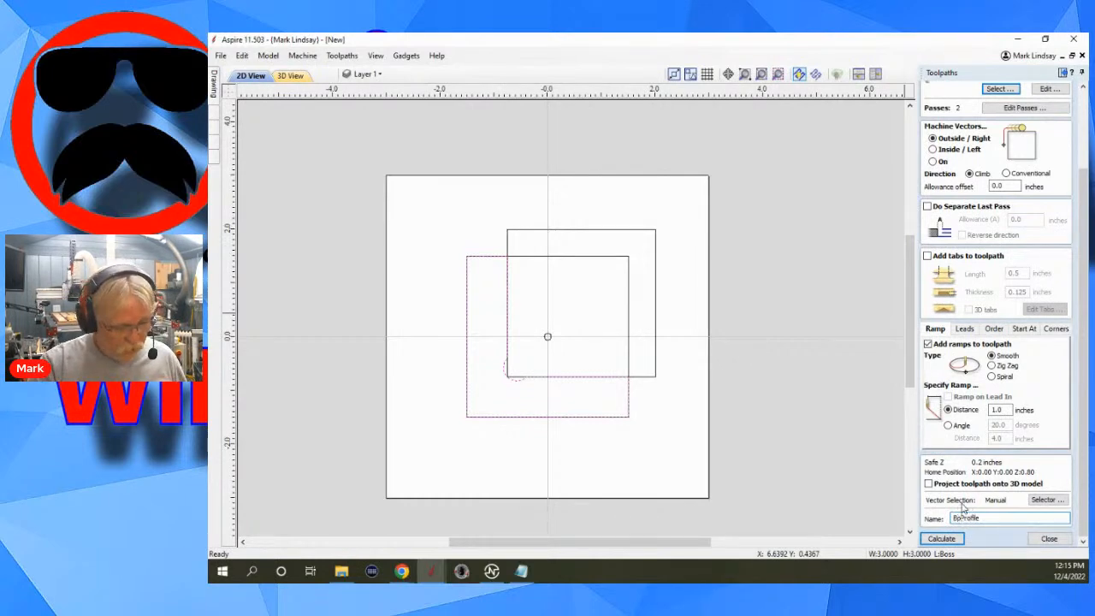
type("s")
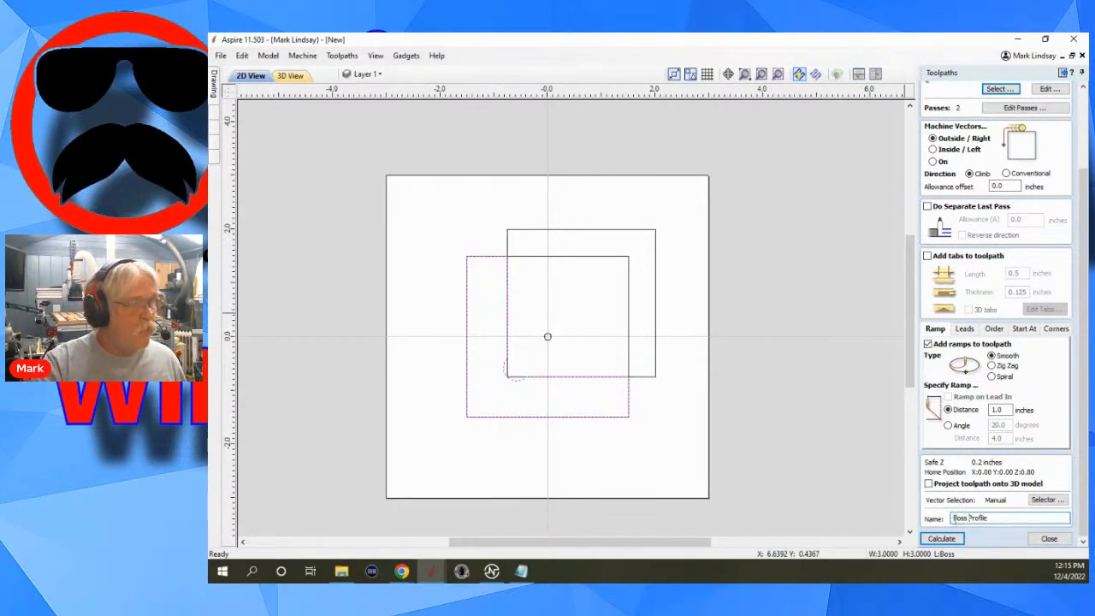
left_click(956, 539)
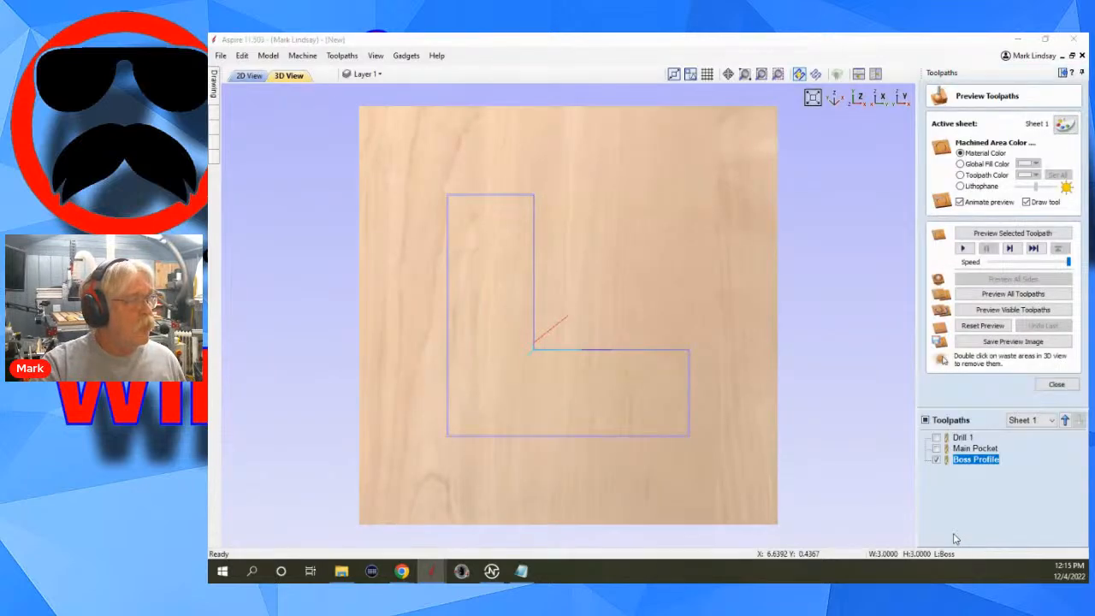
left_click(936, 460)
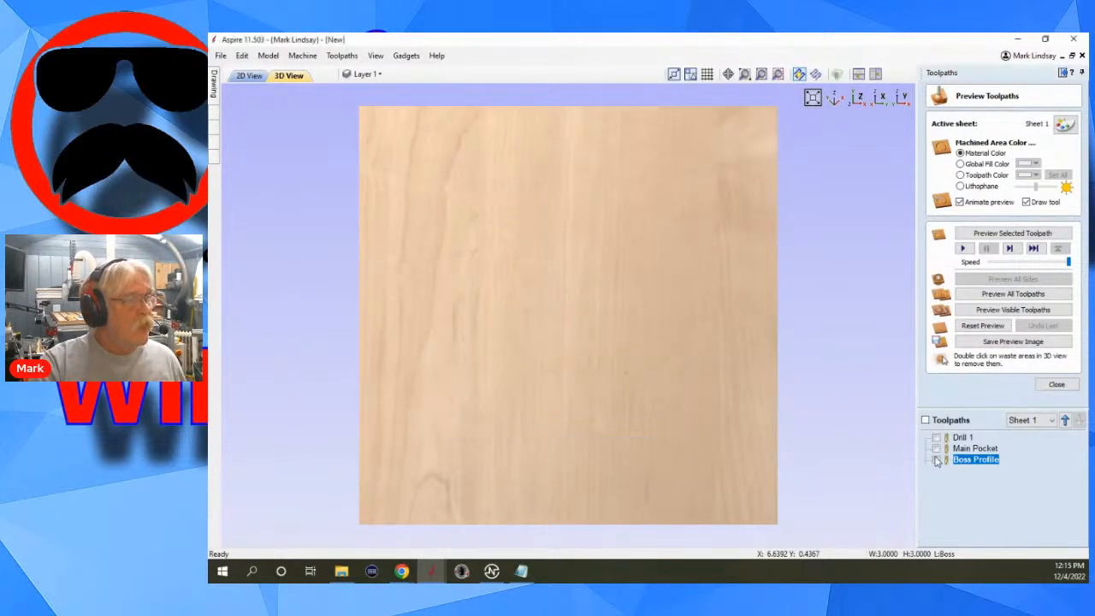
Start a 2D profile toolpath for the 3-inch template square with a start depth of 0.375 inches.
left_click(250, 76)
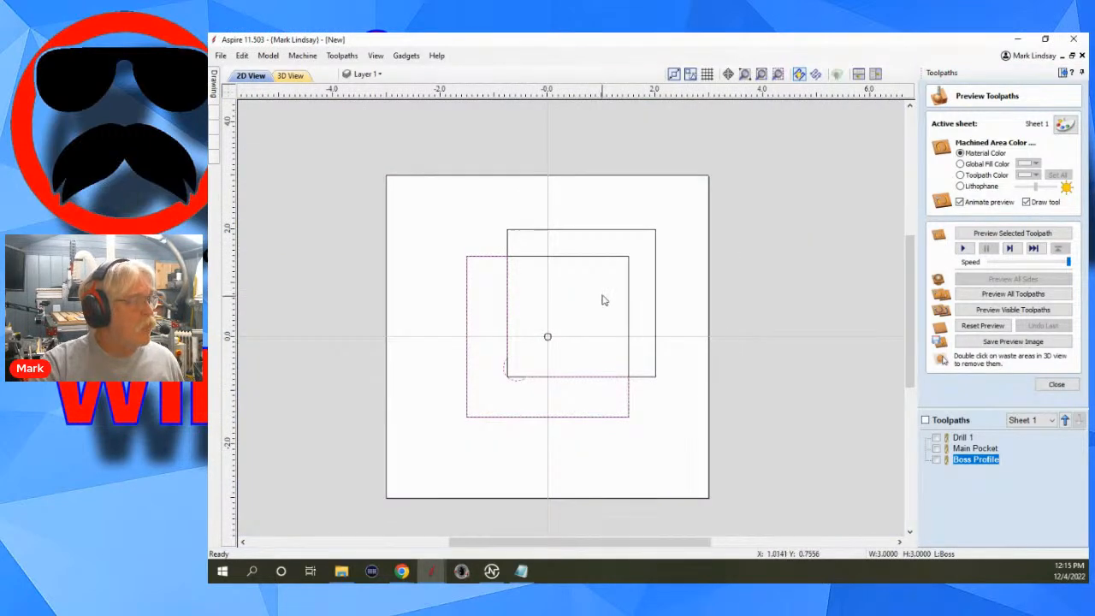
left_click(609, 261)
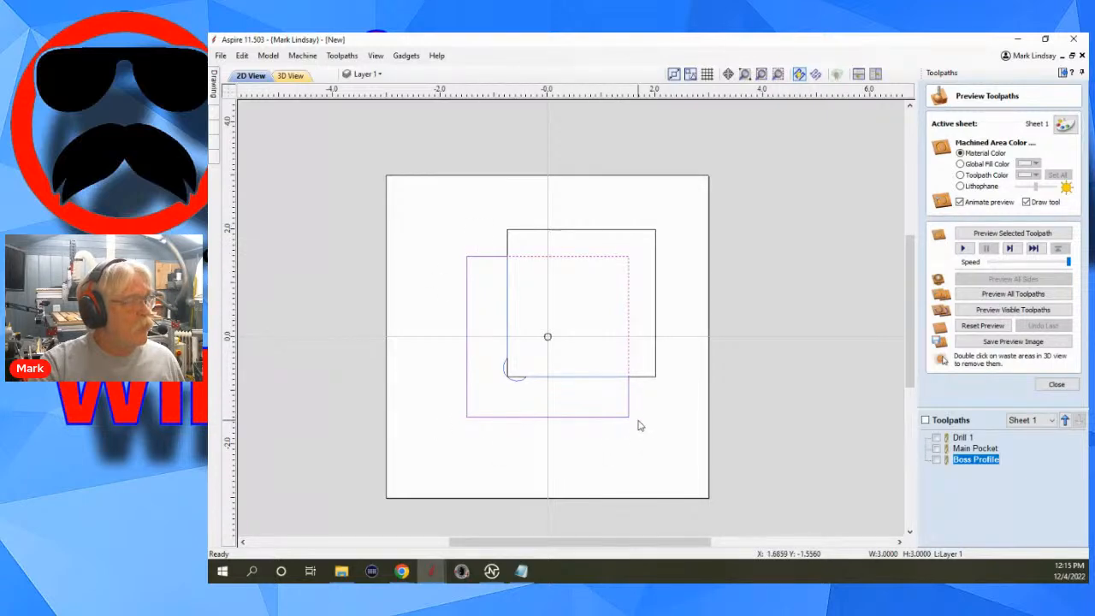
left_click(1056, 384)
left_click(935, 157)
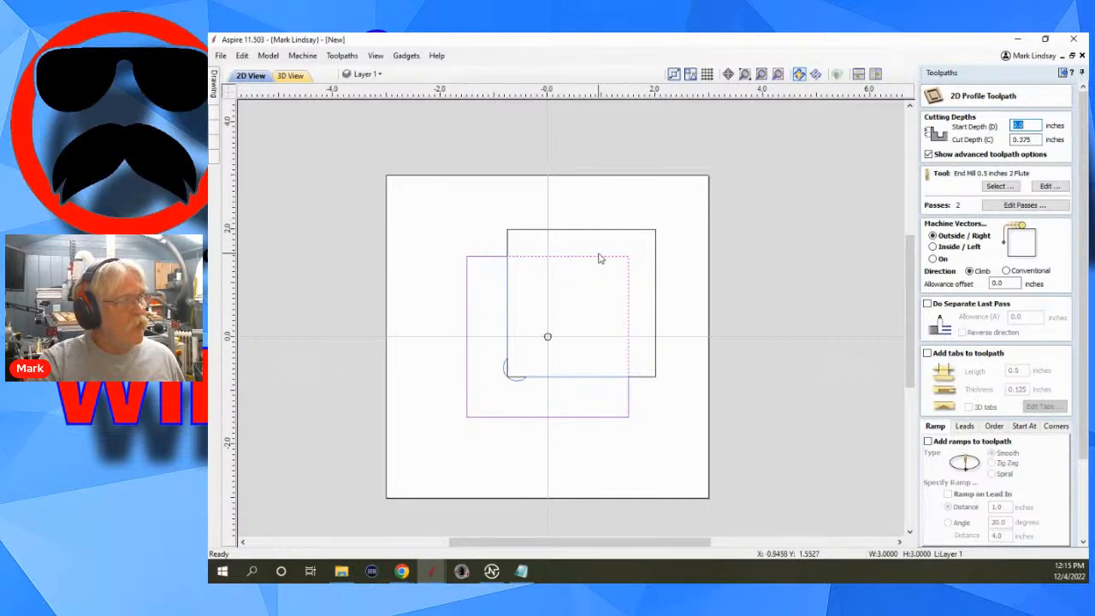
left_click(1022, 124)
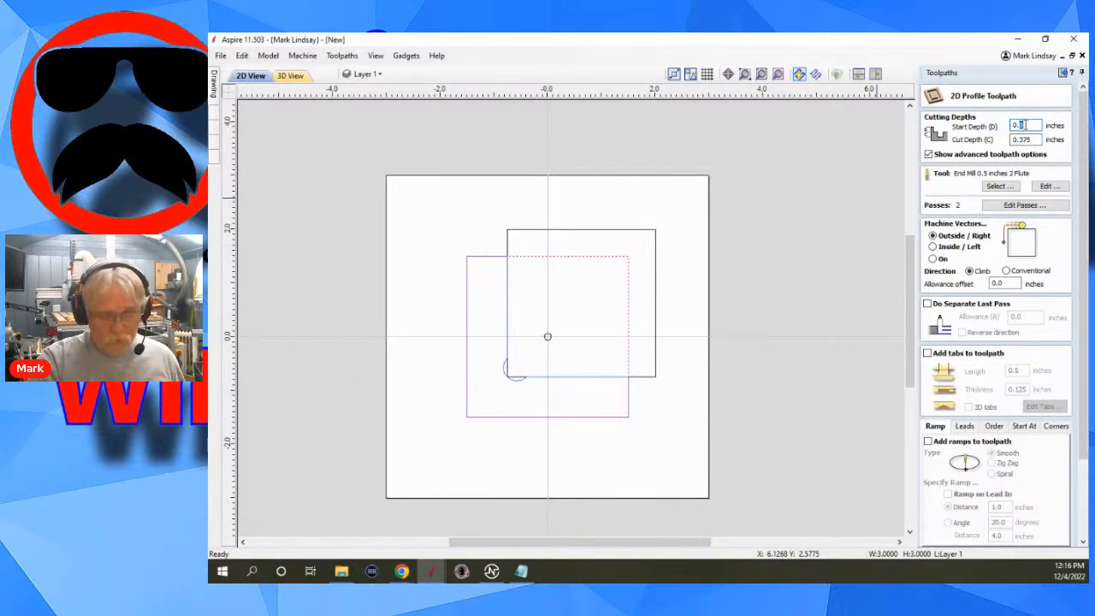
type("375")
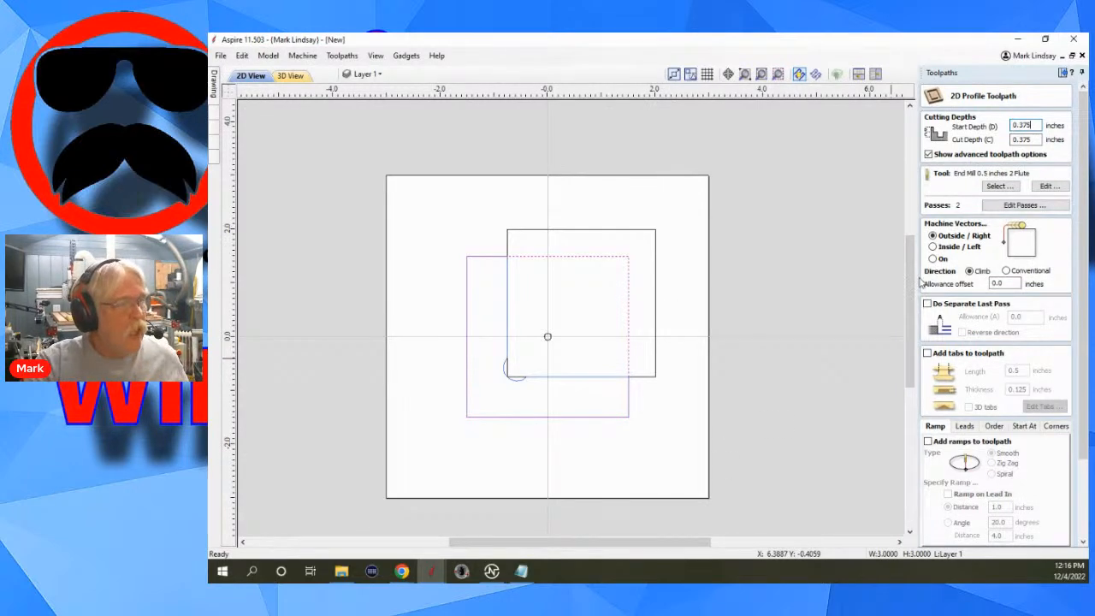
Enable a separate last pass with a 0.01-inch allowance for the square's profile toolpath.
left_click(927, 305)
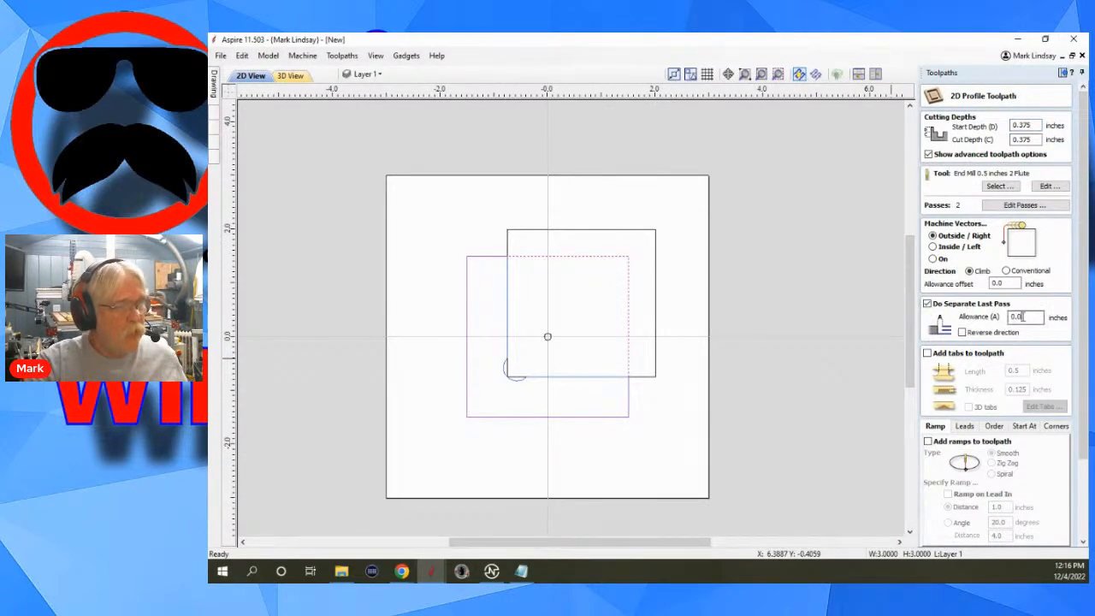
left_click(1022, 316)
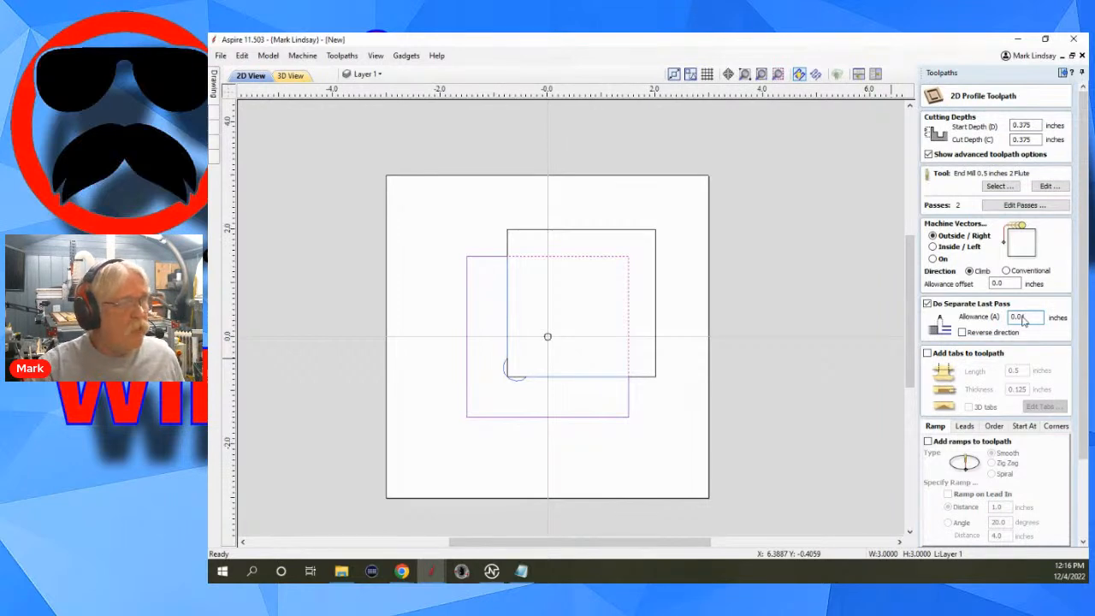
type("1")
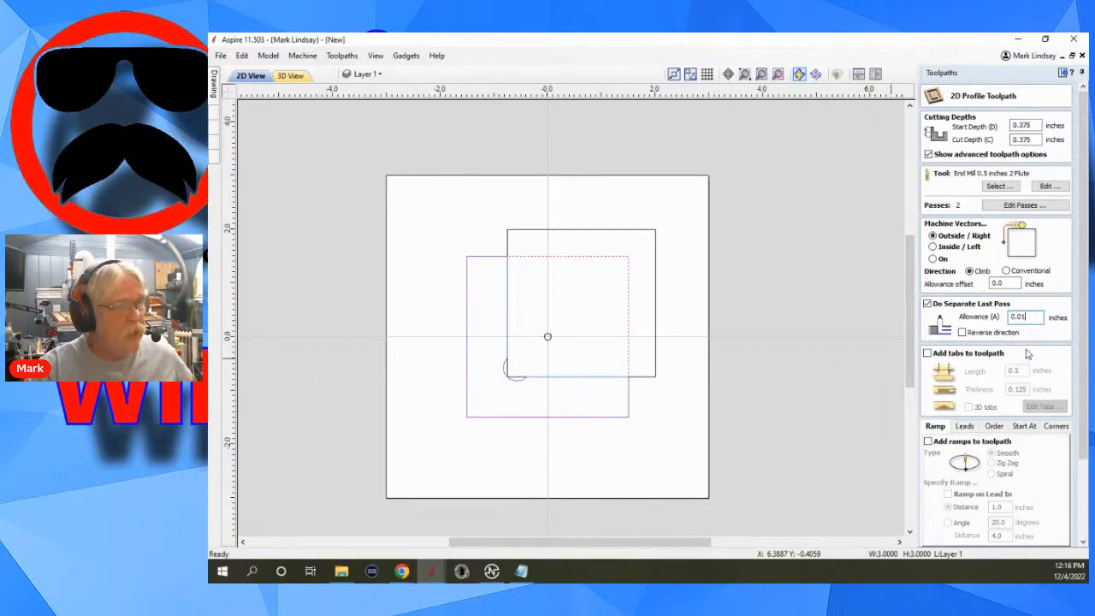
Add 0.25-inch-thick tabs to the profile toolpath, placing one midway along each vertical side of the square.
left_click(927, 354)
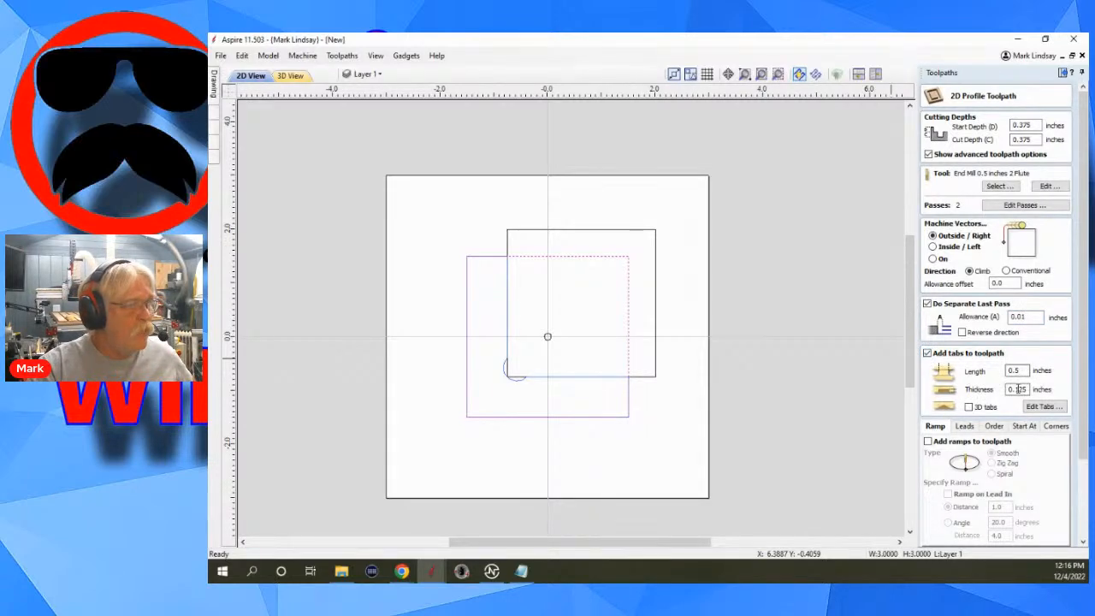
key("BackSpace")
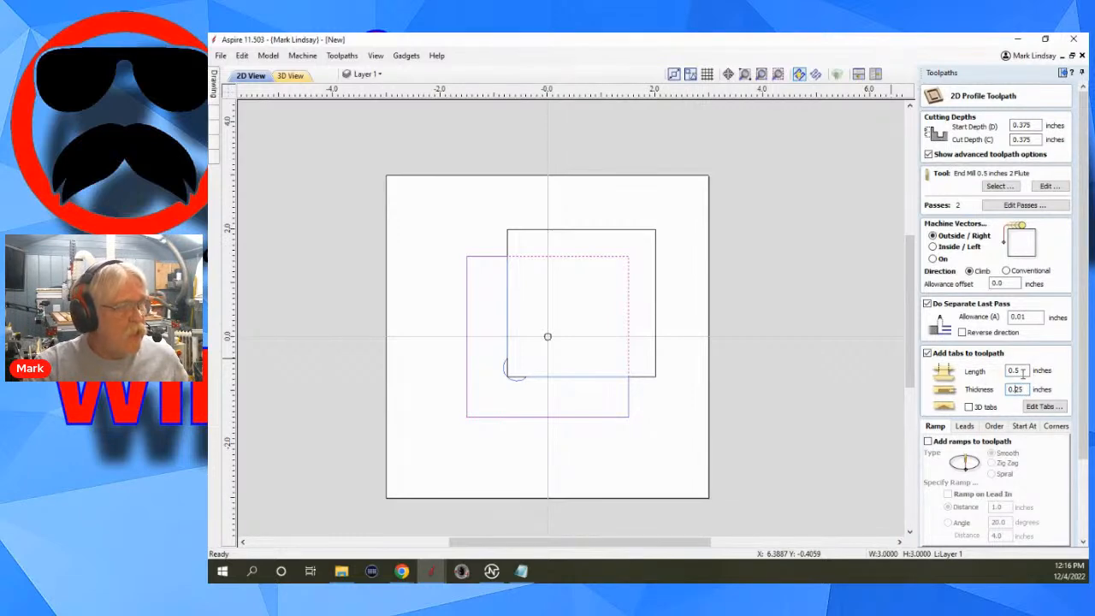
left_click(1030, 406)
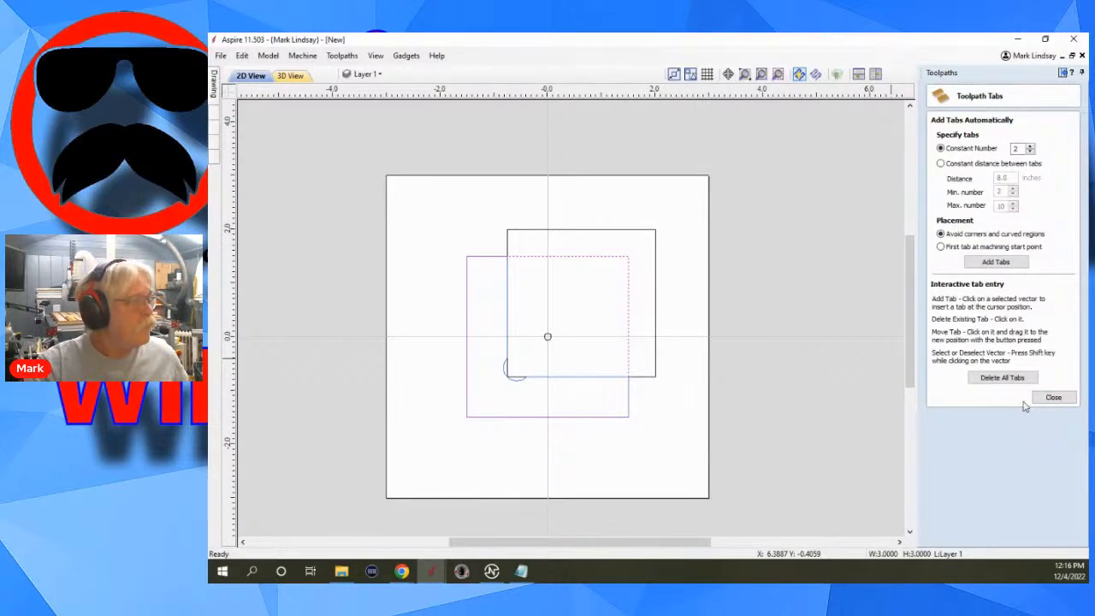
left_click(628, 338)
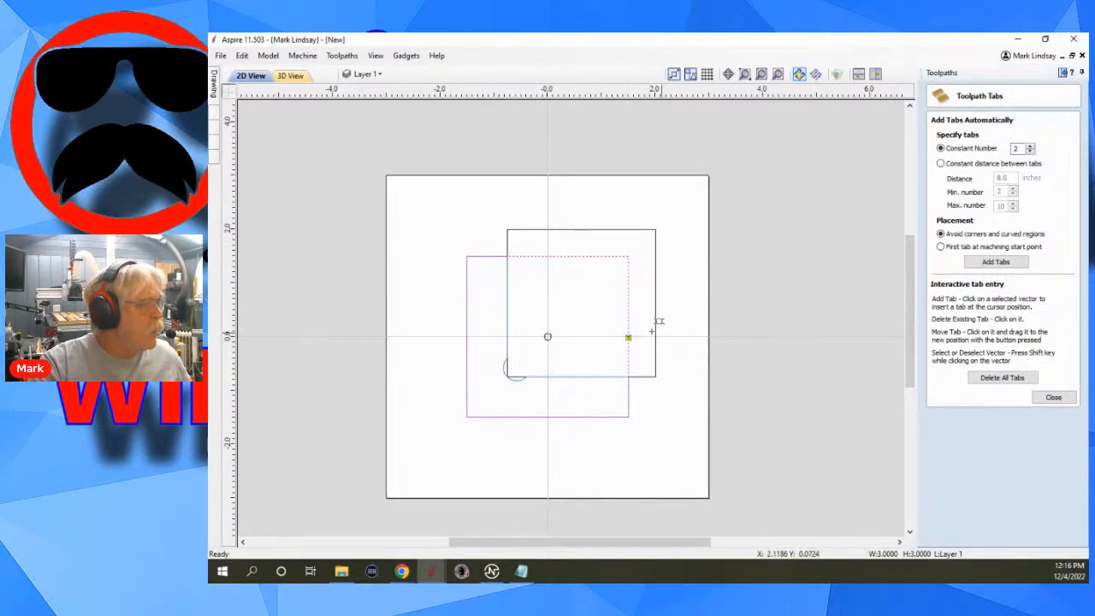
left_click(466, 336)
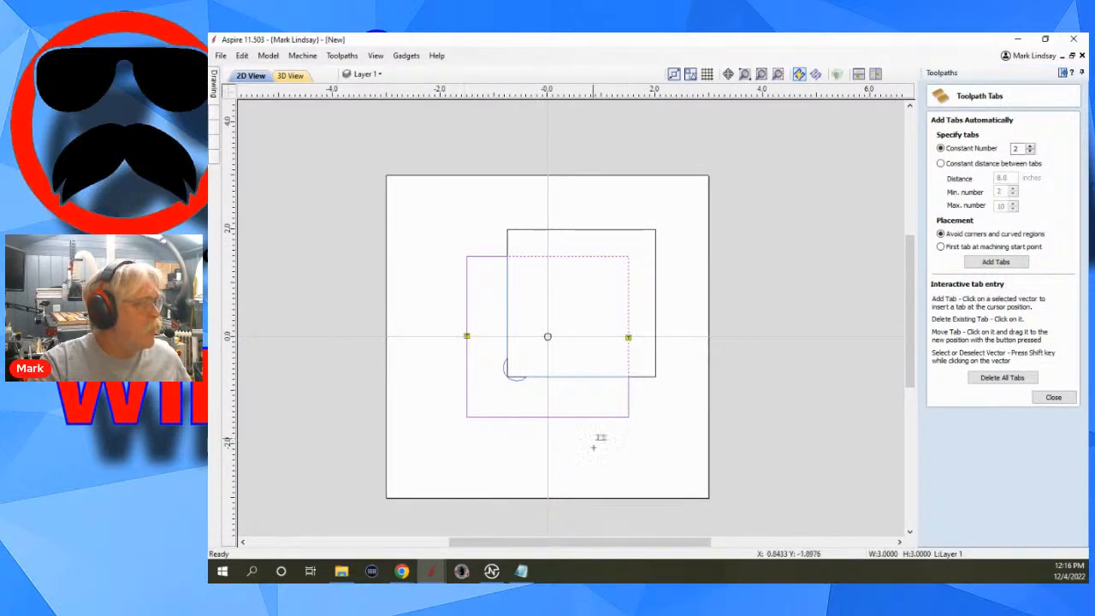
left_click(1052, 397)
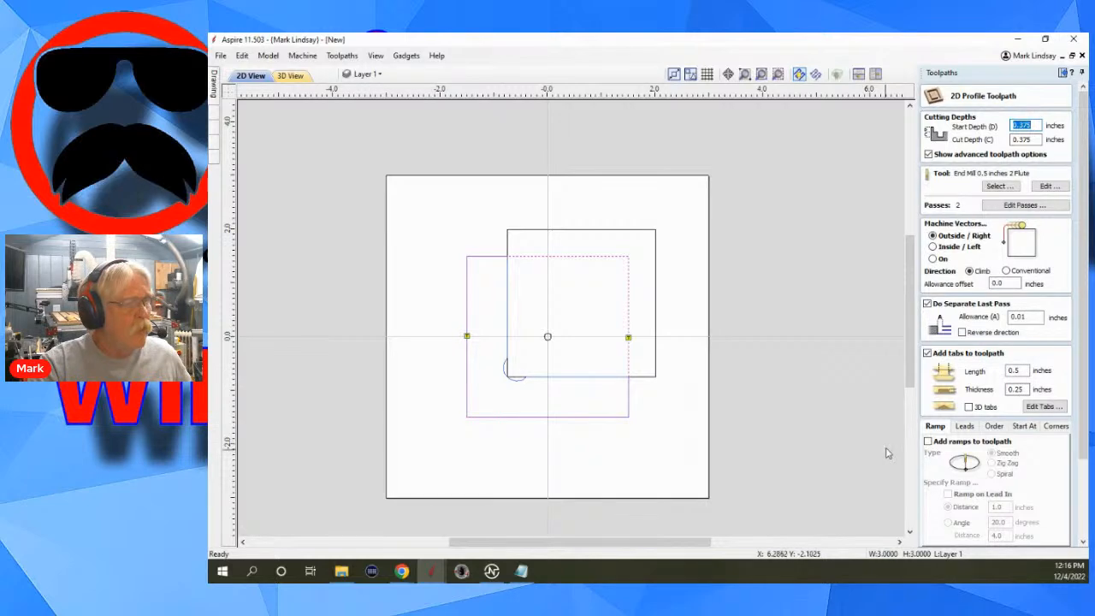
Add ramps to the square's profile toolpath and check its corner options.
left_click(927, 442)
scroll(1015, 457, "down", 1)
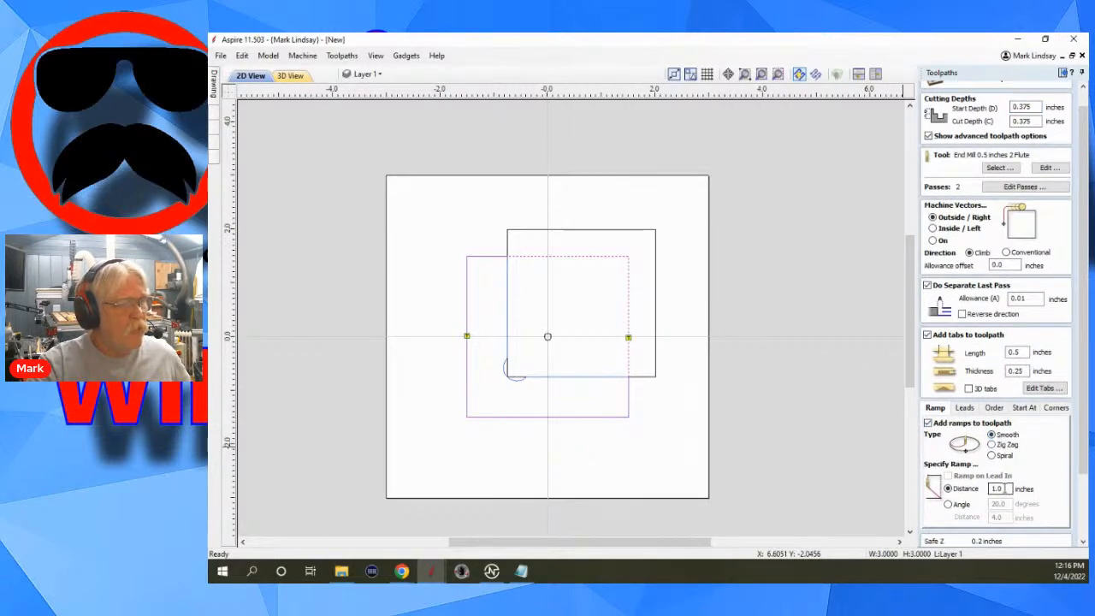
left_click(1055, 409)
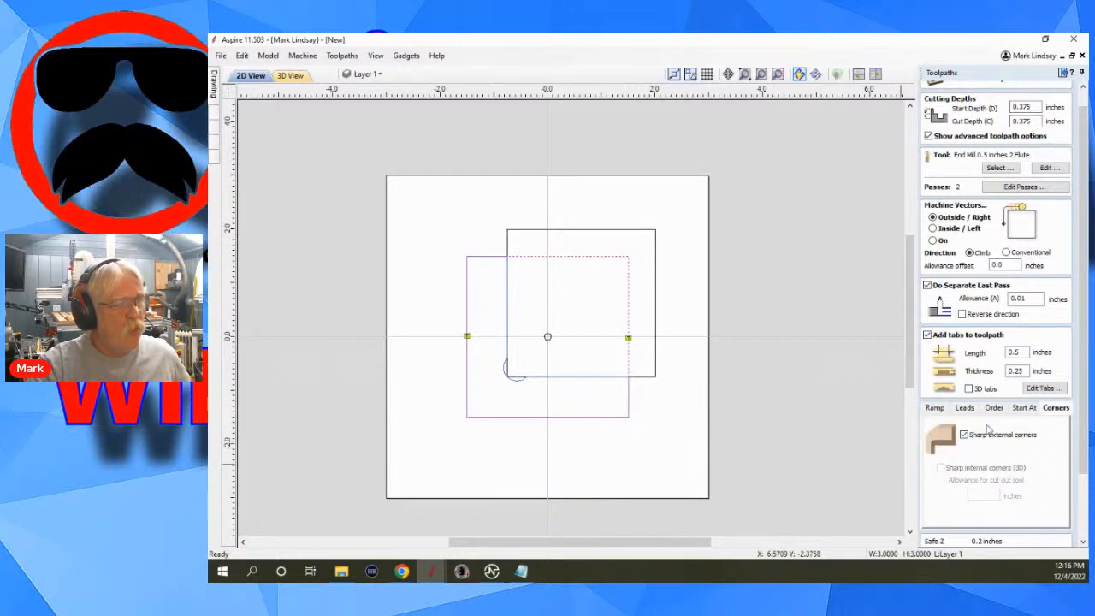
left_click(936, 409)
Name the square's profile toolpath Cutout and calculate it.
scroll(1002, 479, "down", 2)
scroll(1000, 488, "down", 4)
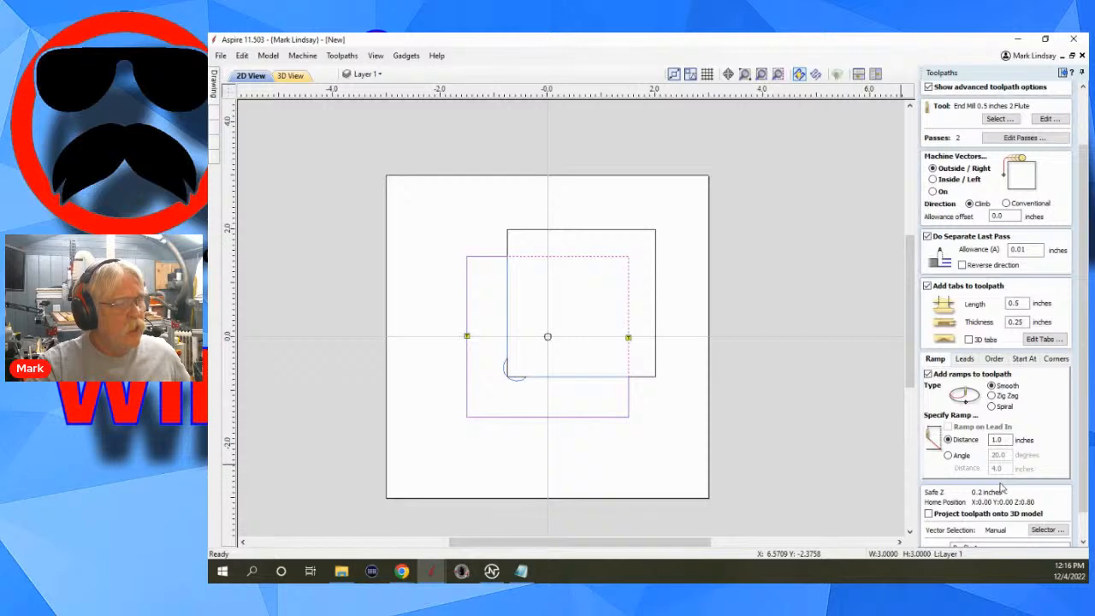
left_click_drag(976, 519, 944, 521)
type("Cutout")
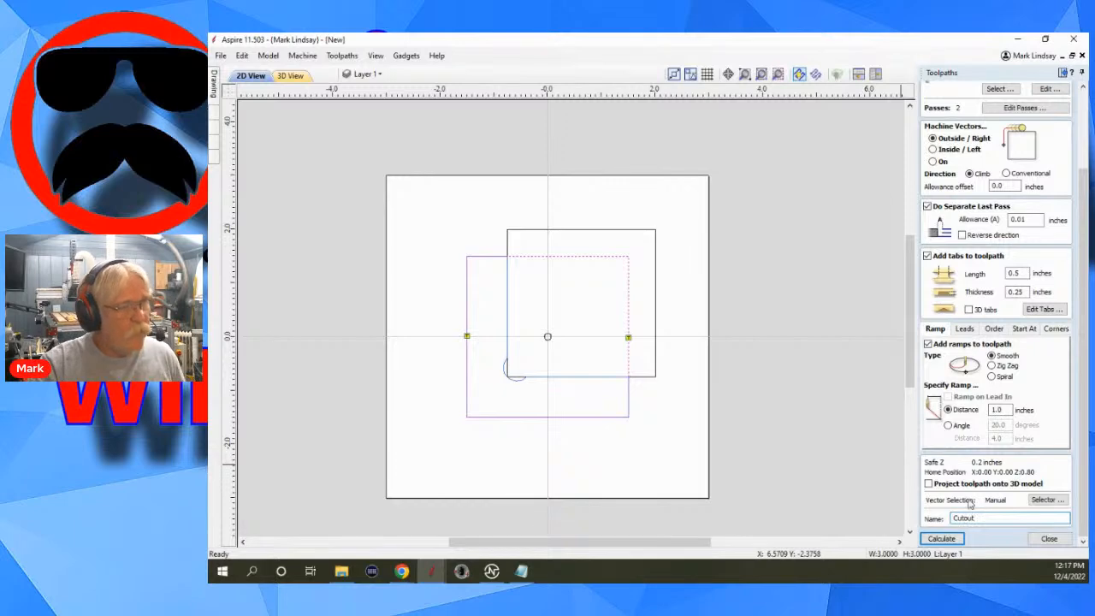
left_click(943, 538)
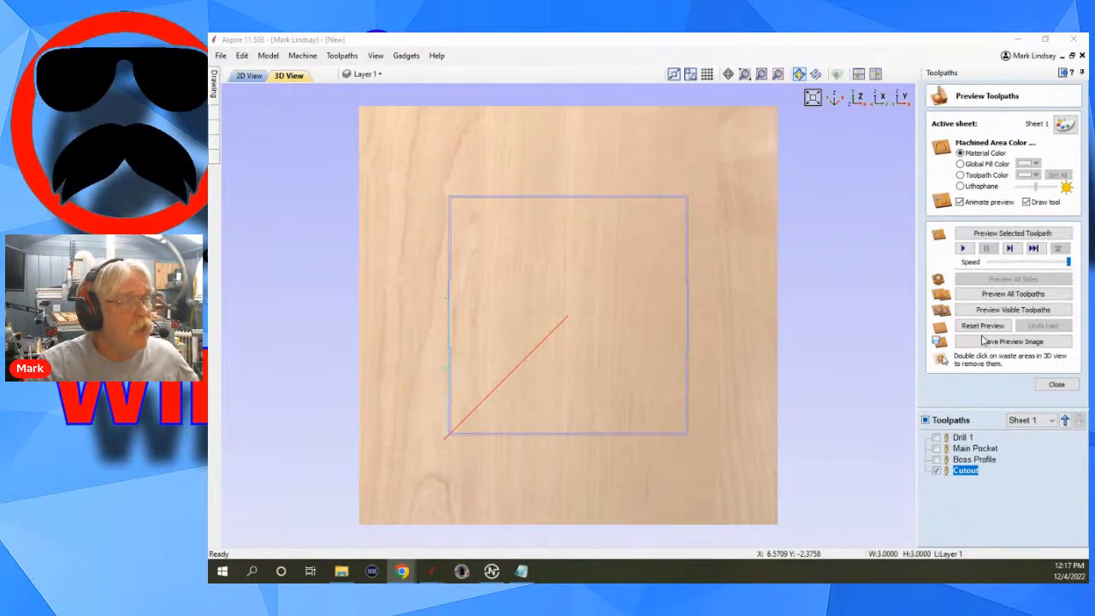
Hide the Cutout toolpath, simulate all toolpaths, and inspect the machined template from an angle.
left_click(936, 470)
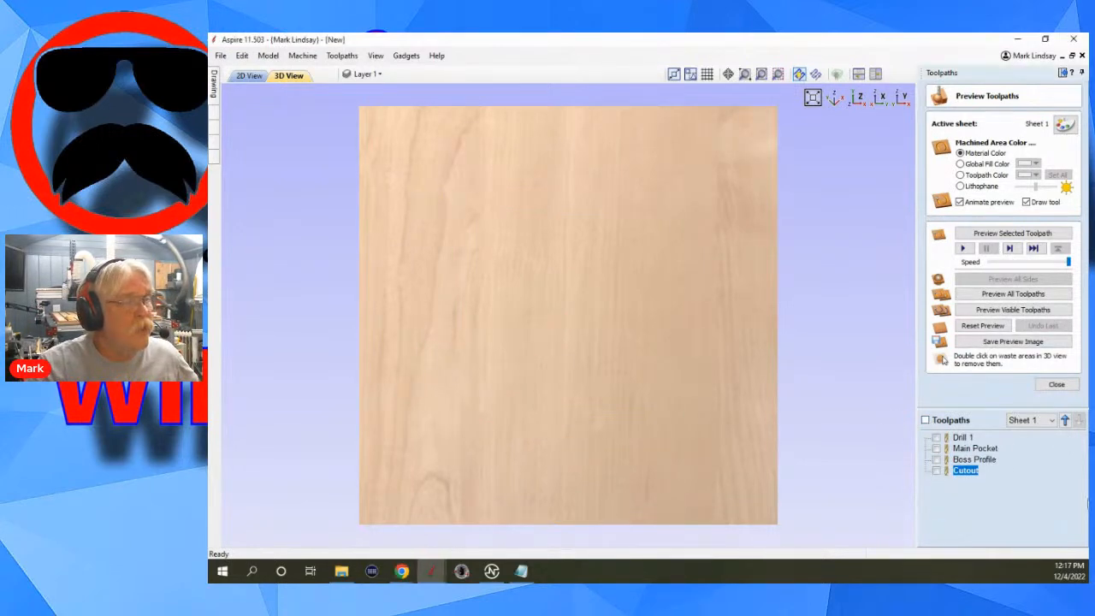
left_click(1019, 294)
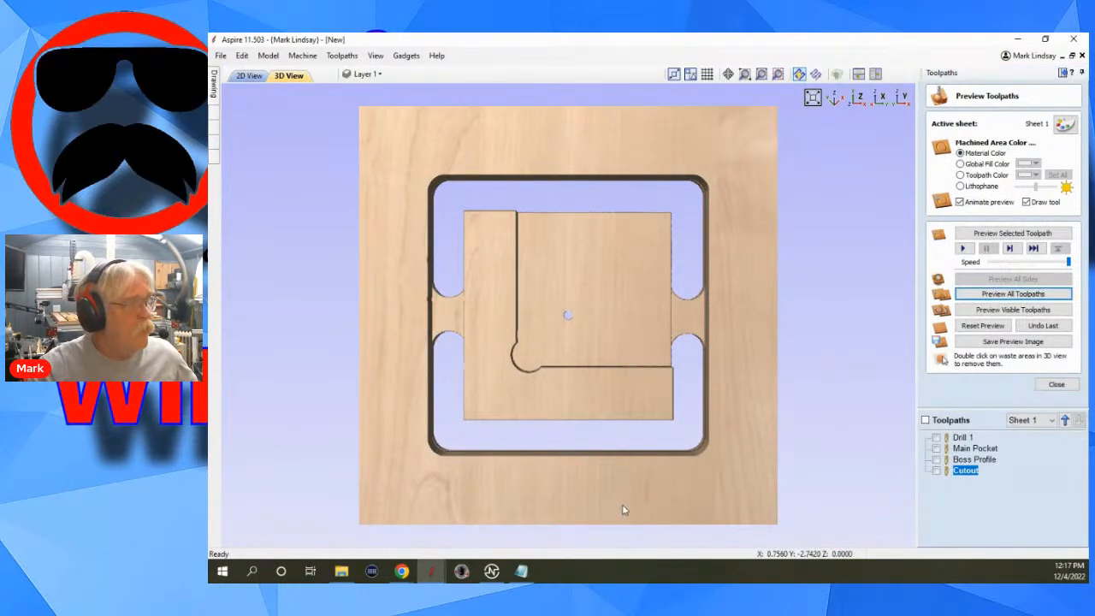
left_click_drag(621, 503, 734, 443)
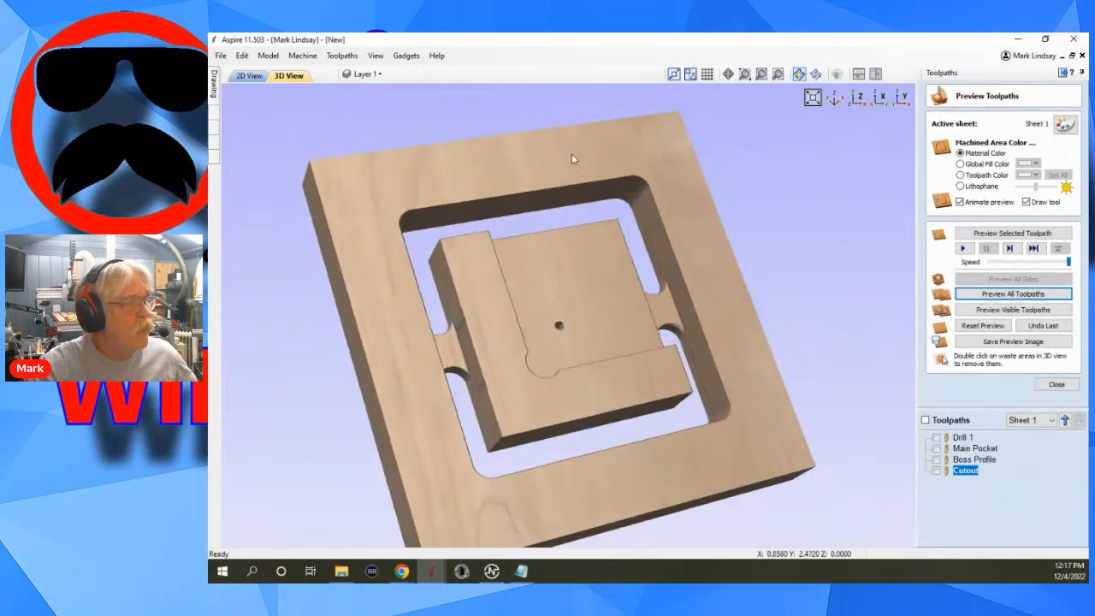
left_click_drag(698, 242, 589, 269)
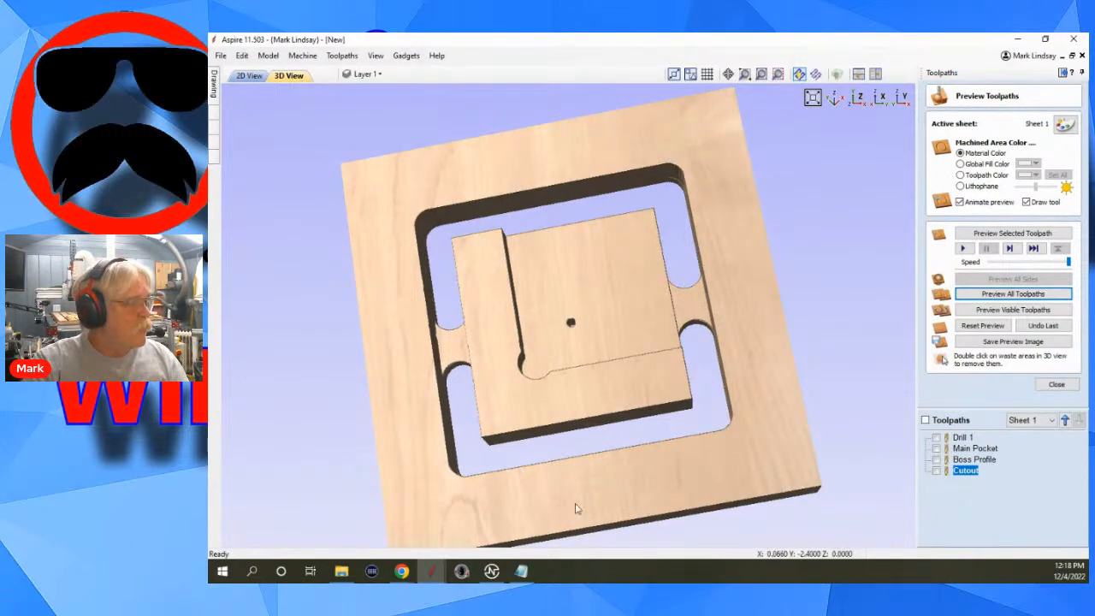
Switch to the open 3-4 Inch Drilling Template file and examine its finished part preview from several angles.
mouse_move(432, 571)
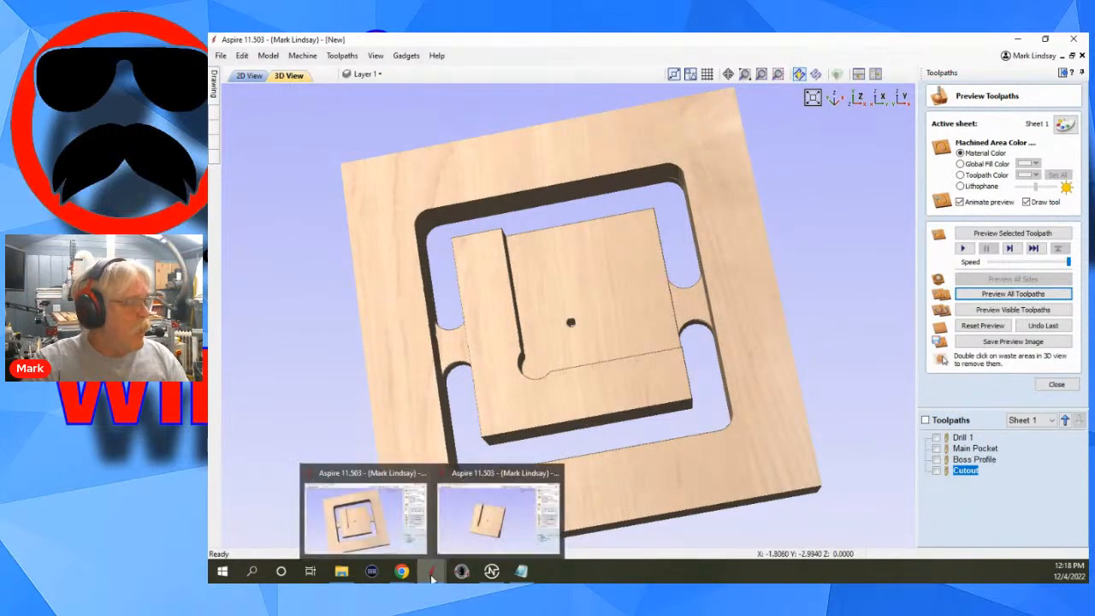
left_click(495, 495)
left_click_drag(595, 306, 668, 366)
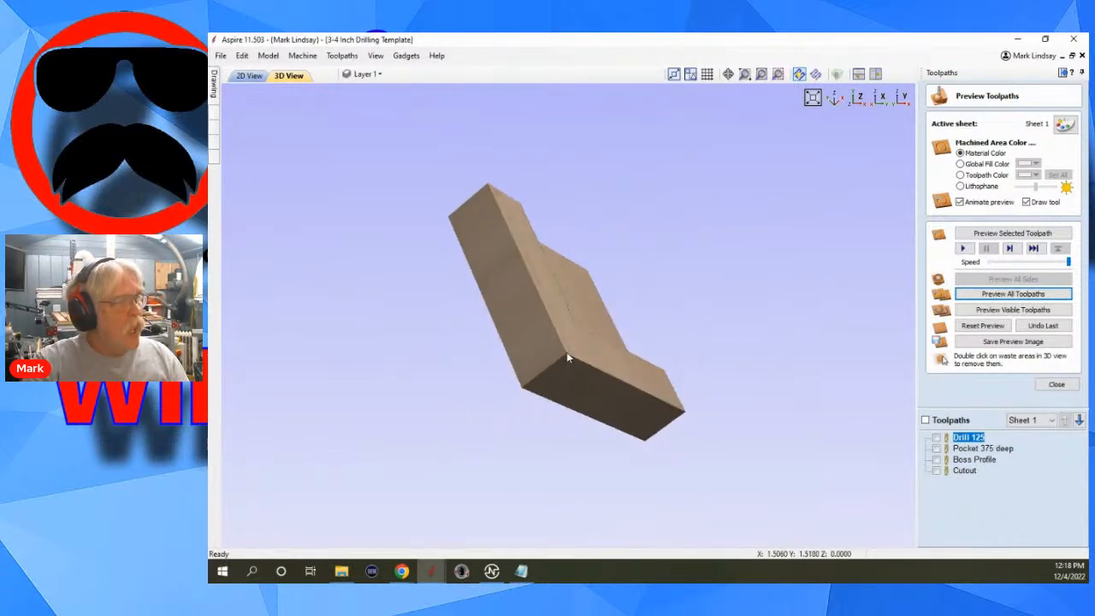
mouse_move(566, 351)
left_mouse_down()
mouse_move(643, 286)
mouse_move(560, 351)
left_mouse_up()
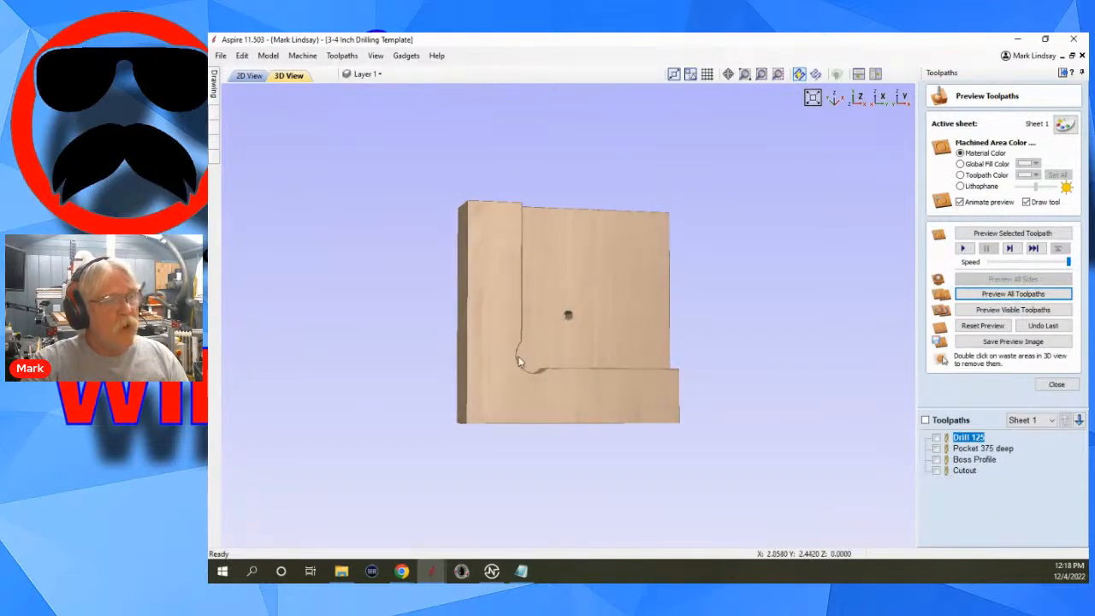
Review the estimated machining times of all toolpaths in the Toolpaths Summary, and hide the toolpaths again.
left_click(1057, 385)
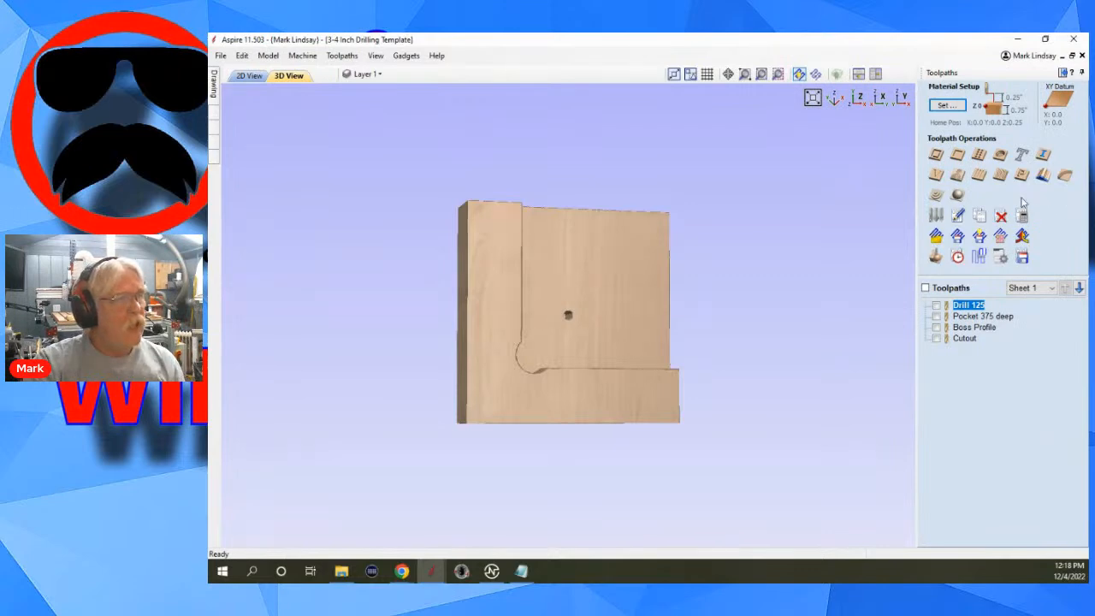
left_click(957, 257)
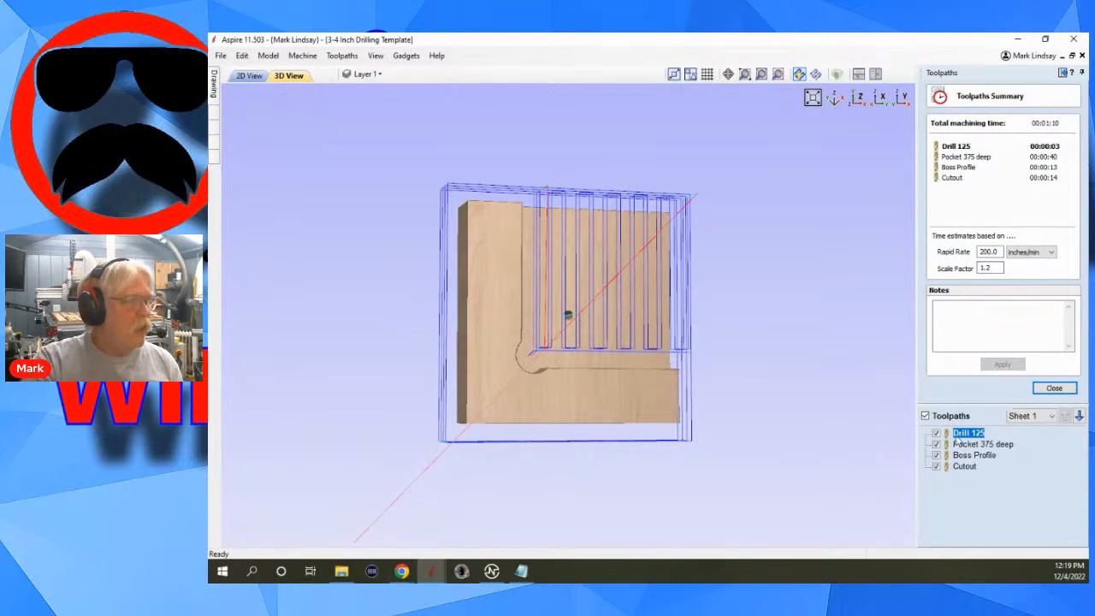
left_click(924, 416)
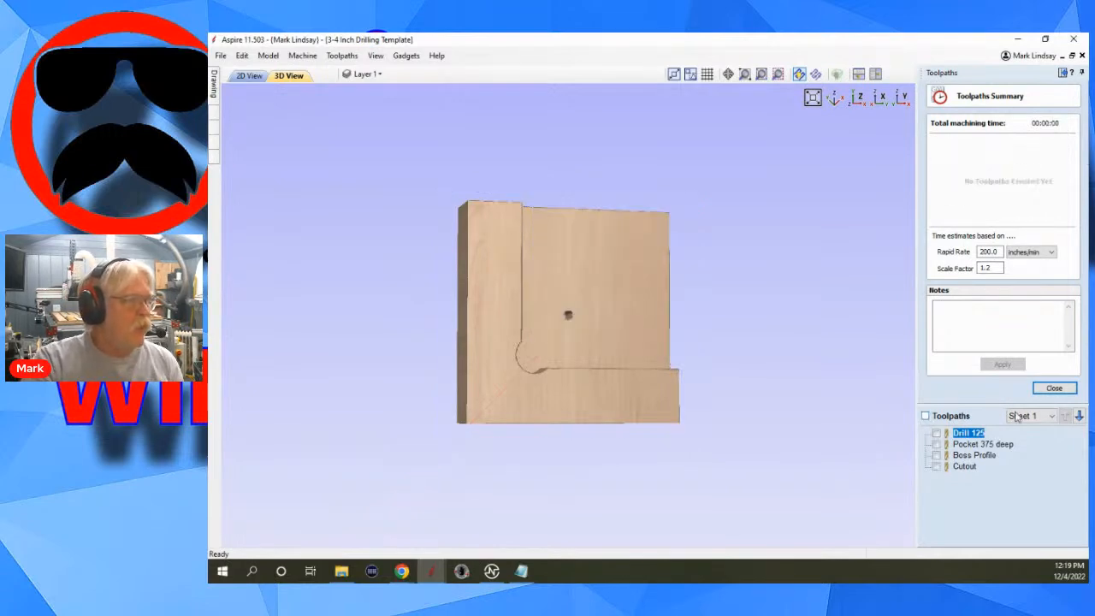
left_click(1054, 387)
scroll(552, 353, "up", 5)
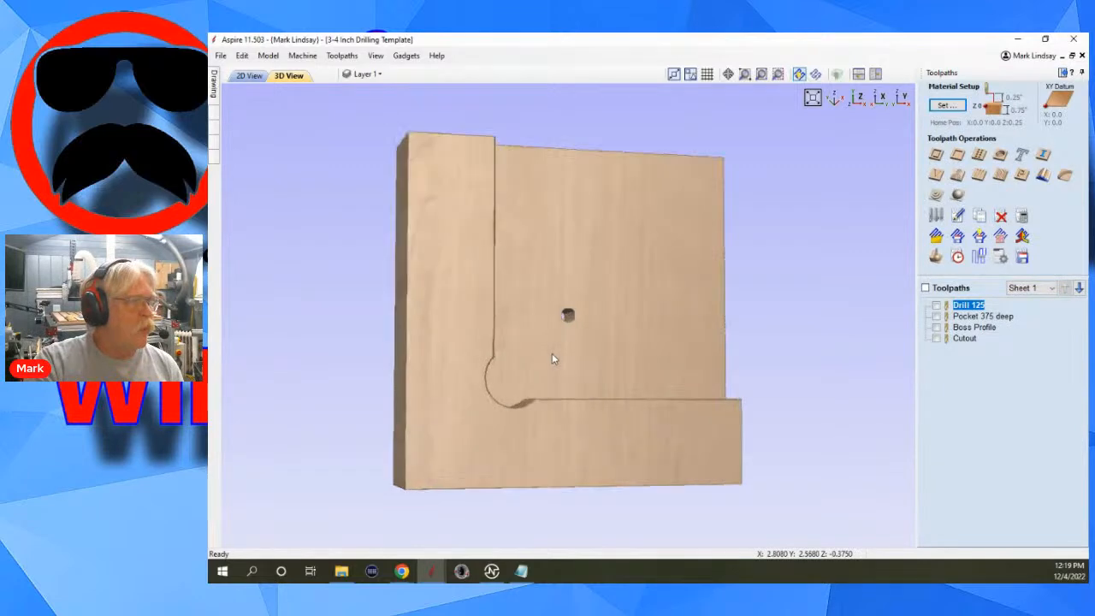
scroll(682, 329, "down", 5)
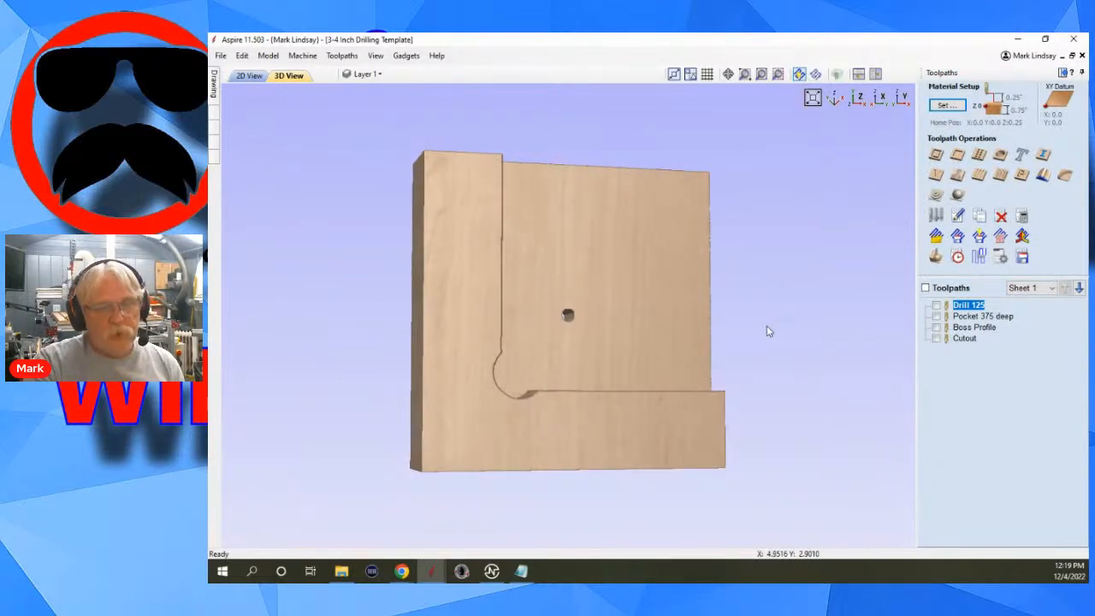
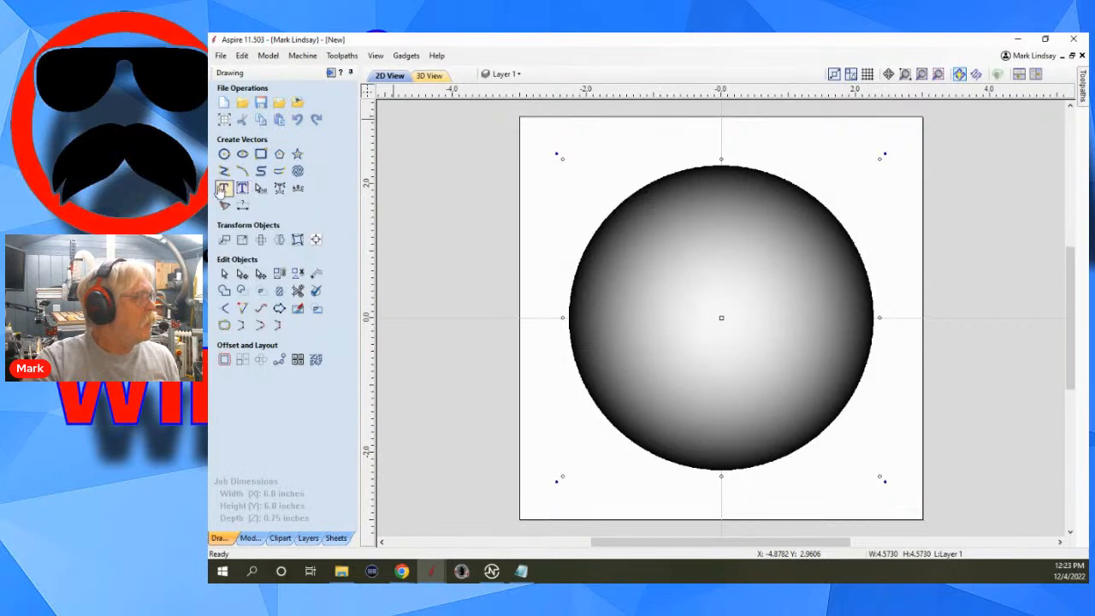
Create centre-aligned Times New Roman text of the presenter's first name, anchored at the dome's centre.
left_click(223, 189)
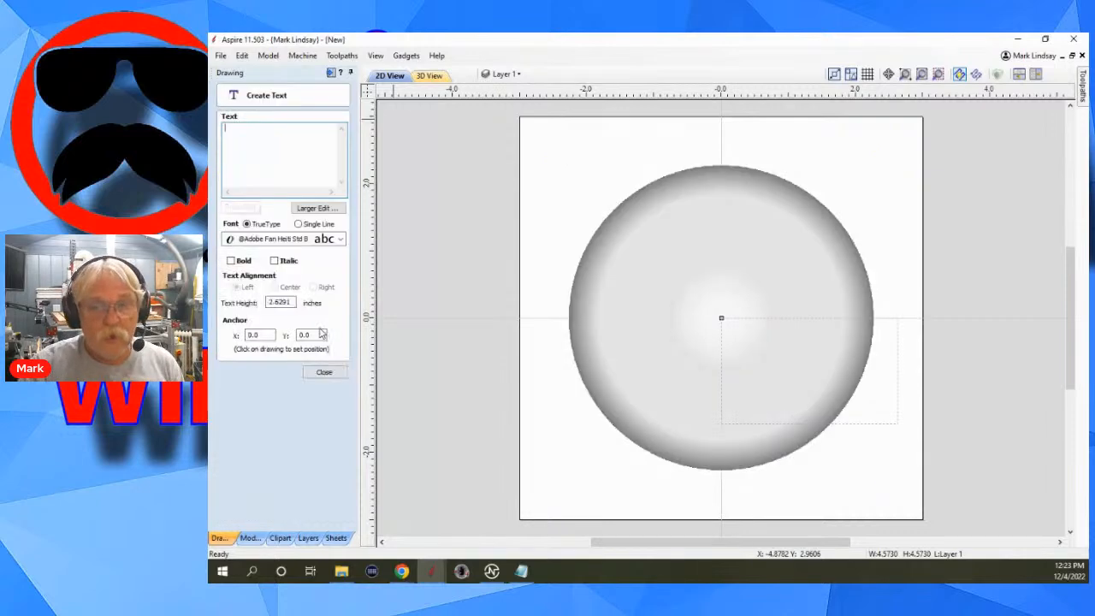
left_click(241, 137)
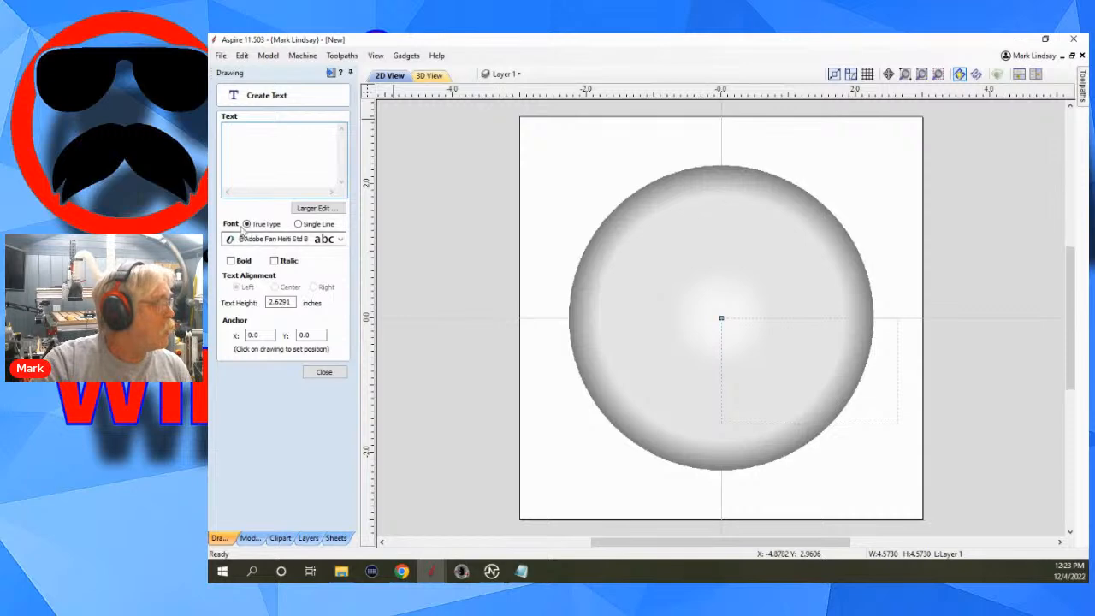
left_click(340, 239)
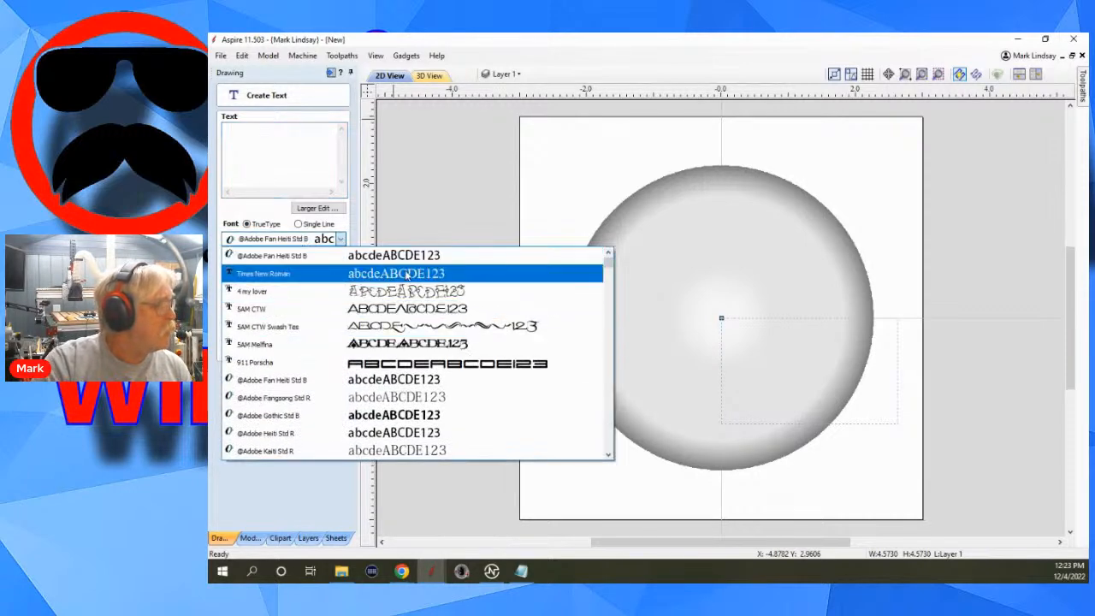
left_click(359, 273)
left_click(279, 129)
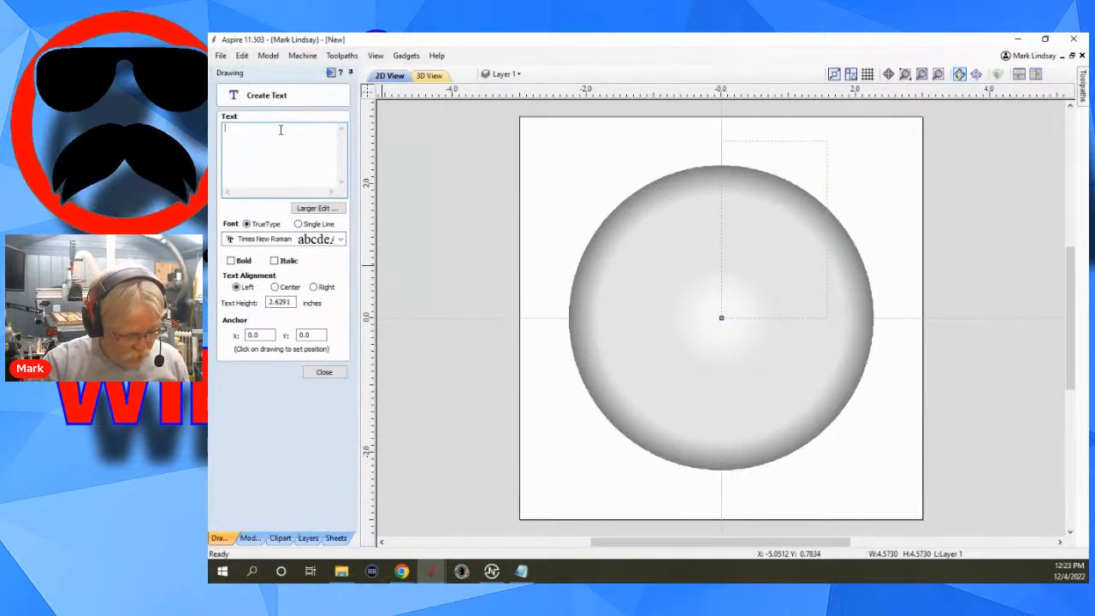
type("Mark")
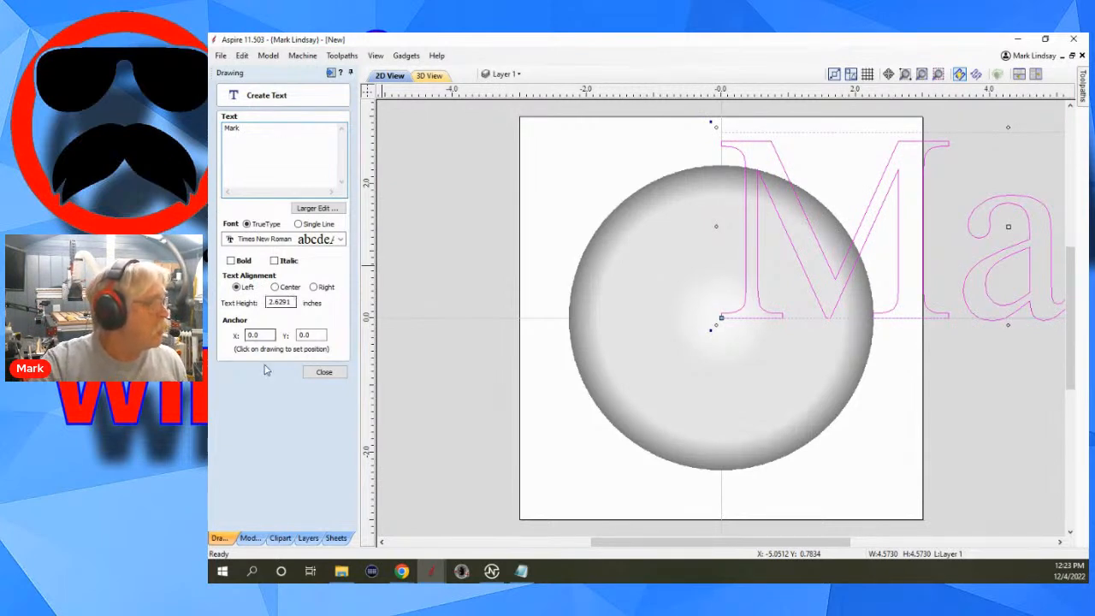
left_click(275, 287)
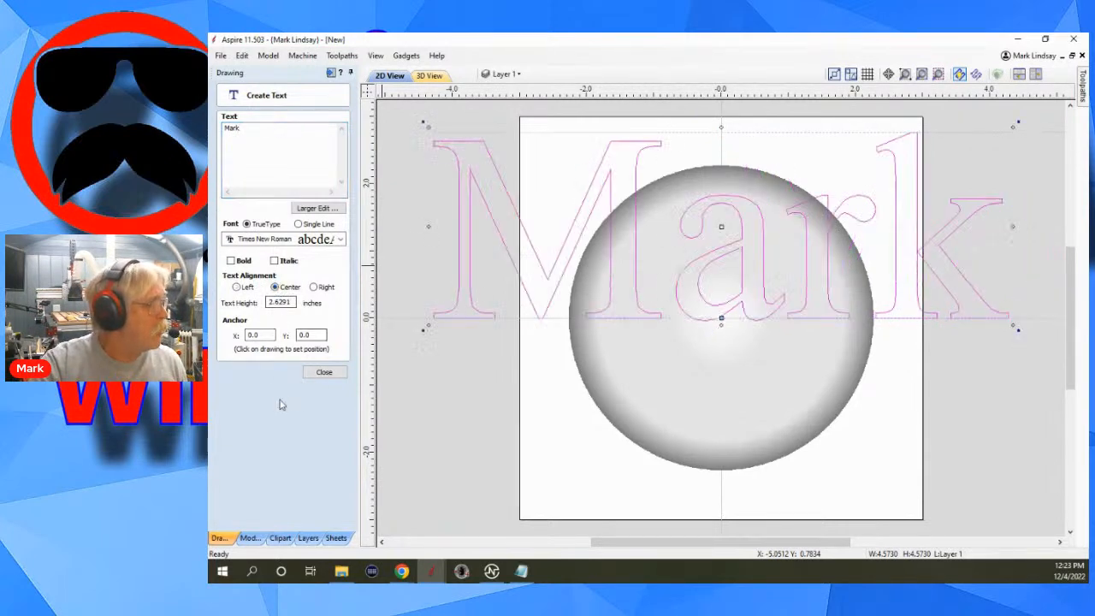
left_click(324, 372)
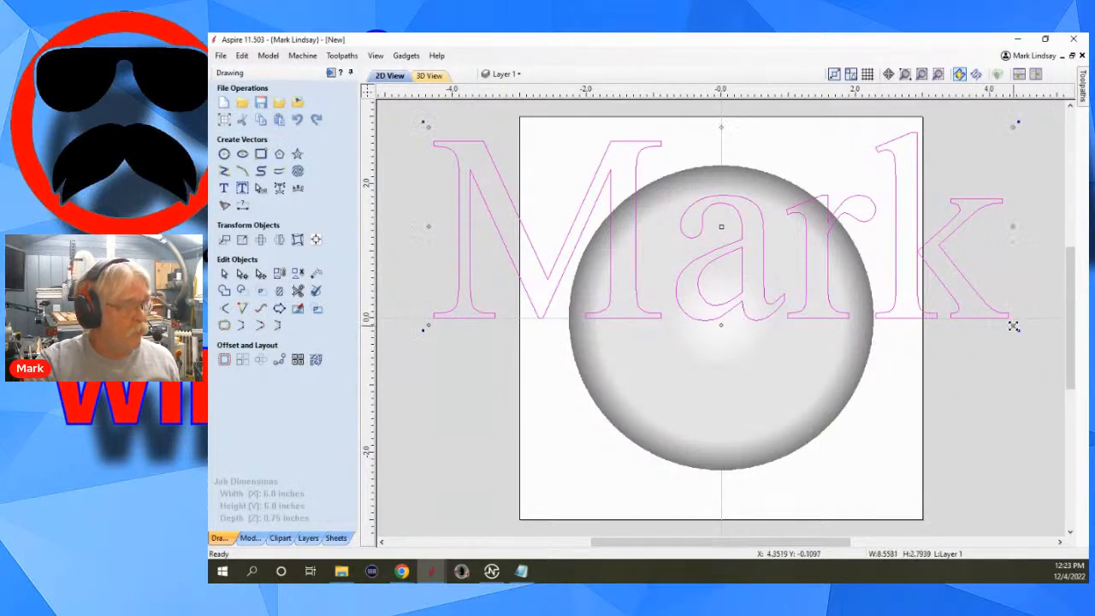
Scale the name text down to about 2.42 by 0.79 inches, centre it on the dome, and select it for toolpath work.
left_click_drag(1013, 327, 721, 318)
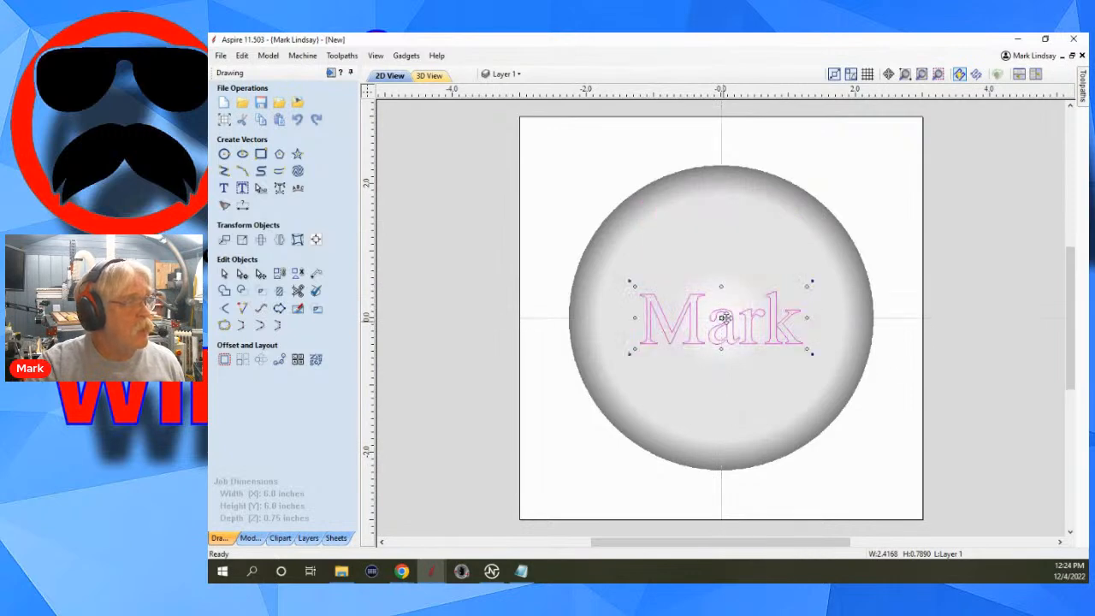
left_click(482, 253)
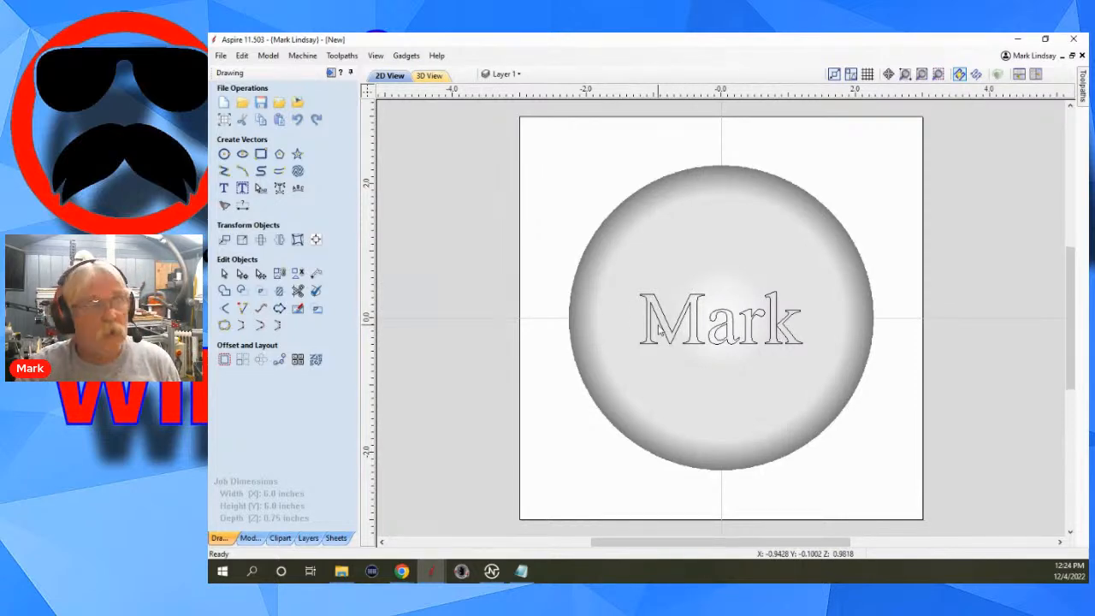
left_click(332, 73)
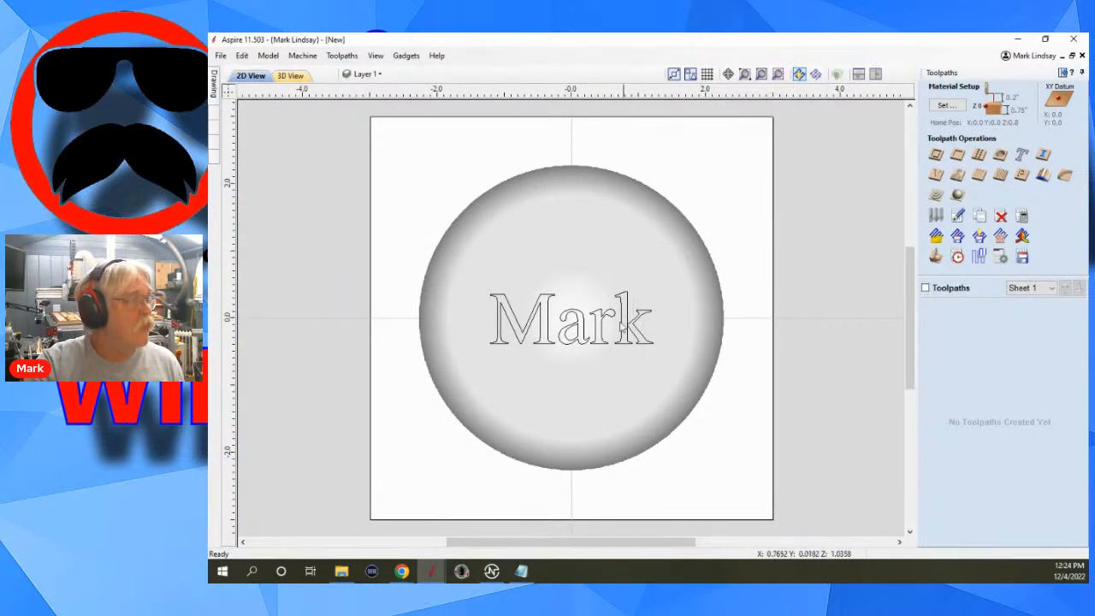
left_click(640, 309)
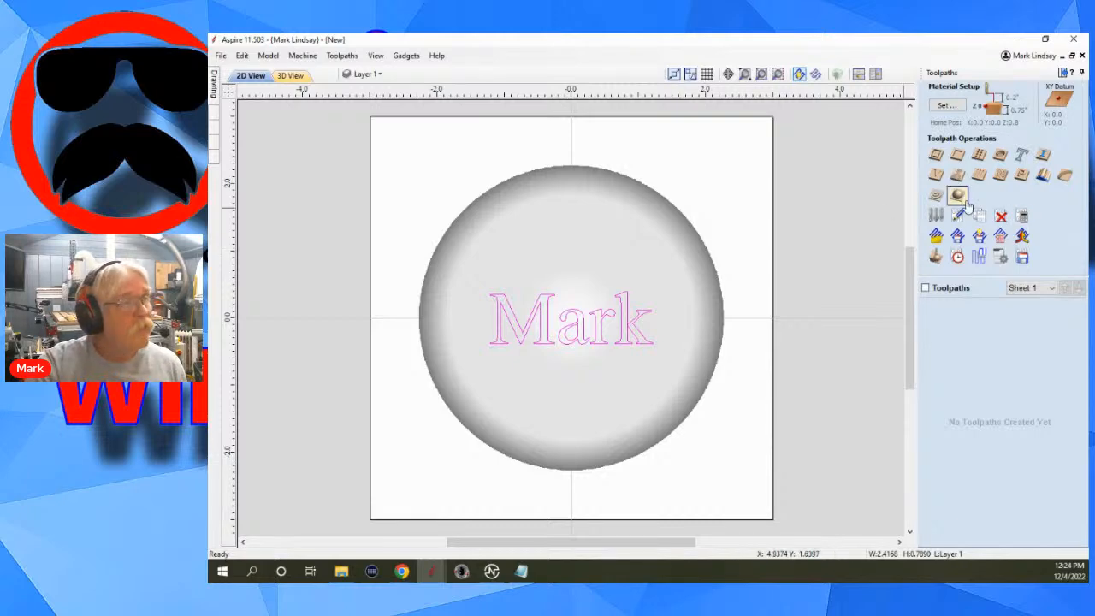
In the material setup, set the model height to 0.5 inches and the gap above the model to 0.0.
left_click(945, 105)
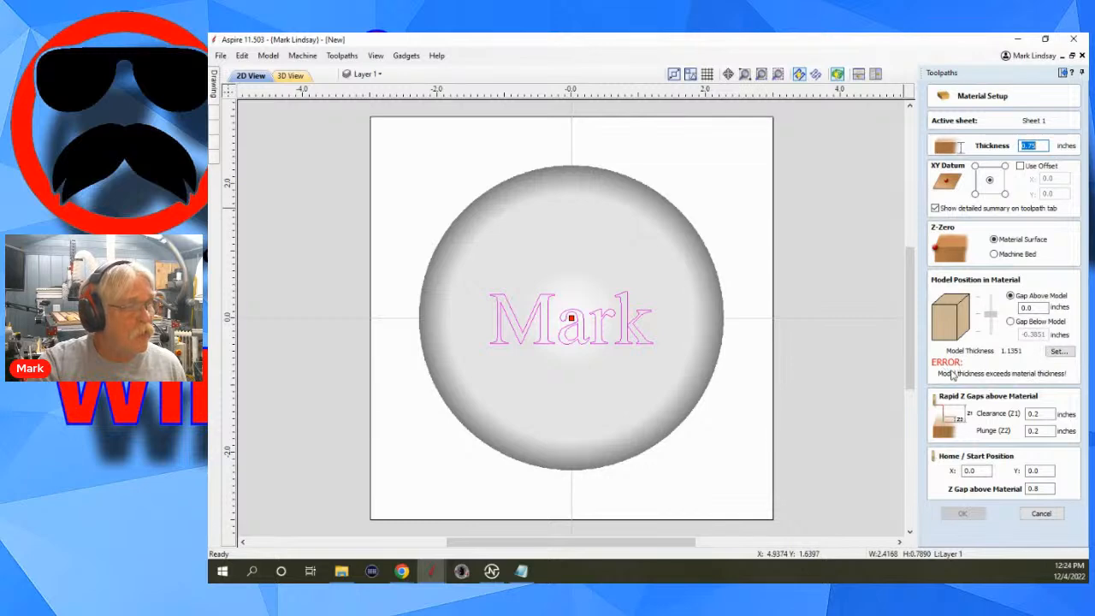
left_click(1058, 351)
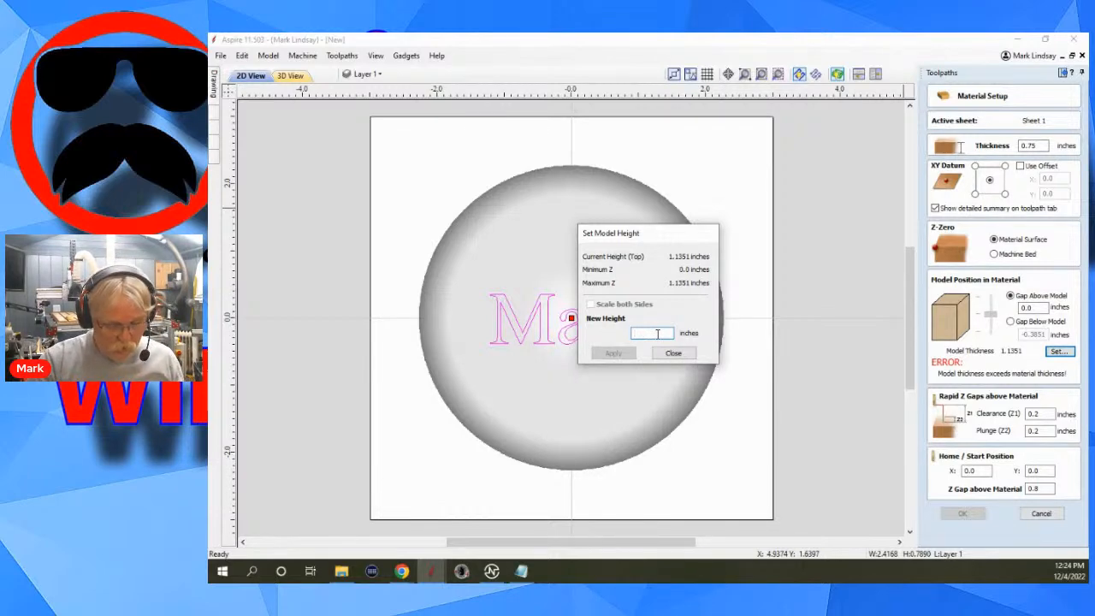
type(".5")
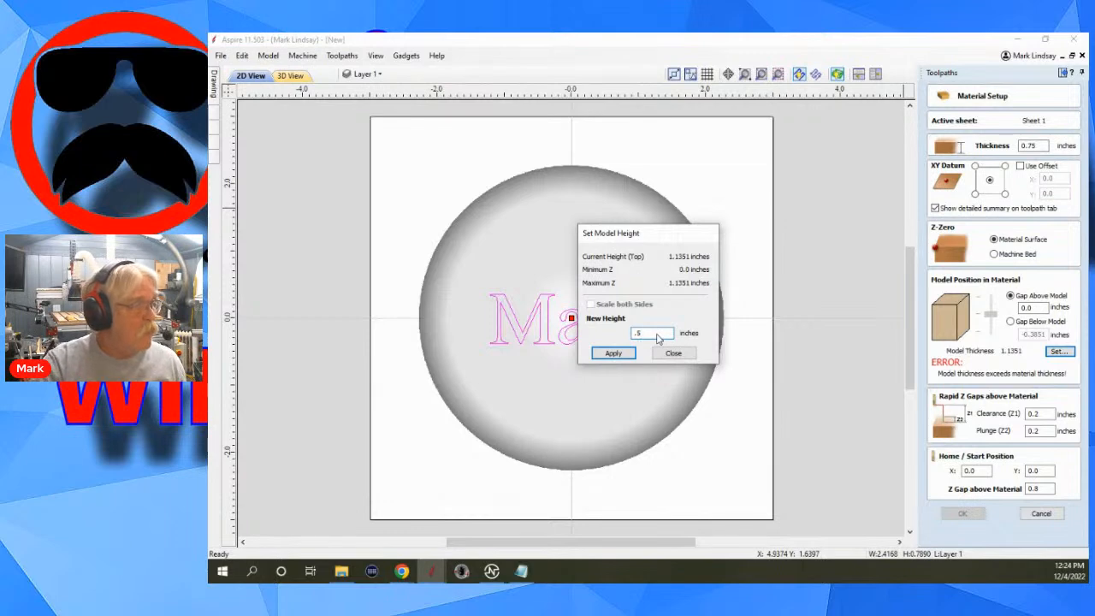
left_click(612, 353)
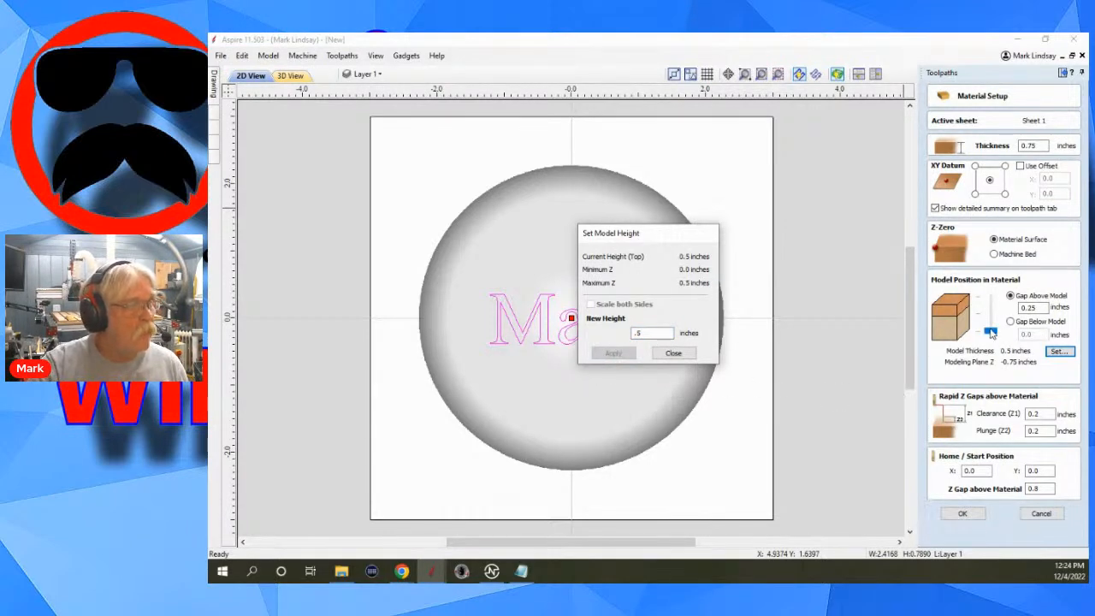
left_click(673, 353)
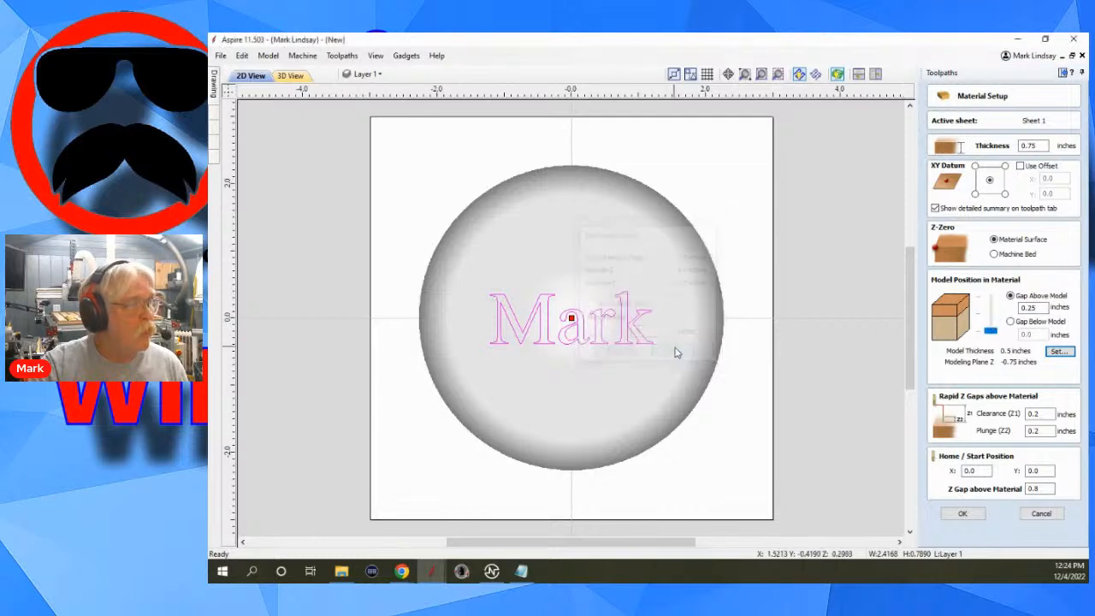
left_click_drag(990, 334, 990, 299)
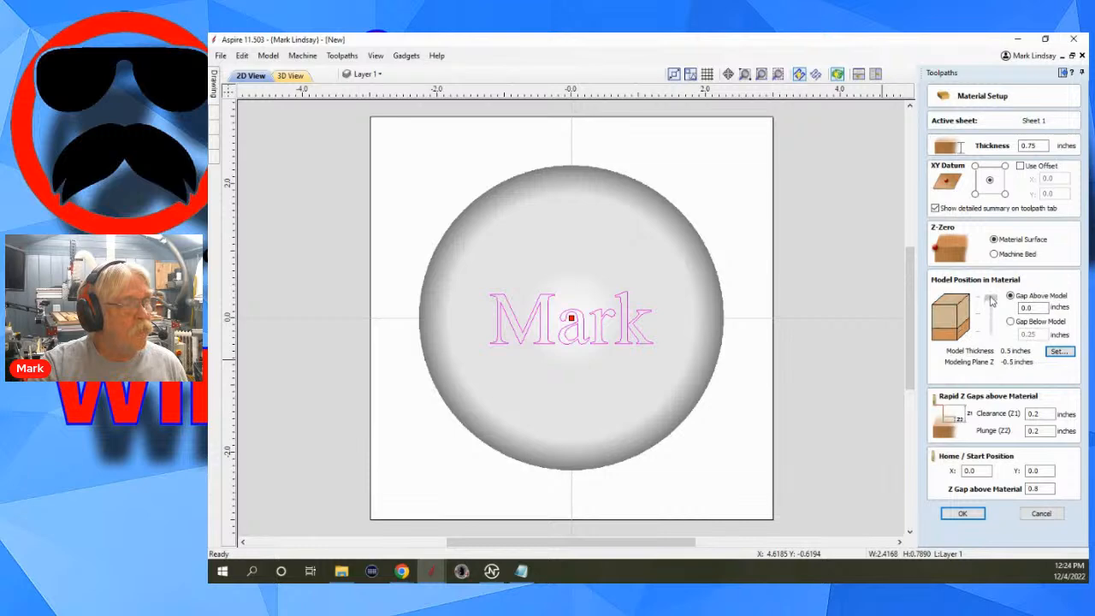
left_click(966, 513)
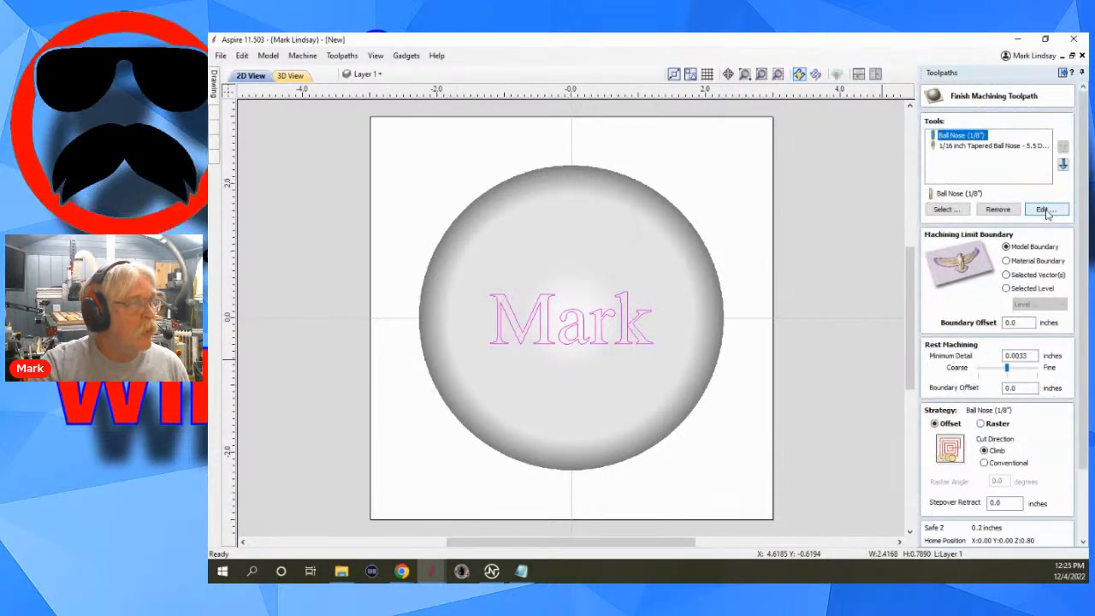
Replace the listed finish machining tools with the Ball Nose (1/2") and calculate the 3D finish toolpath within the model boundary.
left_click(972, 146)
left_click(997, 209)
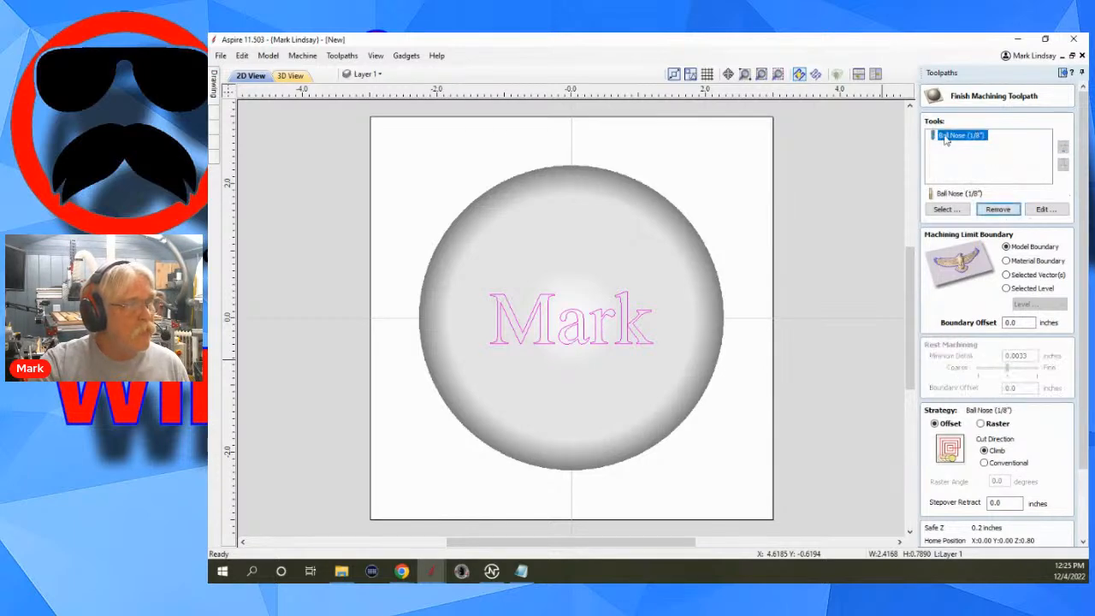
left_click(997, 209)
left_click(943, 209)
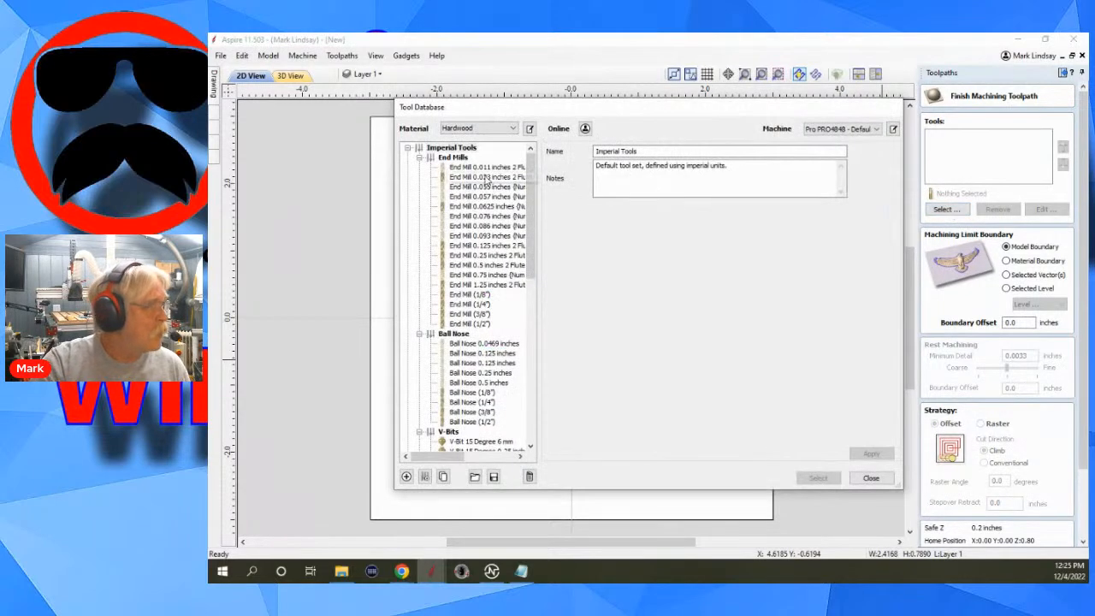
scroll(473, 338, "down", 1)
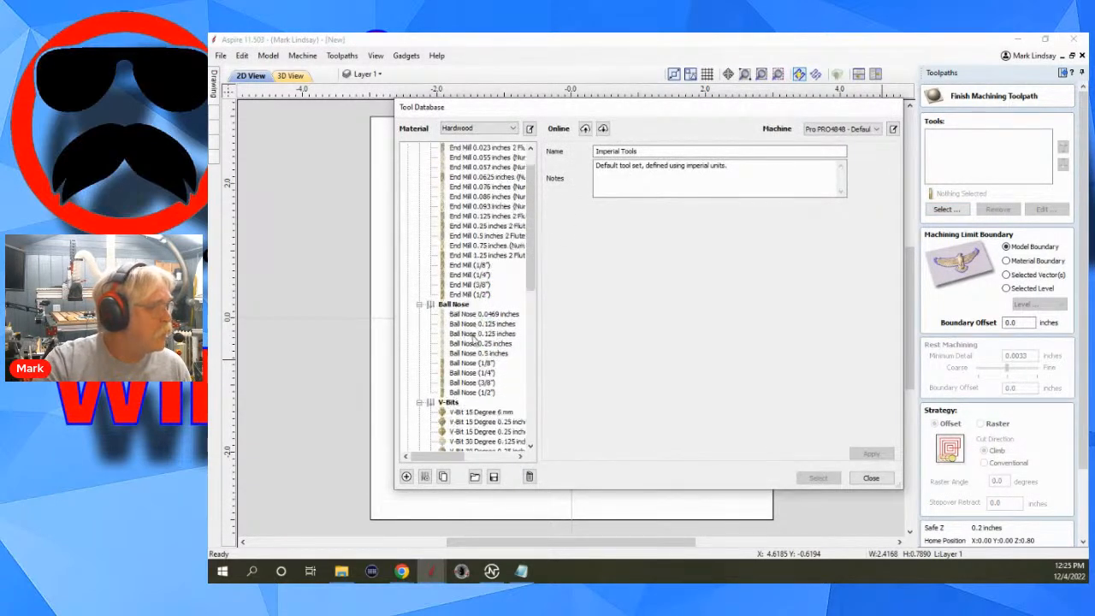
left_click(471, 393)
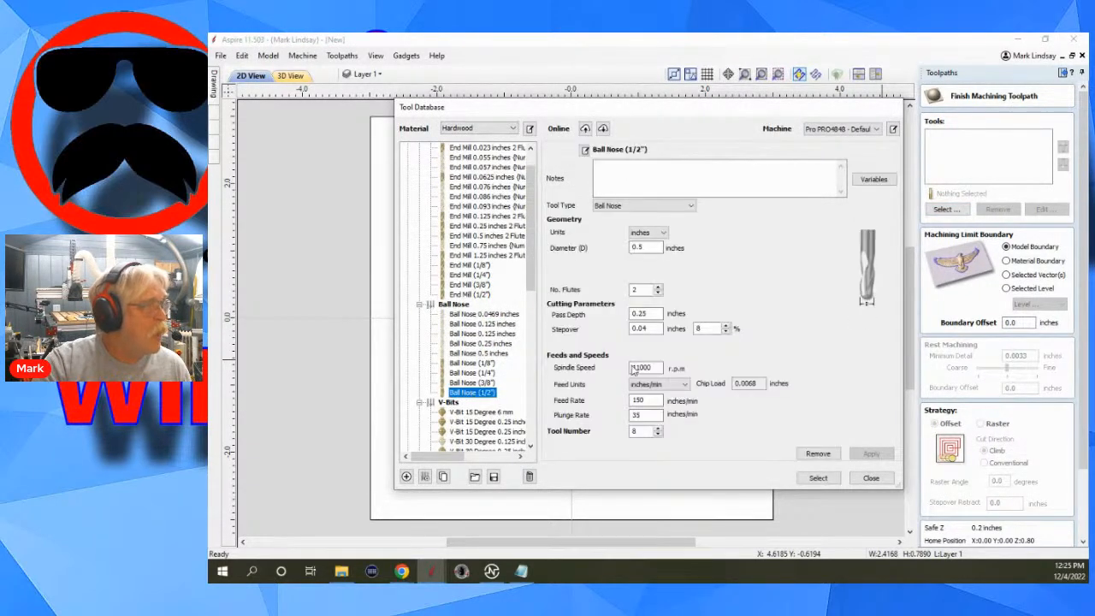
left_click(823, 476)
scroll(1000, 443, "down", 3)
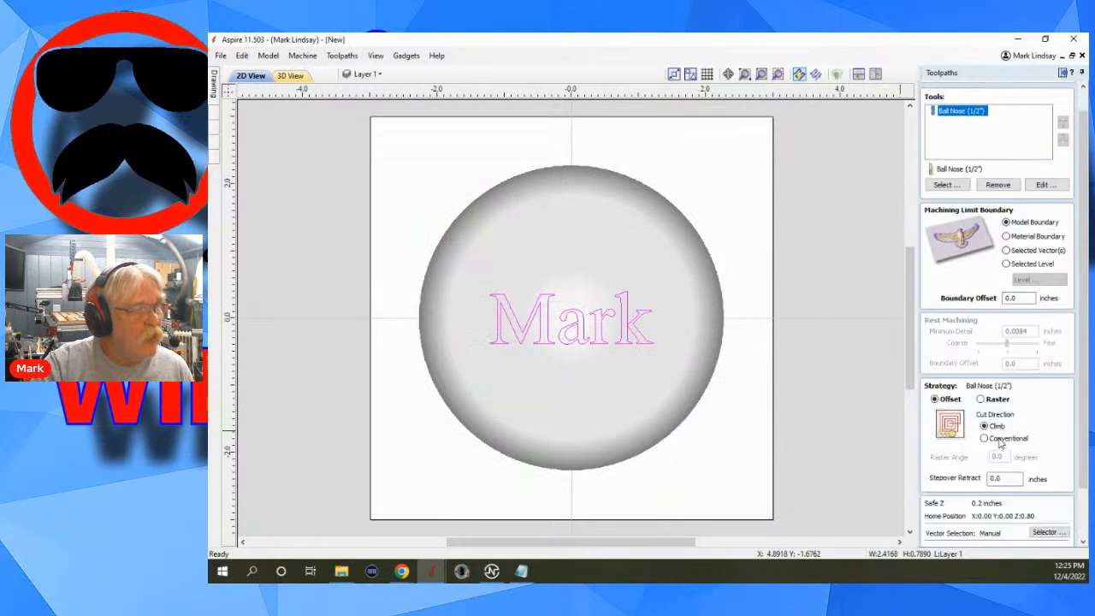
scroll(1000, 442, "down", 2)
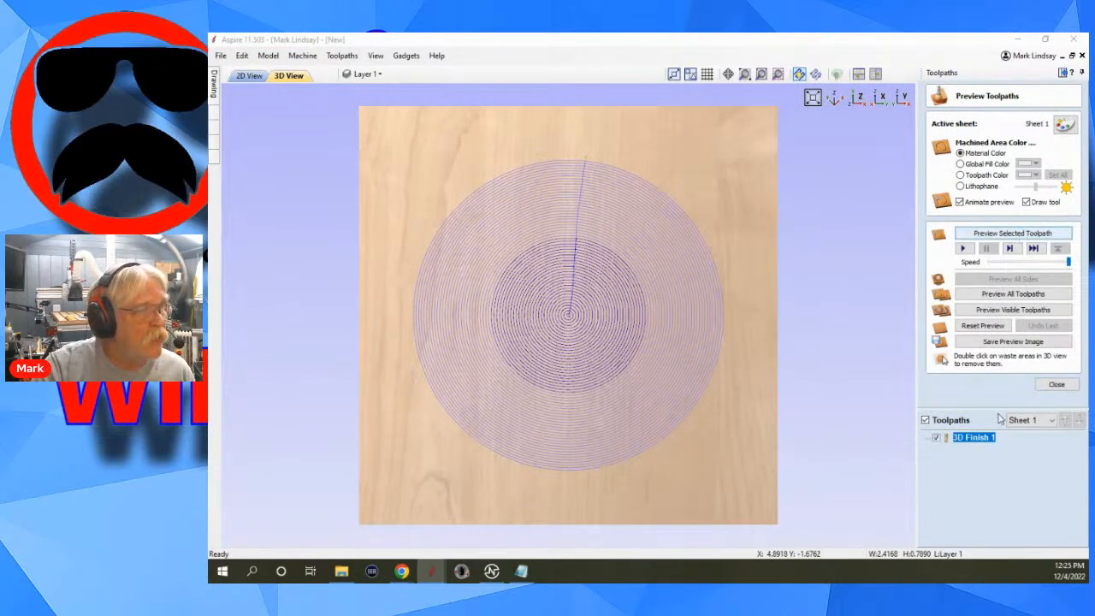
Simulate the 3D finish toolpath, view the carved dome from an angle, and return to the flat drawing.
left_click(1026, 233)
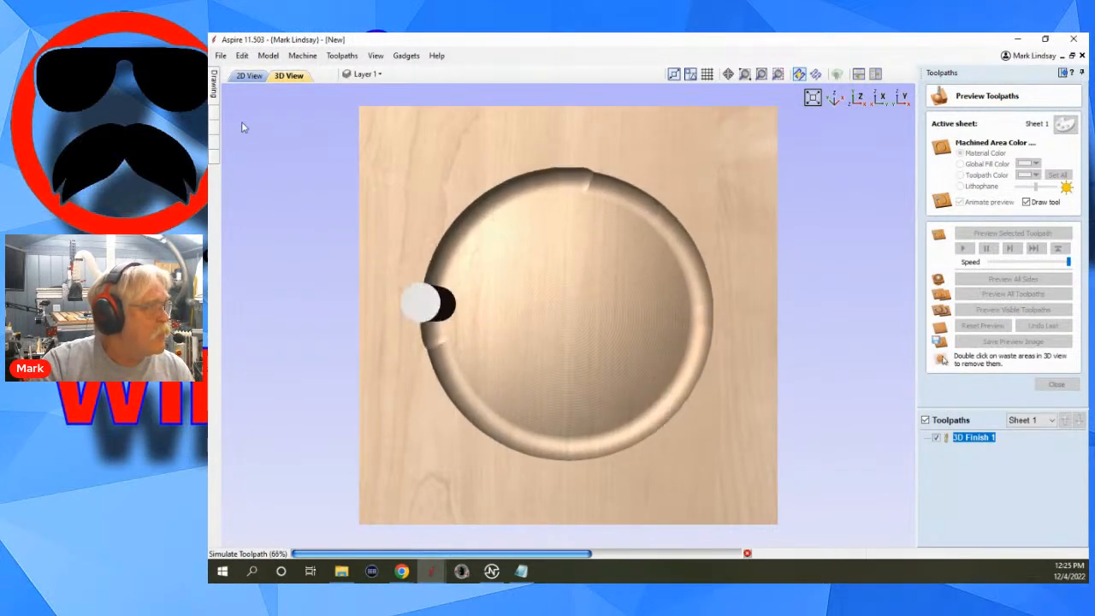
left_click_drag(431, 496, 493, 400)
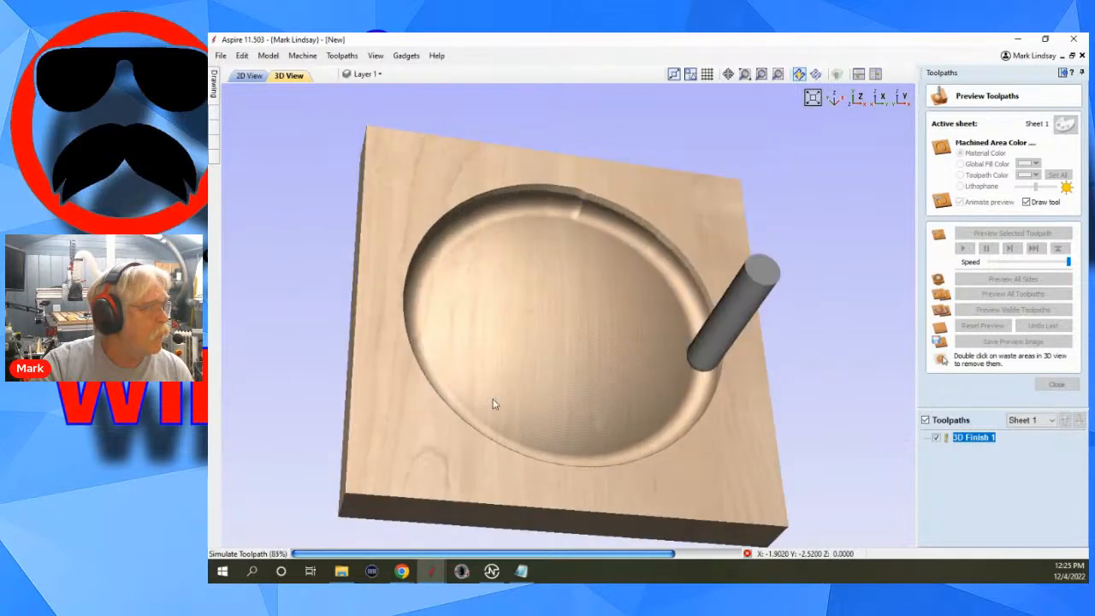
left_click(249, 76)
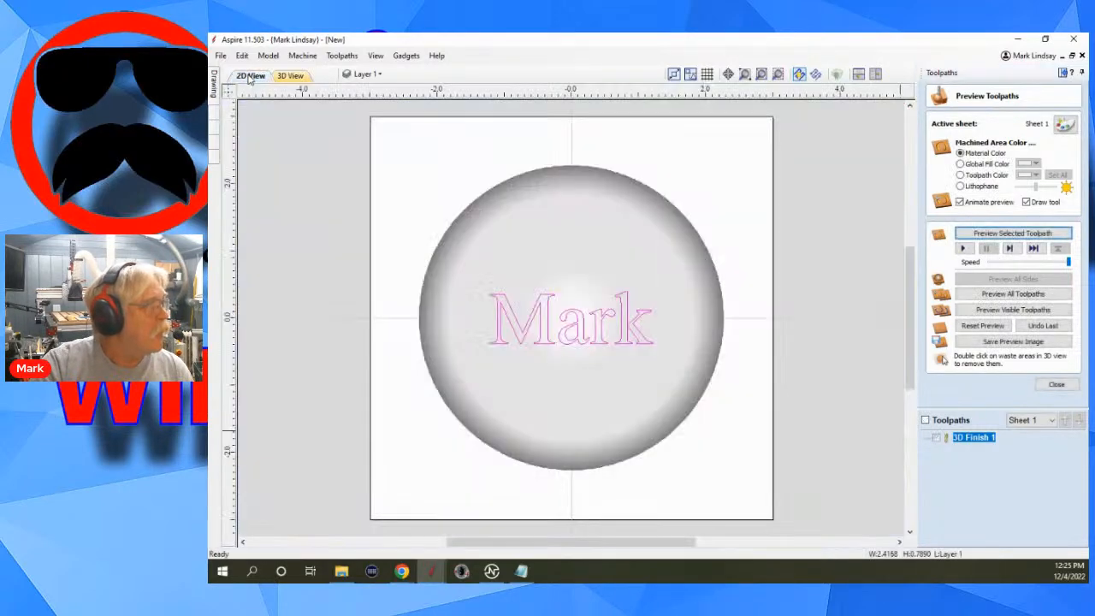
left_click(1056, 384)
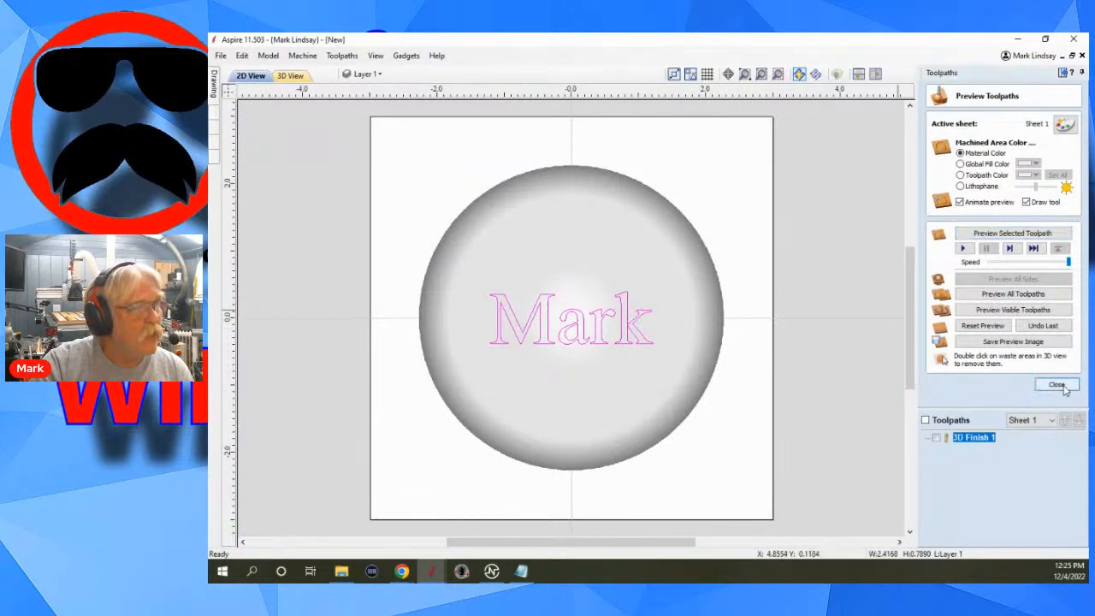
Create a V-carve toolpath for the name text with the V-Bit 90 Degree 0.5625 inches, project it onto the 3D model, and calculate it.
left_click(939, 180)
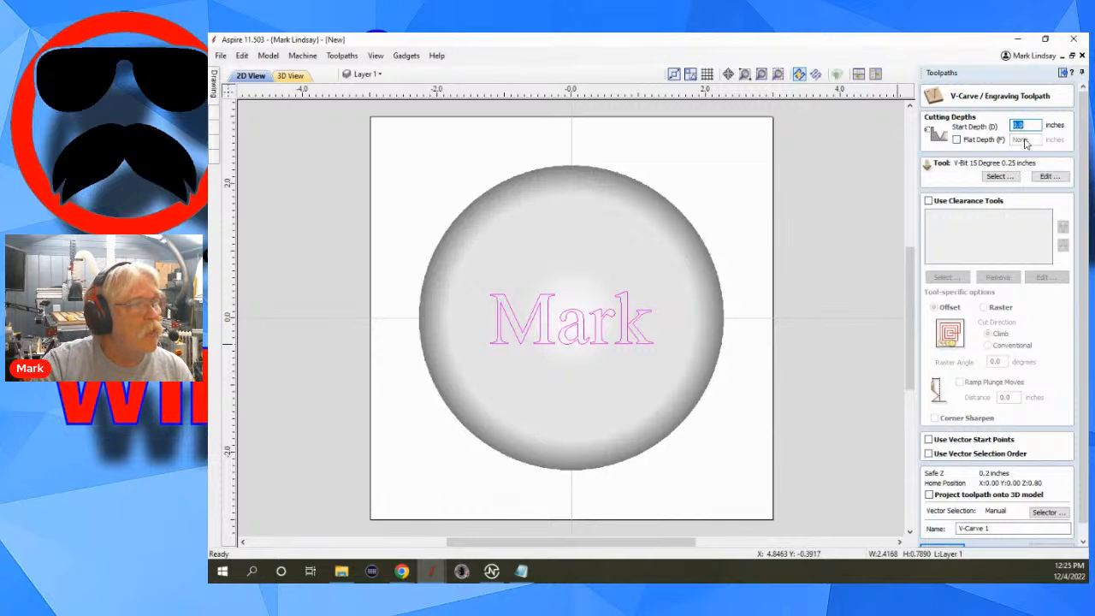
left_click(999, 176)
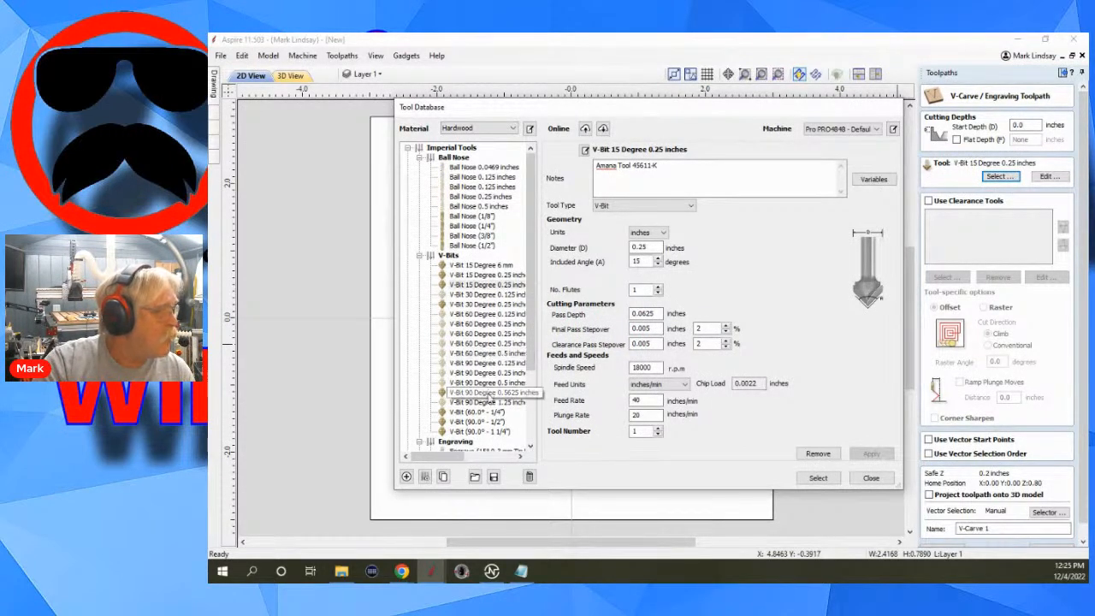
left_click(488, 393)
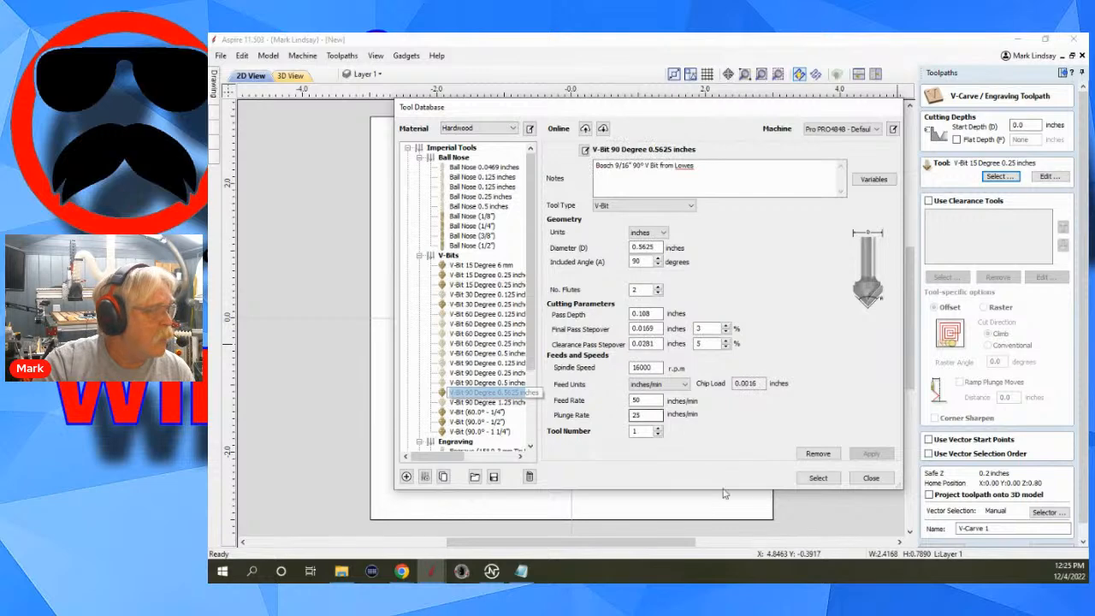
left_click(817, 479)
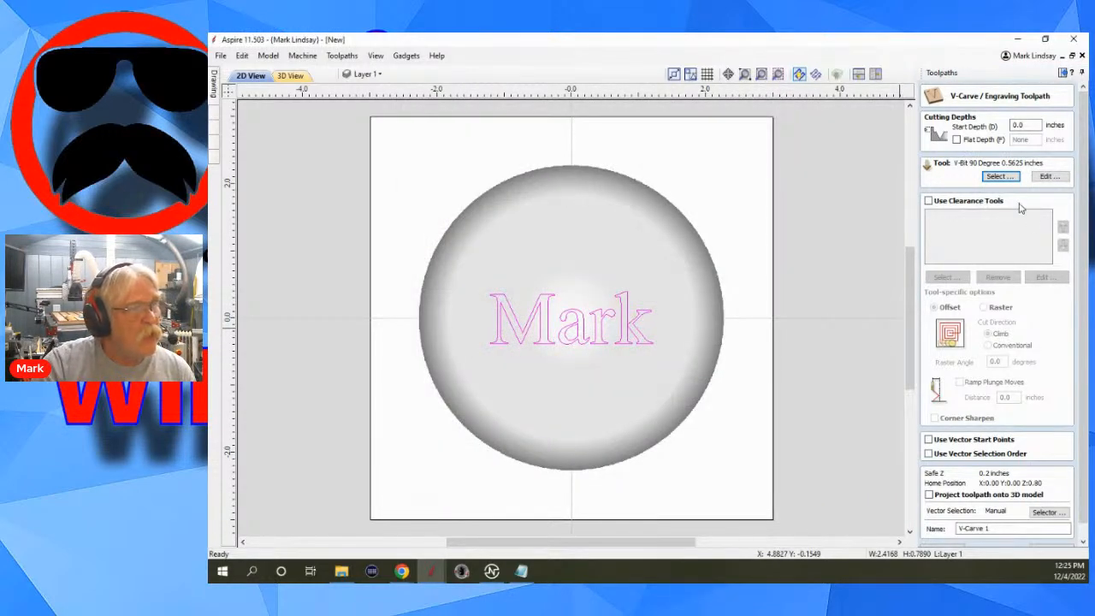
scroll(1017, 239, "down", 2)
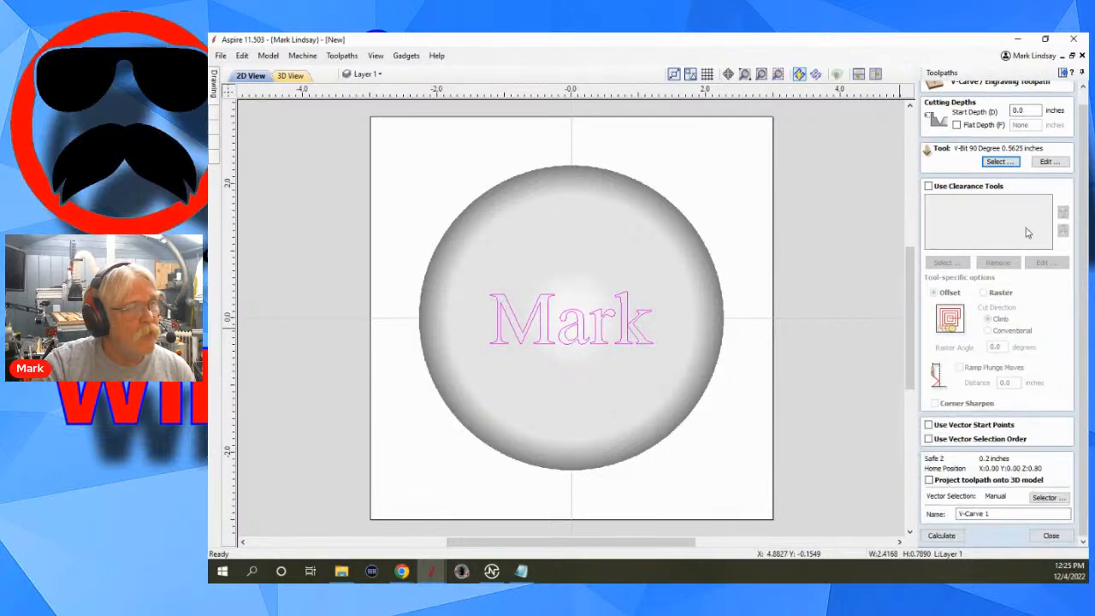
left_click(929, 481)
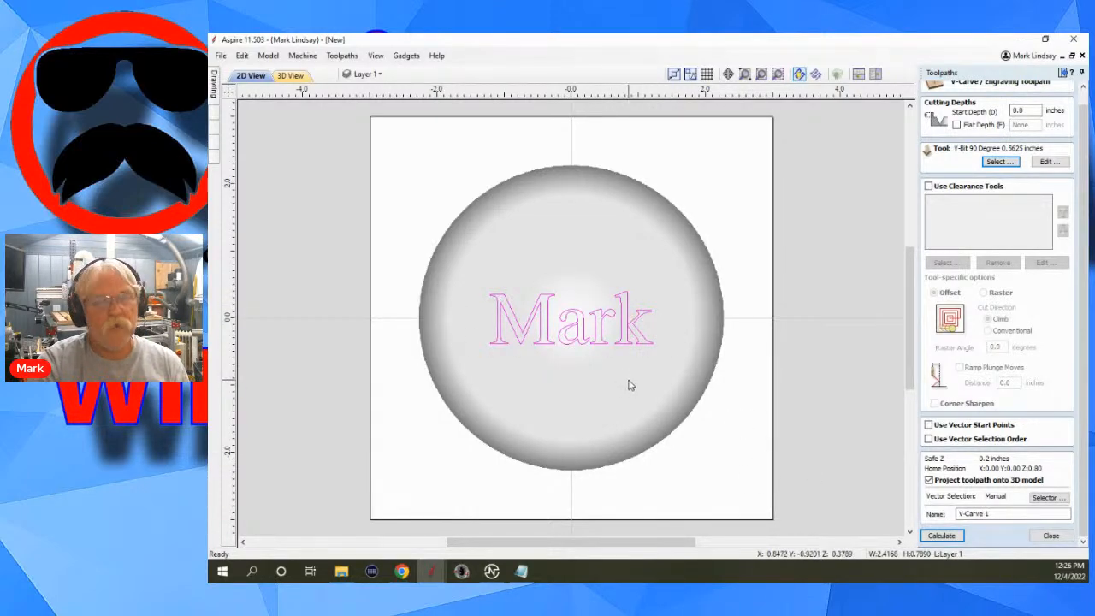
left_click(945, 537)
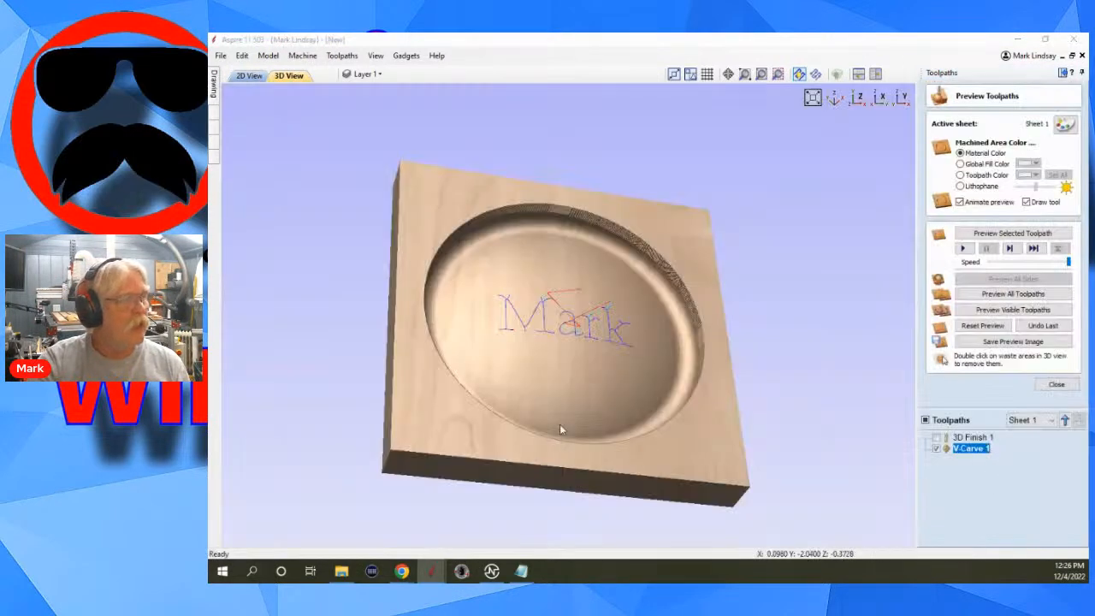
Simulate the V-carve toolpath on the machined dome and inspect the carved name from several angles.
scroll(559, 423, "up", 2)
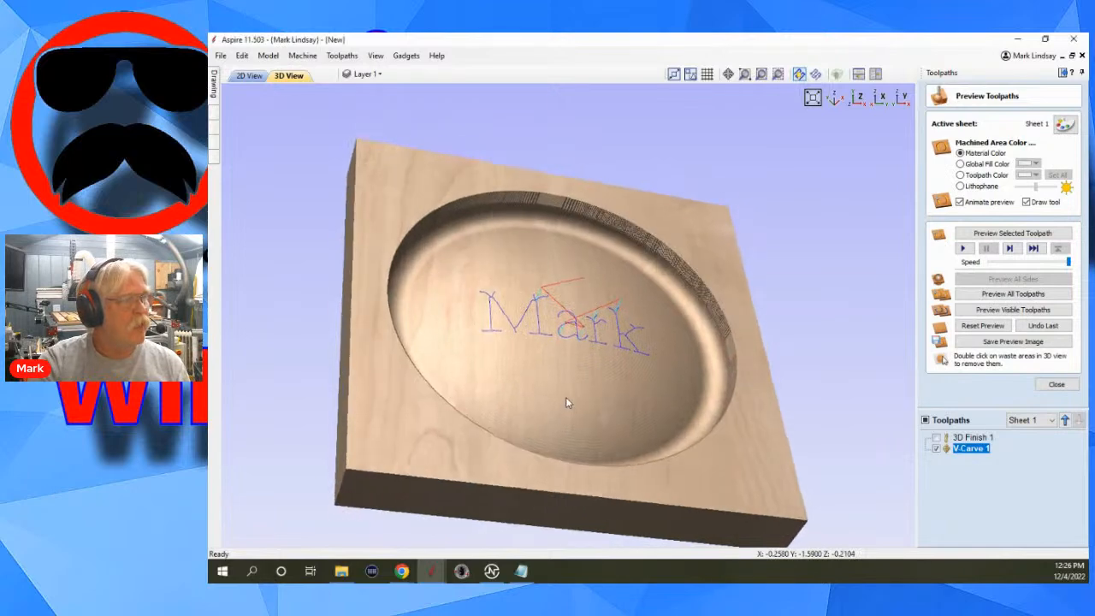
left_click_drag(565, 398, 589, 310)
scroll(616, 368, "up", 5)
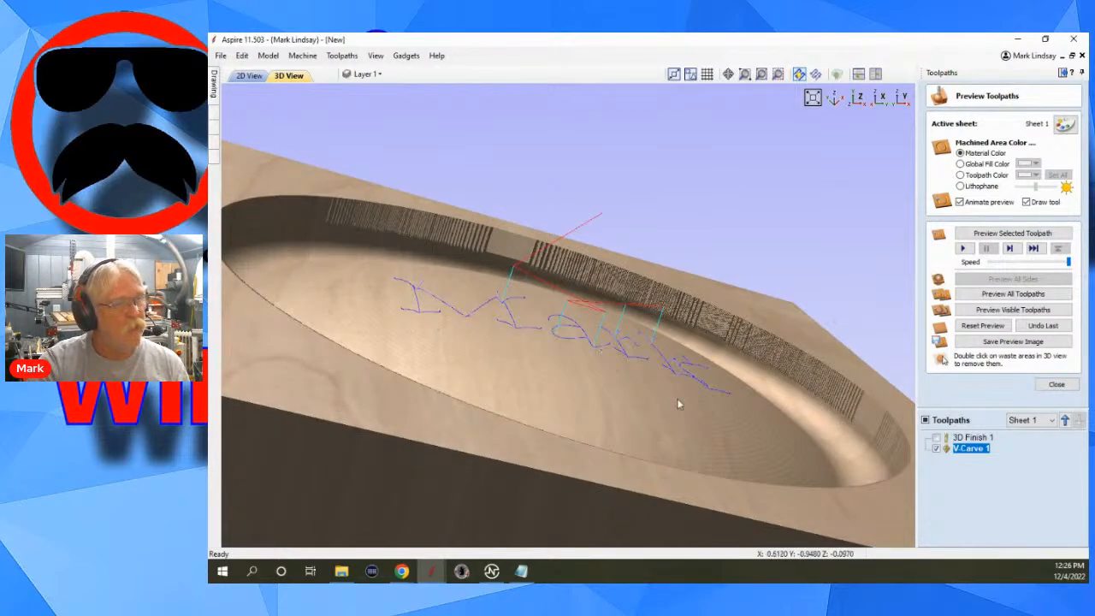
left_click_drag(631, 378, 600, 437)
scroll(621, 411, "down", 2)
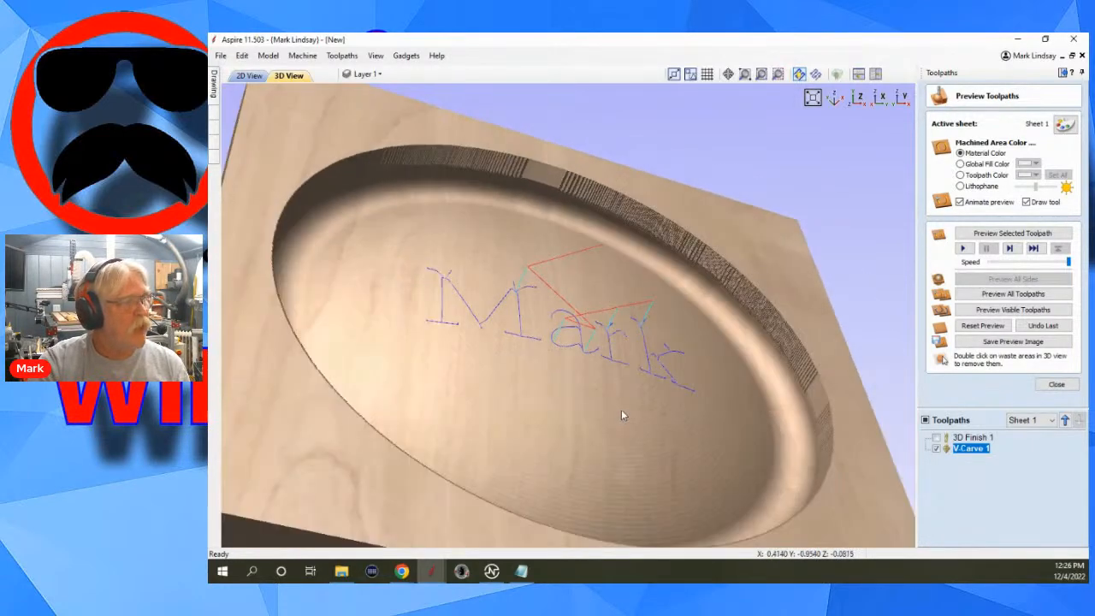
left_click(1012, 233)
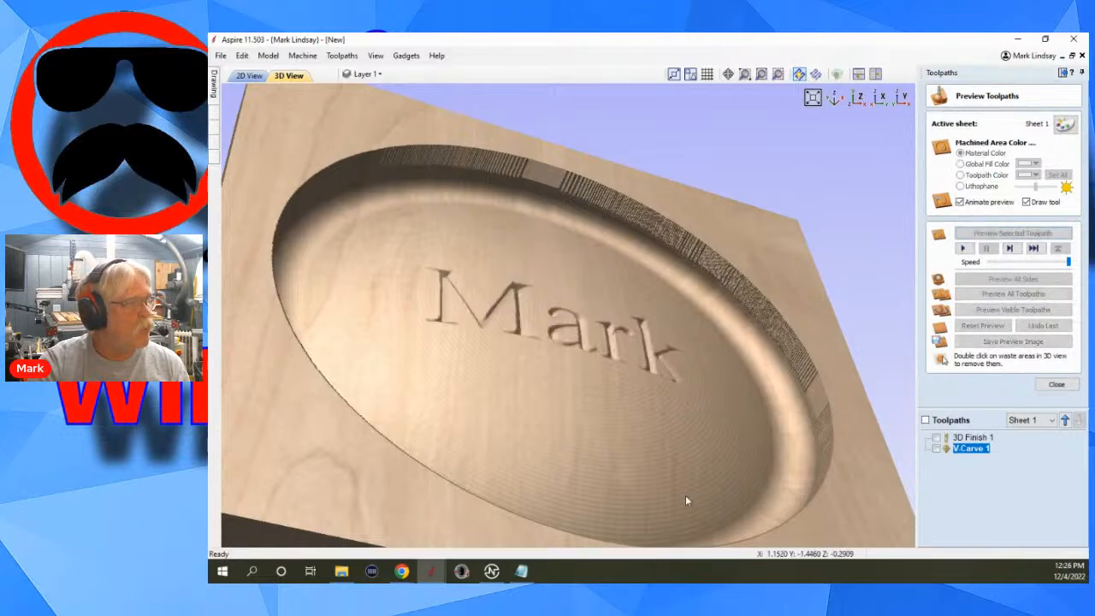
left_click_drag(521, 411, 538, 511)
scroll(570, 353, "up", 3)
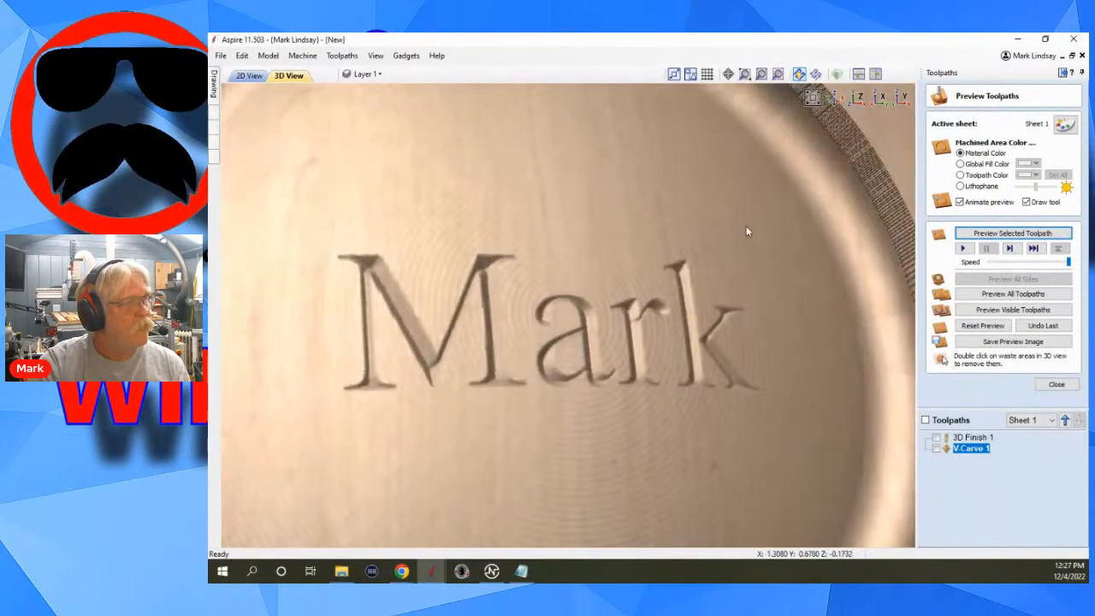
left_click_drag(748, 231, 608, 261)
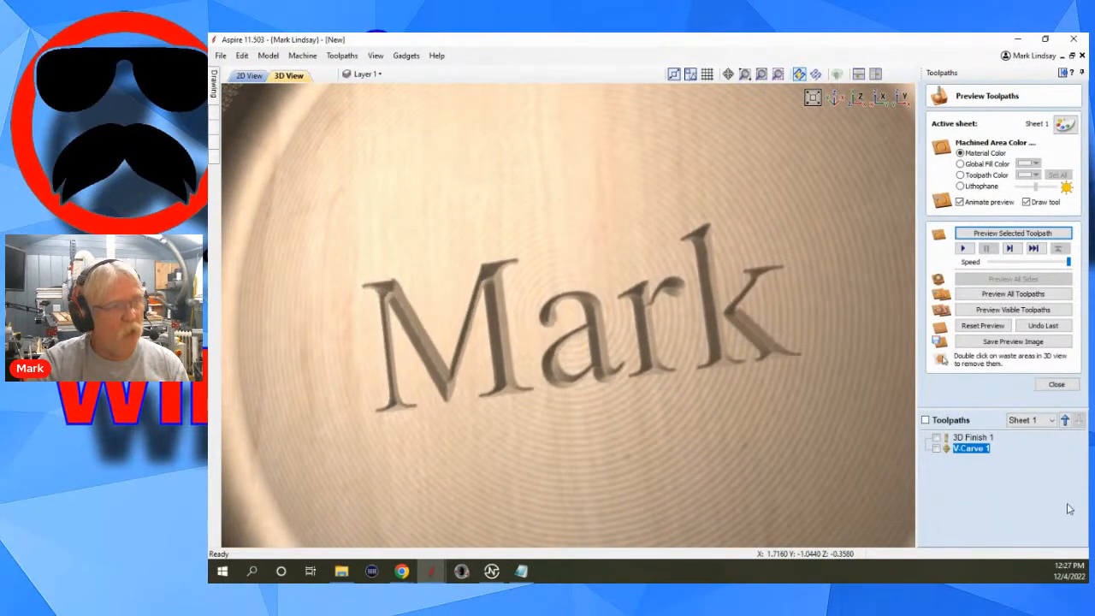
Open the V-carve toolpath's settings, review them down to the 3D model projection option, and close them without recalculating.
double_click(969, 451)
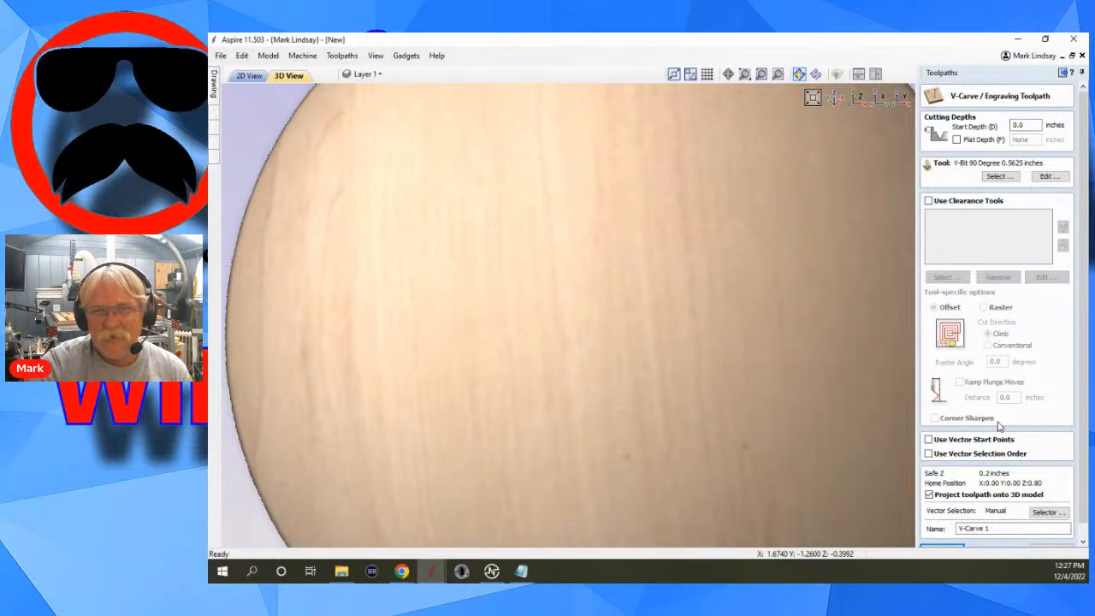
scroll(1000, 473, "down", 1)
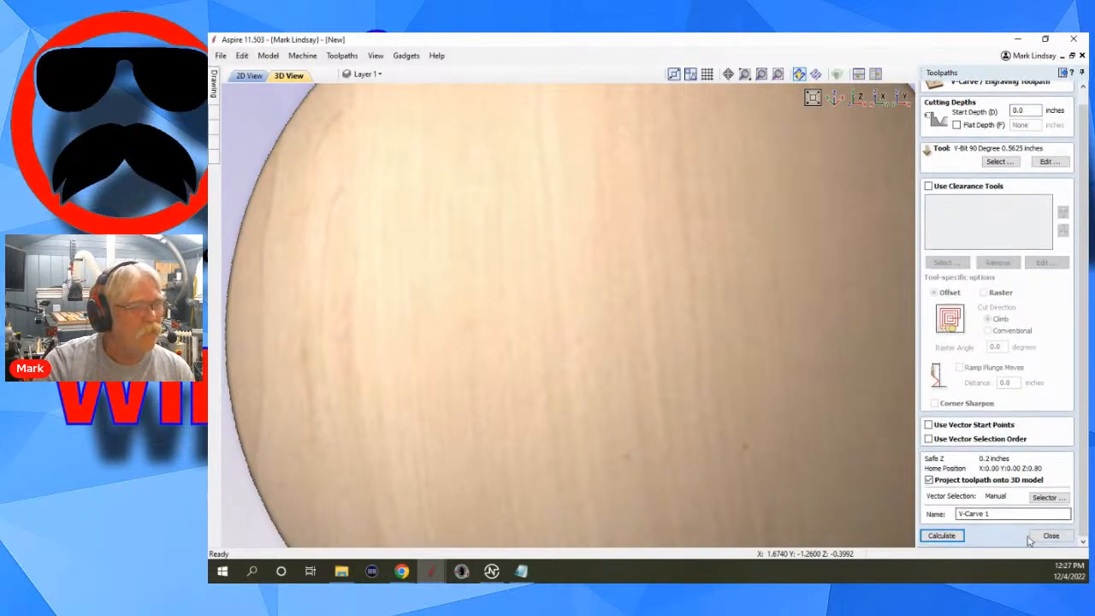
left_click(1051, 536)
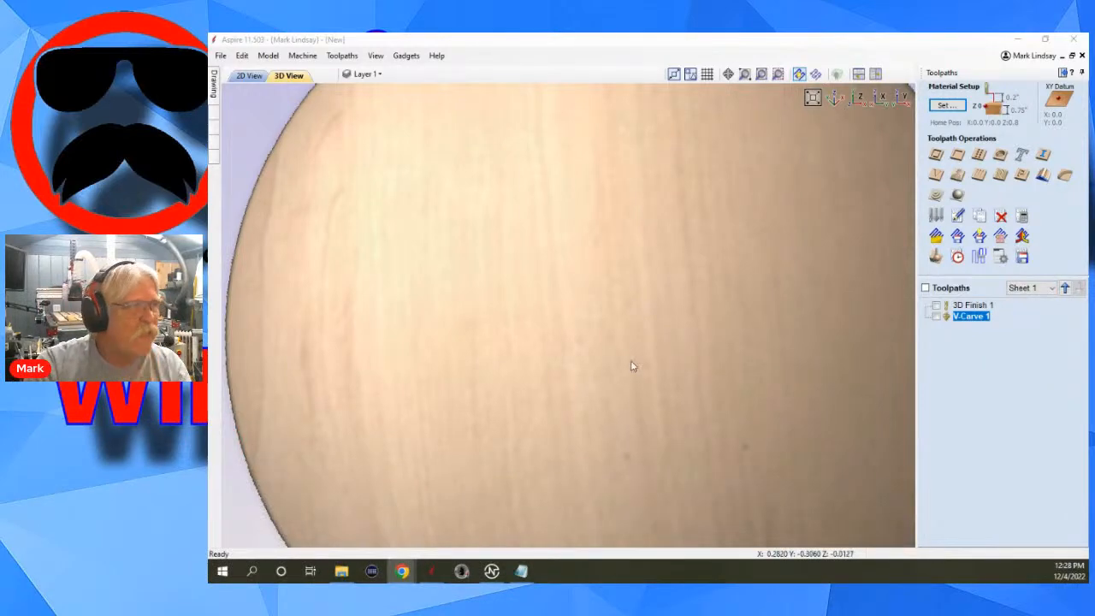
Show the V-carve toolpath on the 3D dome and examine its plunges, cutting moves and rapid moves between the letters.
scroll(695, 343, "down", 5)
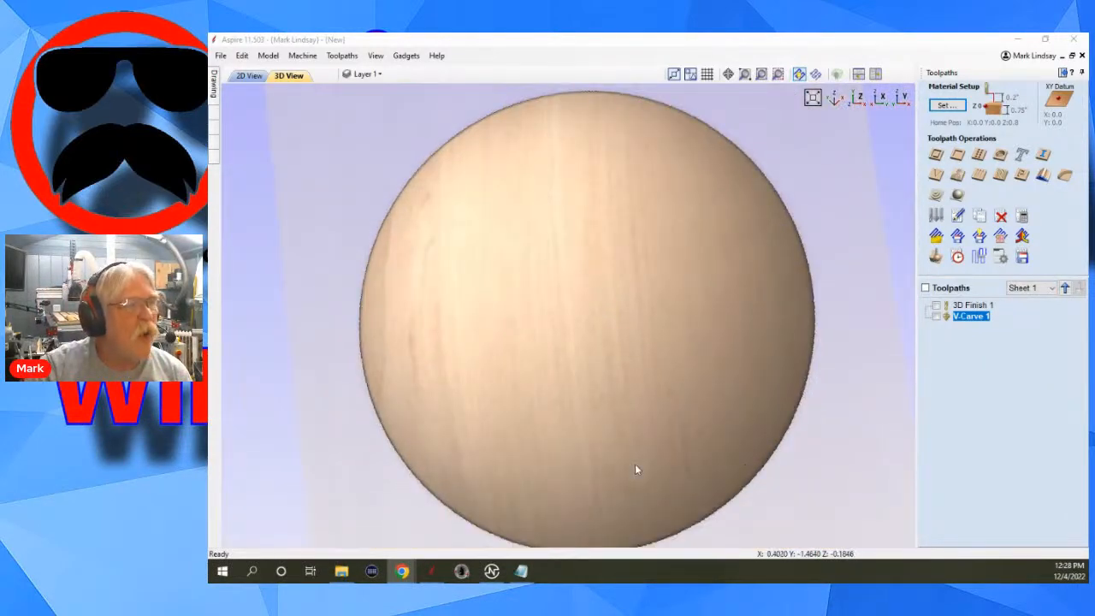
left_click_drag(635, 467, 645, 365)
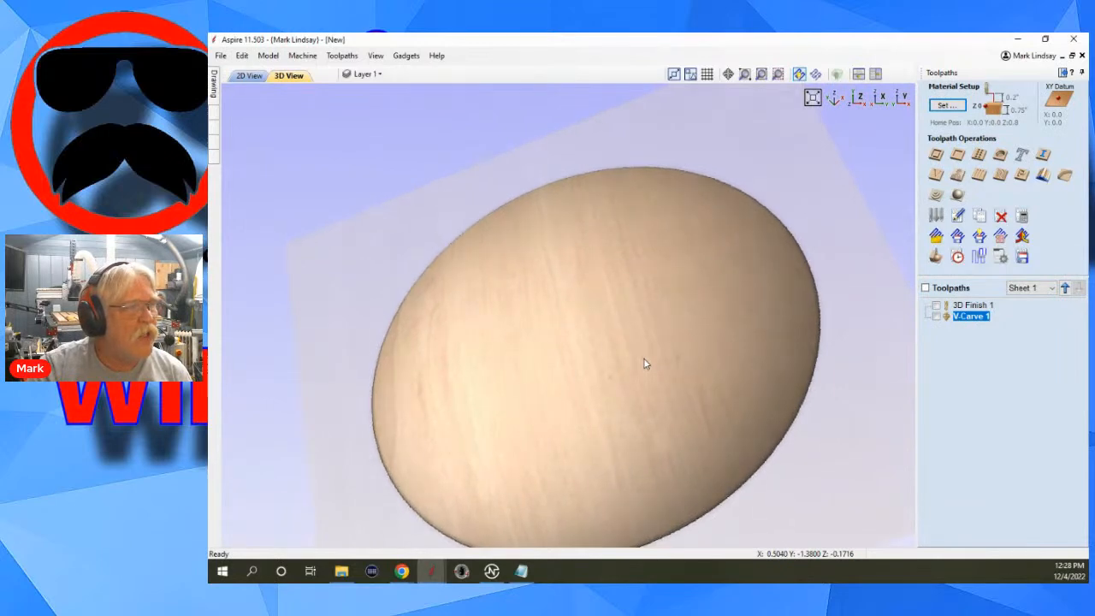
left_click(937, 318)
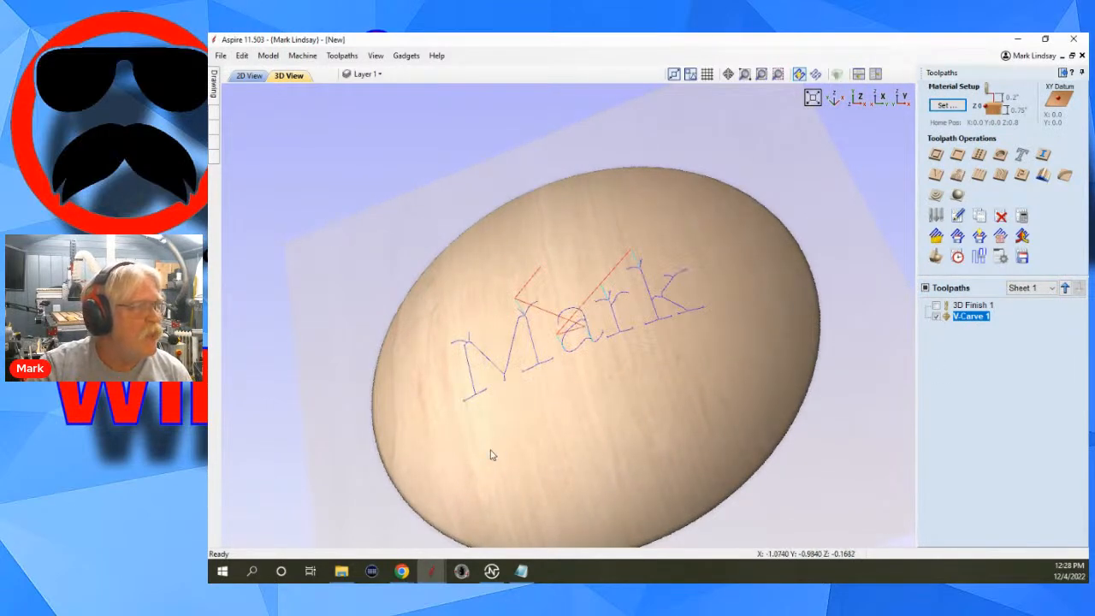
left_click_drag(491, 454, 479, 369)
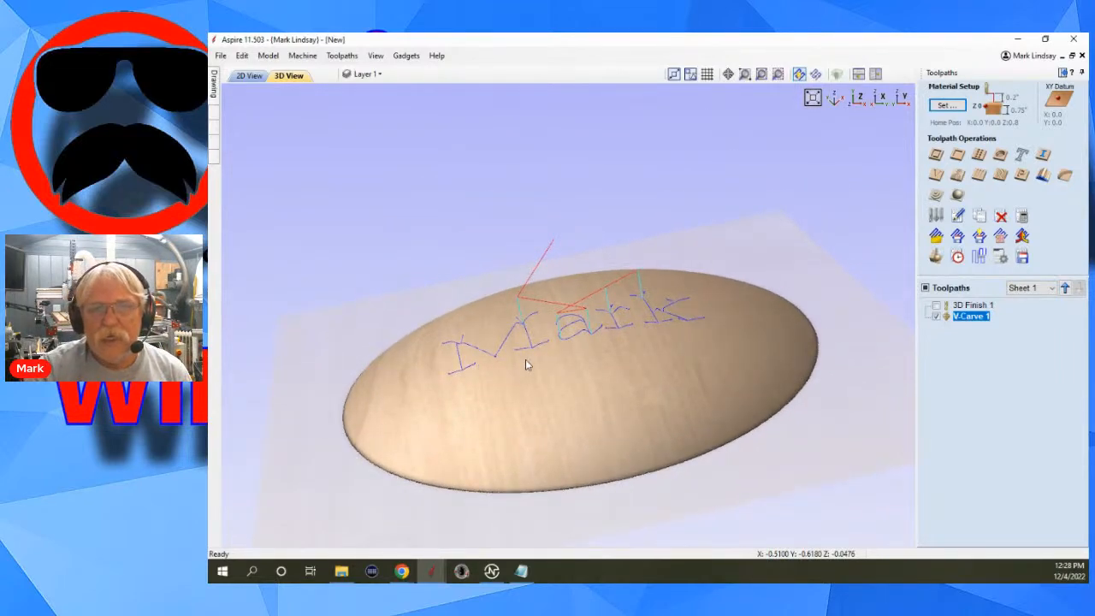
left_click_drag(569, 373, 579, 431)
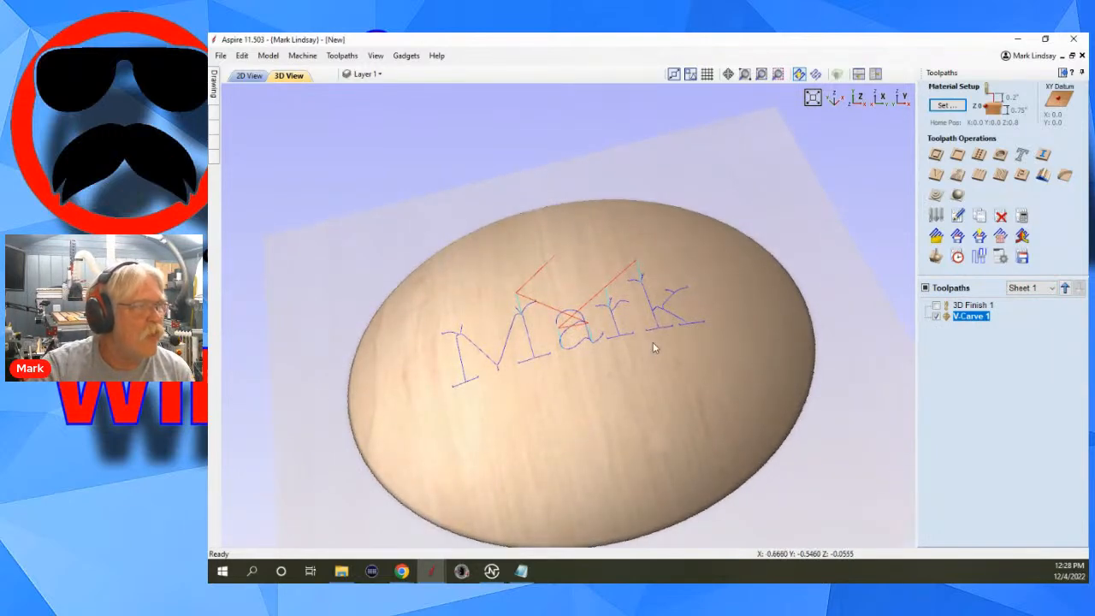
scroll(614, 271, "up", 3)
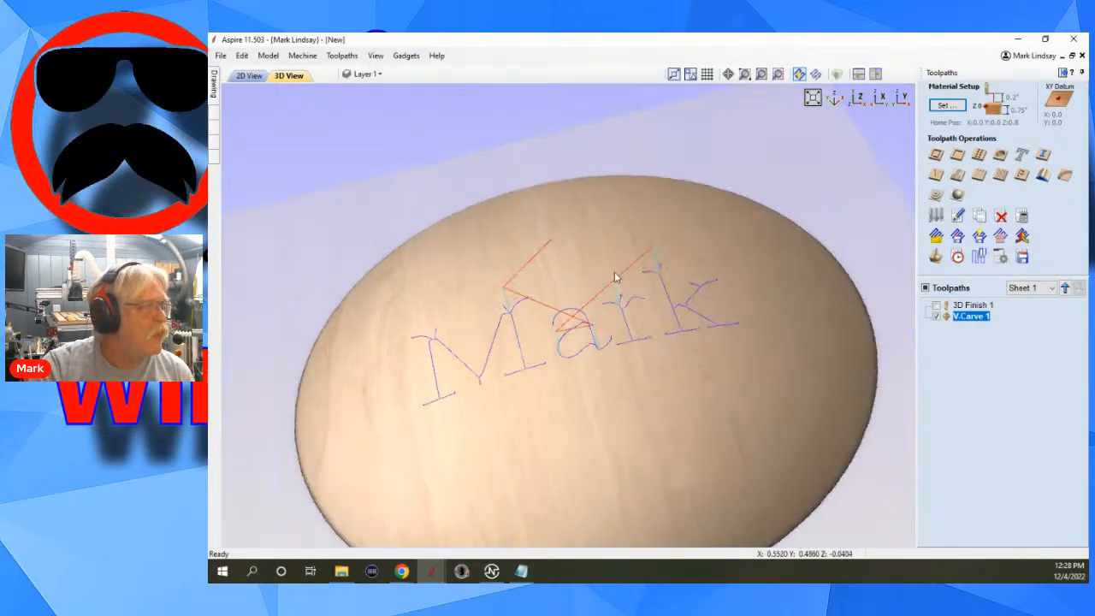
scroll(612, 268, "up", 2)
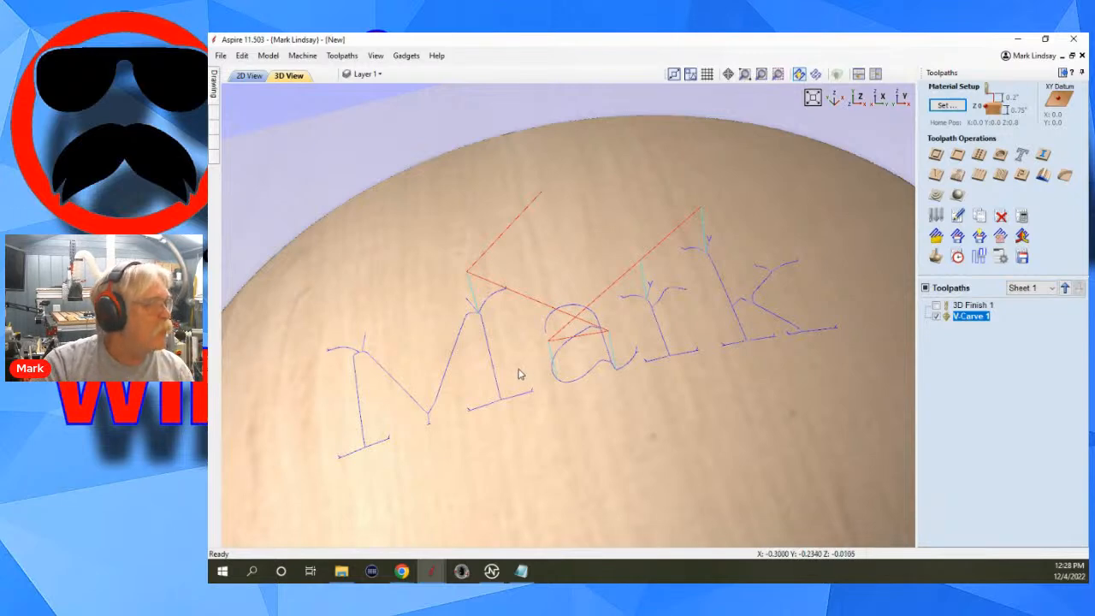
scroll(522, 367, "up", 2)
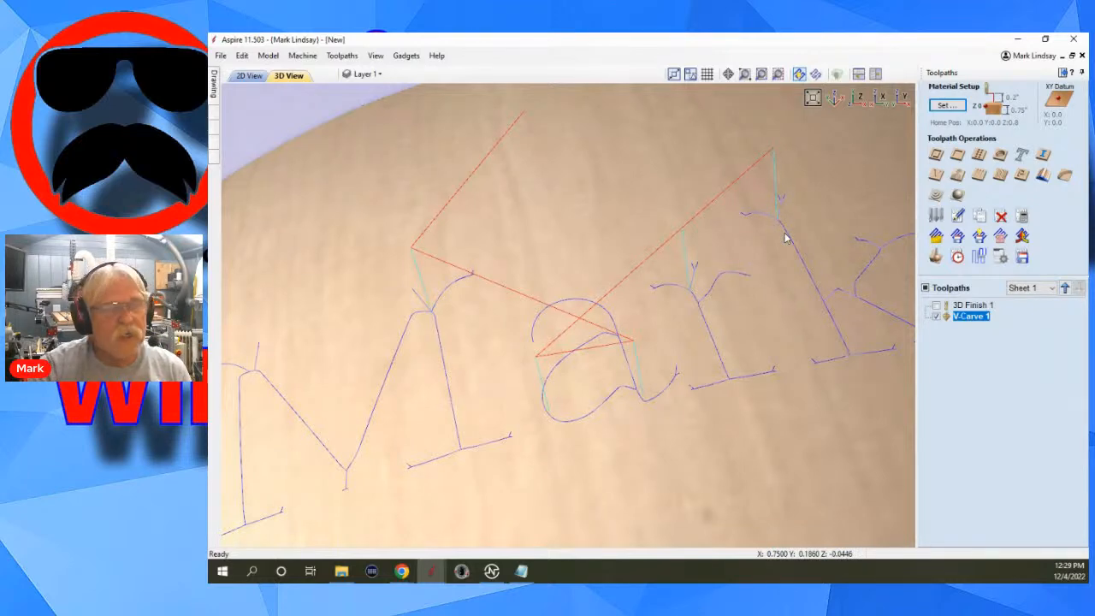
scroll(785, 239, "down", 4)
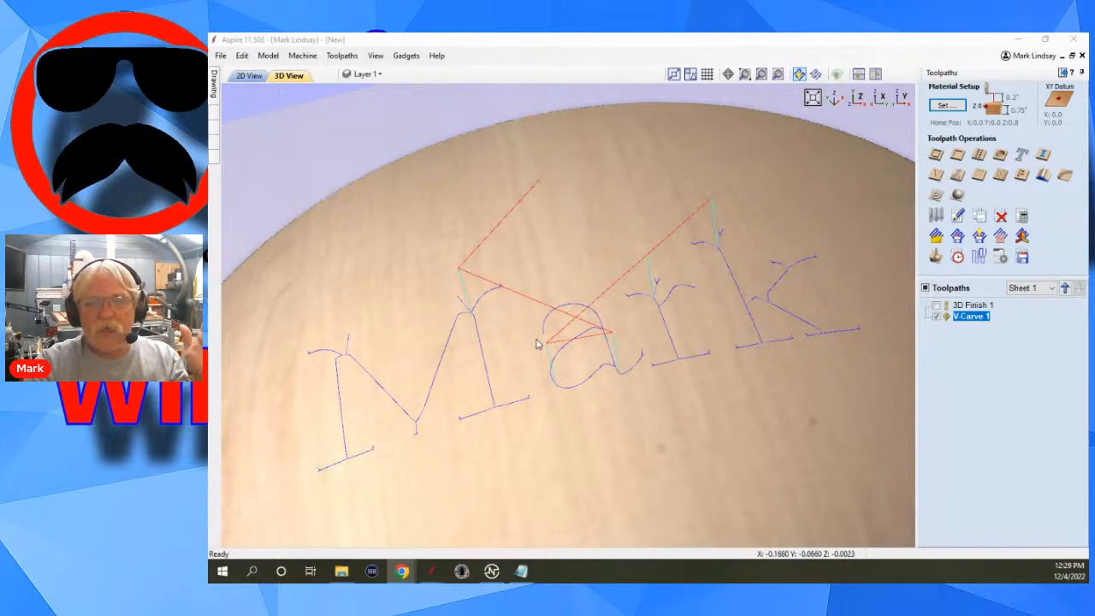
scroll(539, 344, "down", 3)
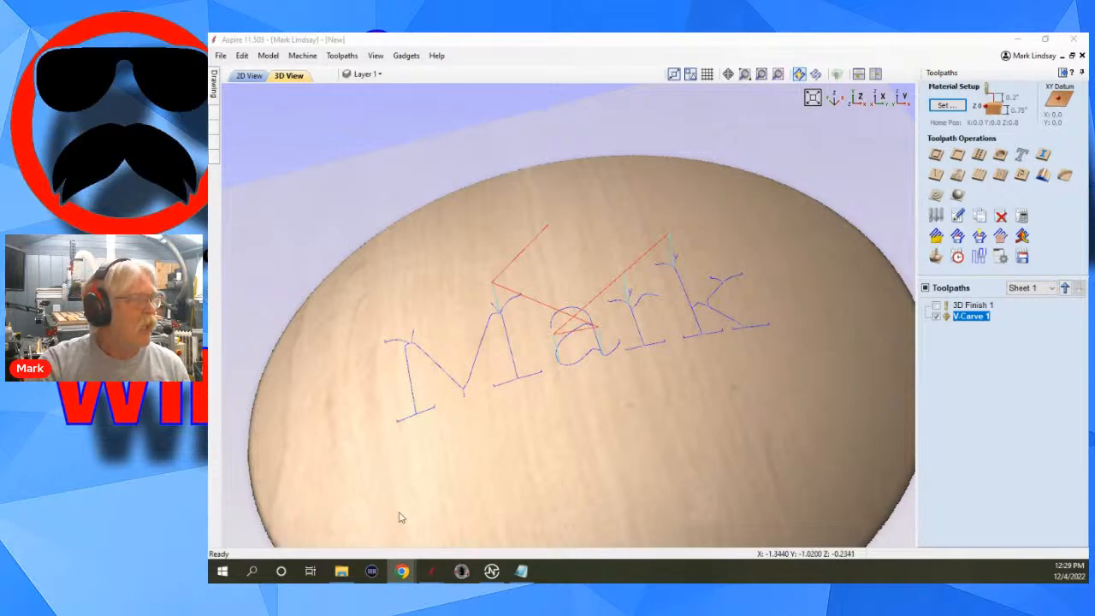
scroll(621, 386, "down", 1)
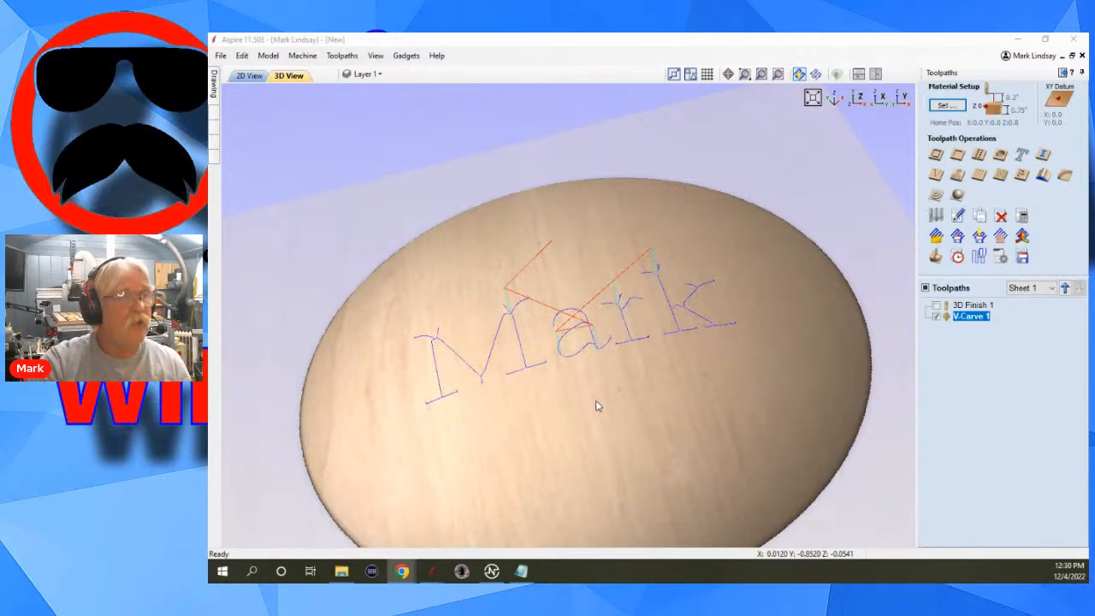
Check the V-carve toolpath's estimated machining time in the toolpaths summary and review its settings.
left_click(958, 257)
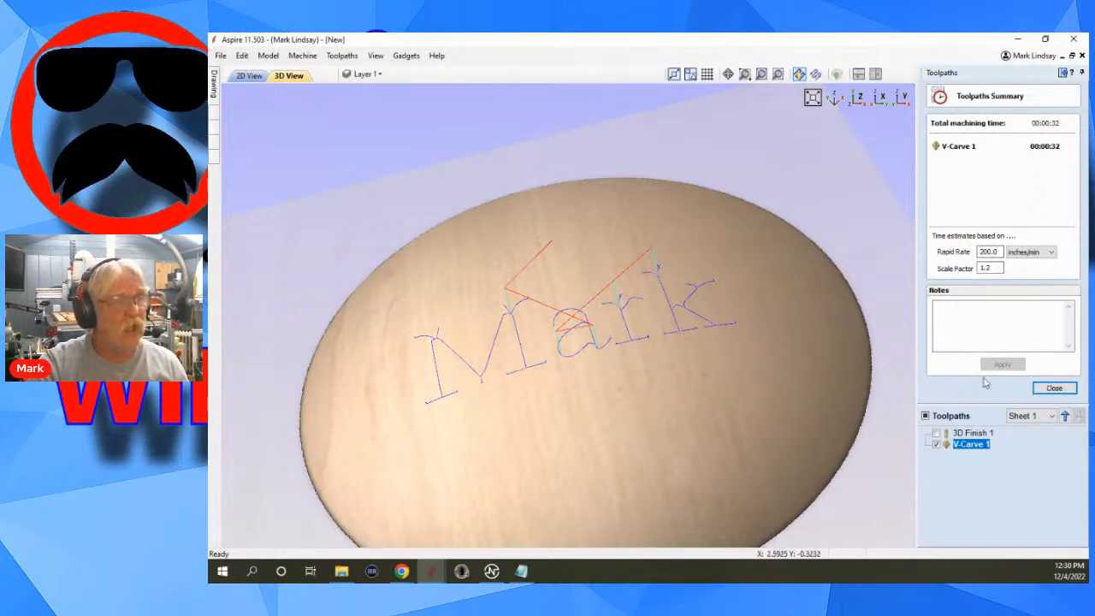
left_click(1054, 387)
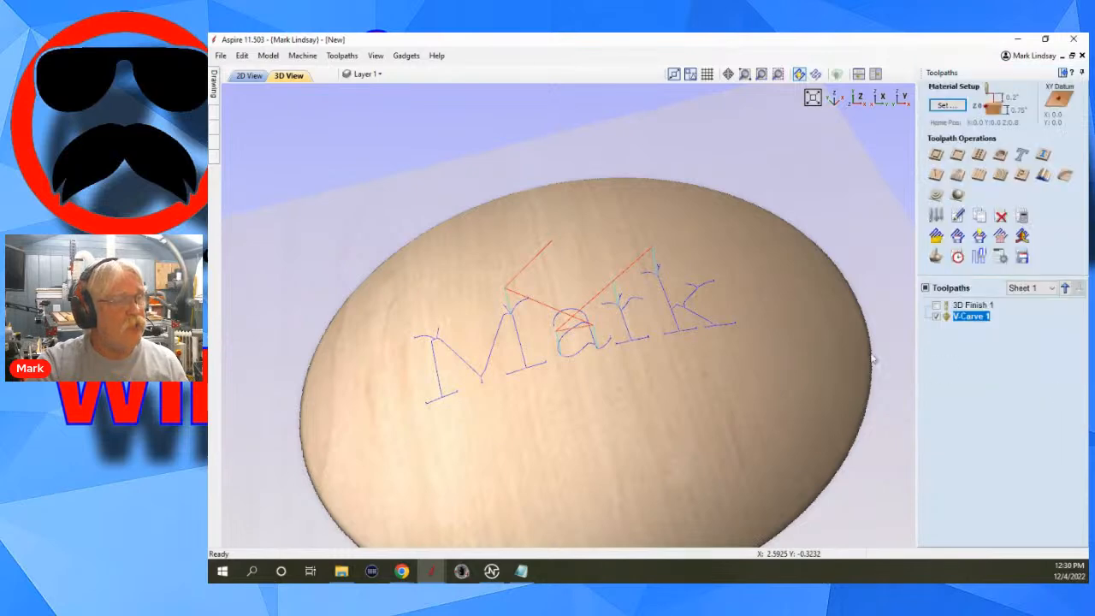
double_click(975, 317)
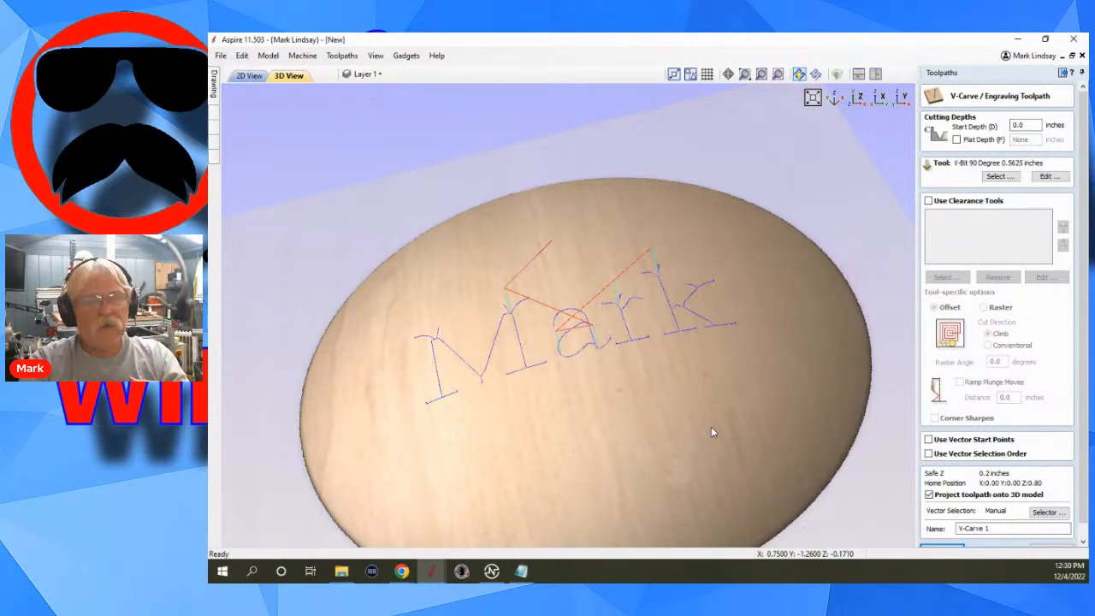
left_click(1042, 549)
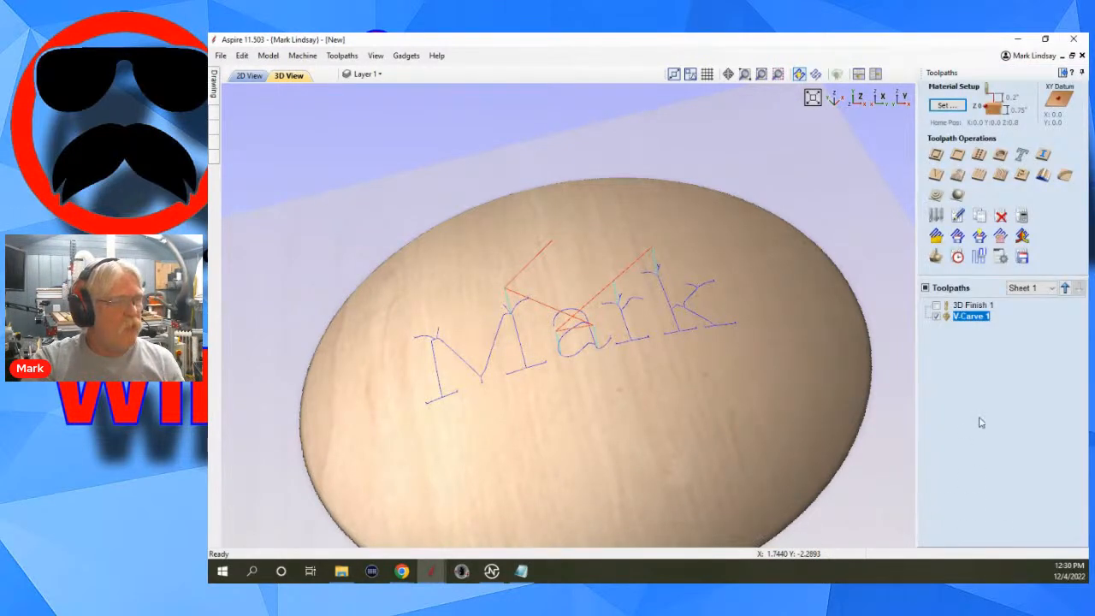
left_click(957, 257)
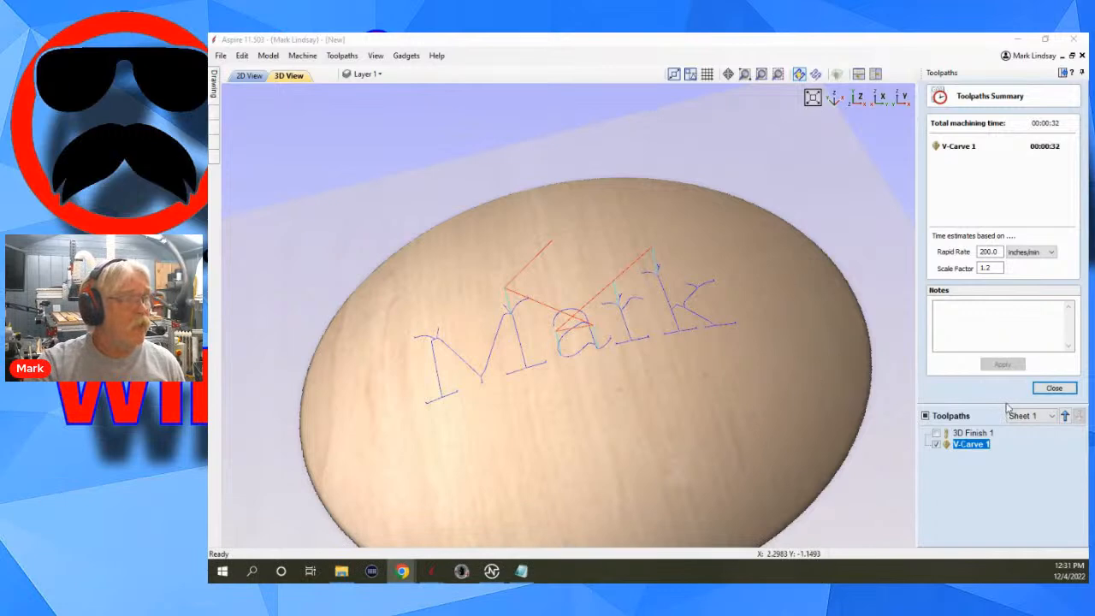
left_click(1054, 389)
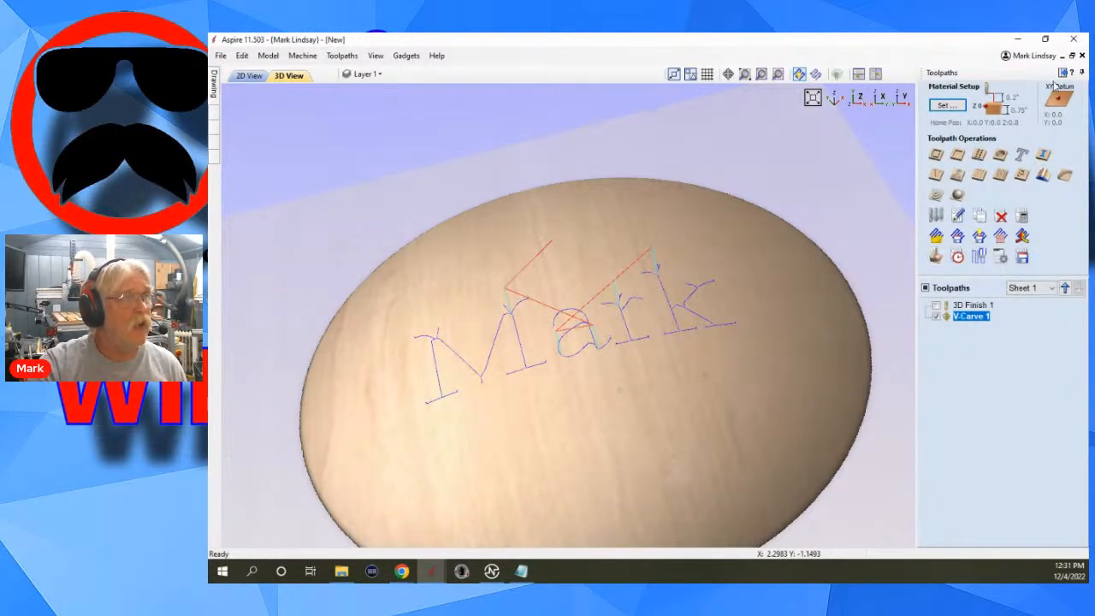
Hide the V-carve toolpath in the 2D drawing and convert the name text to curves for node editing, examining the letters' start nodes.
left_click(249, 75)
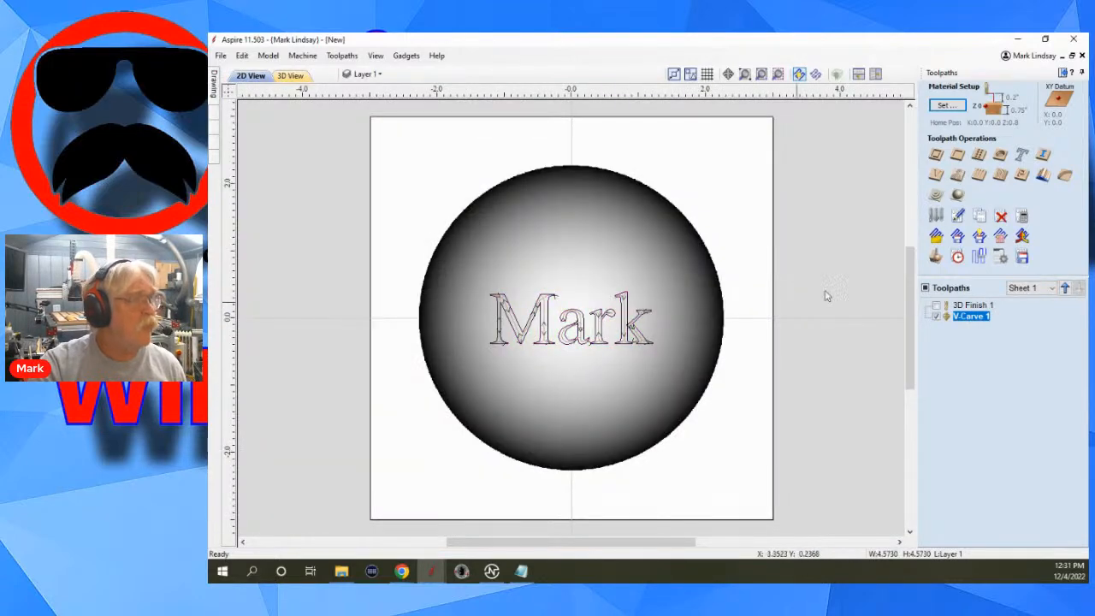
left_click(934, 317)
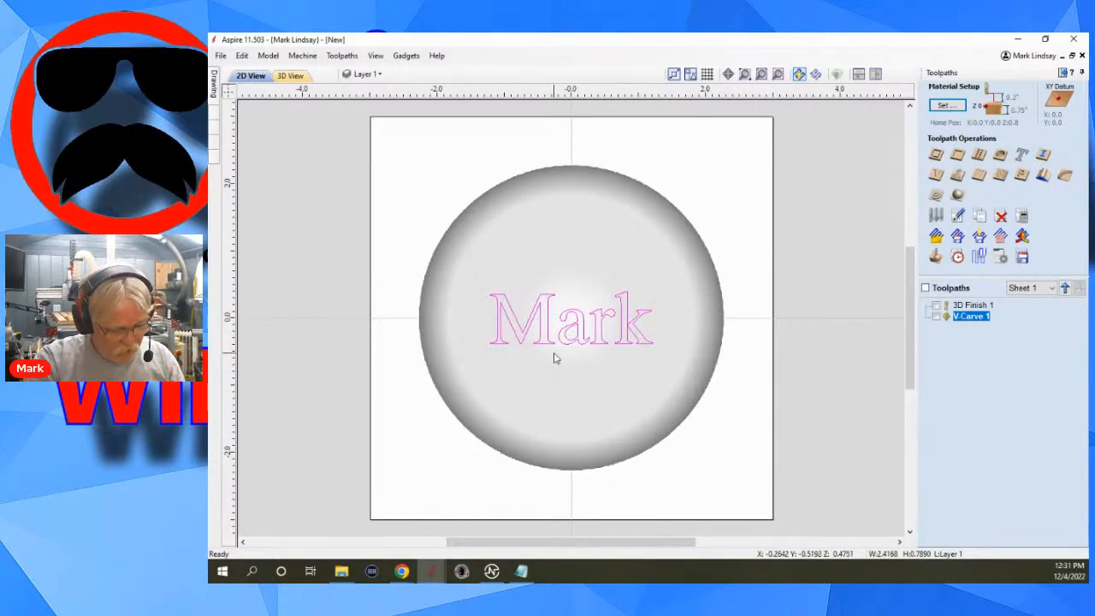
key("n")
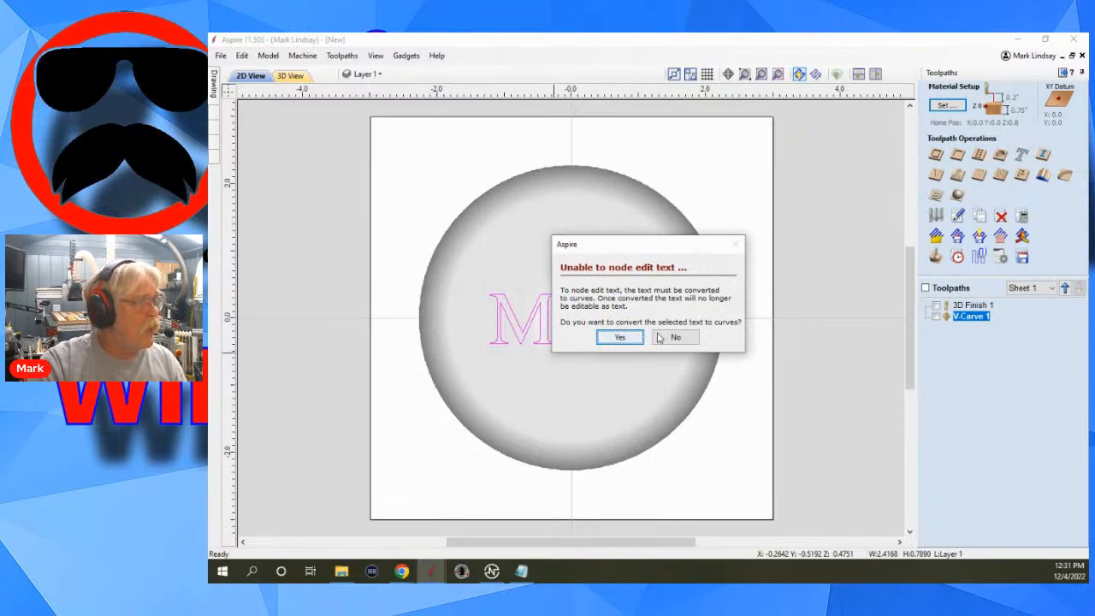
left_click(620, 338)
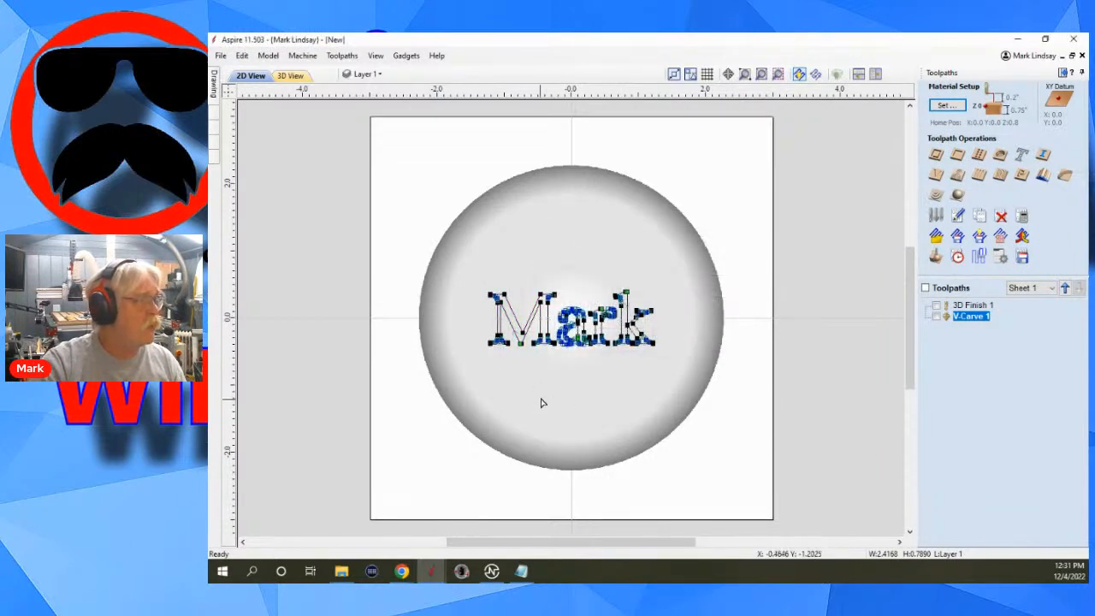
scroll(505, 337, "up", 5)
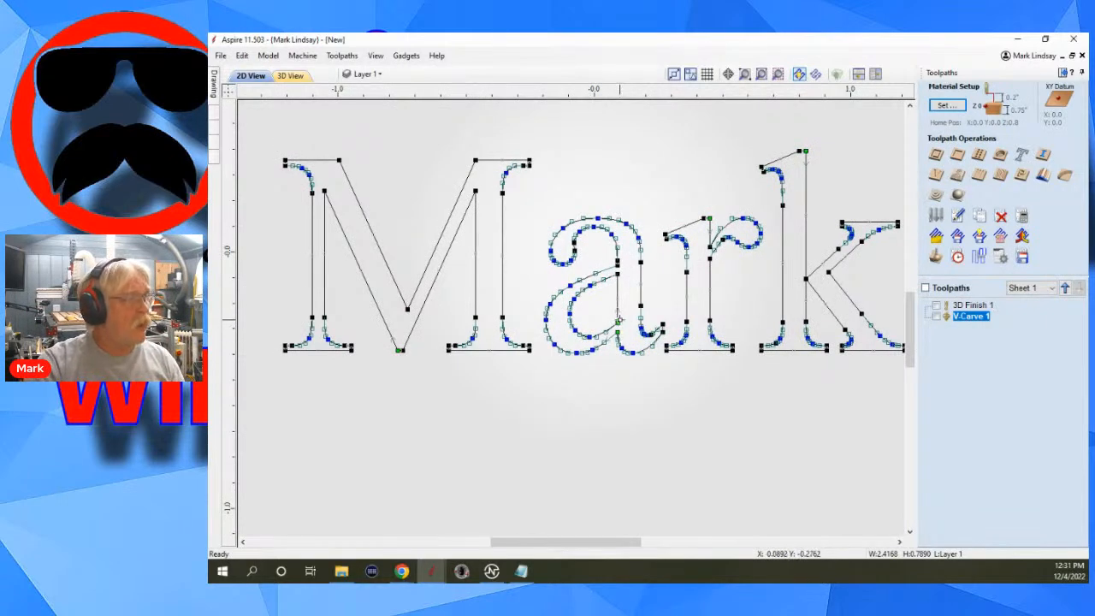
scroll(612, 368, "up", 1)
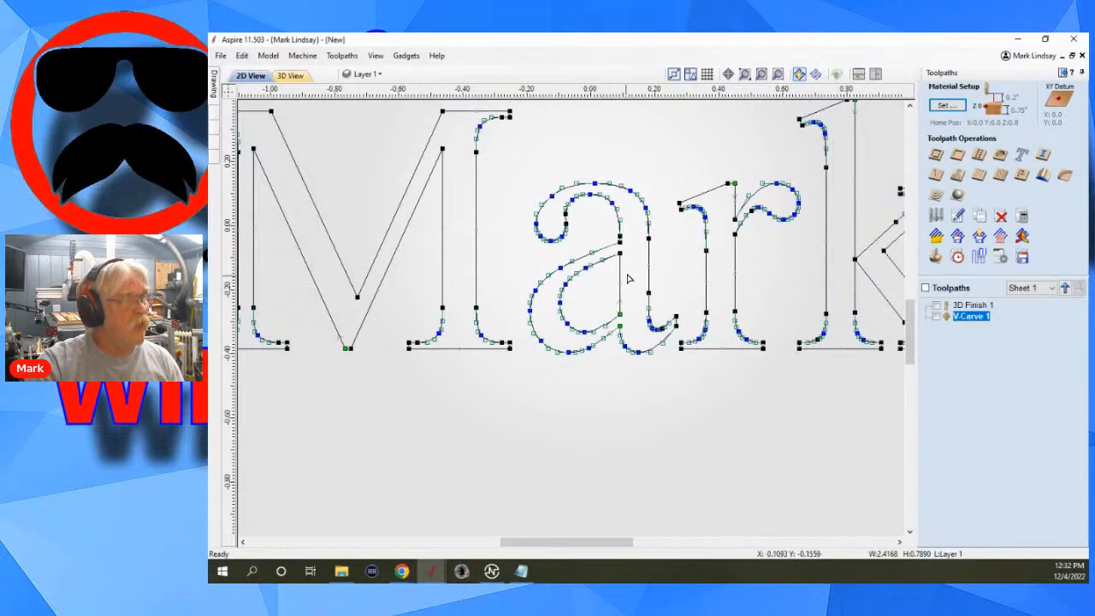
scroll(627, 278, "up", 1)
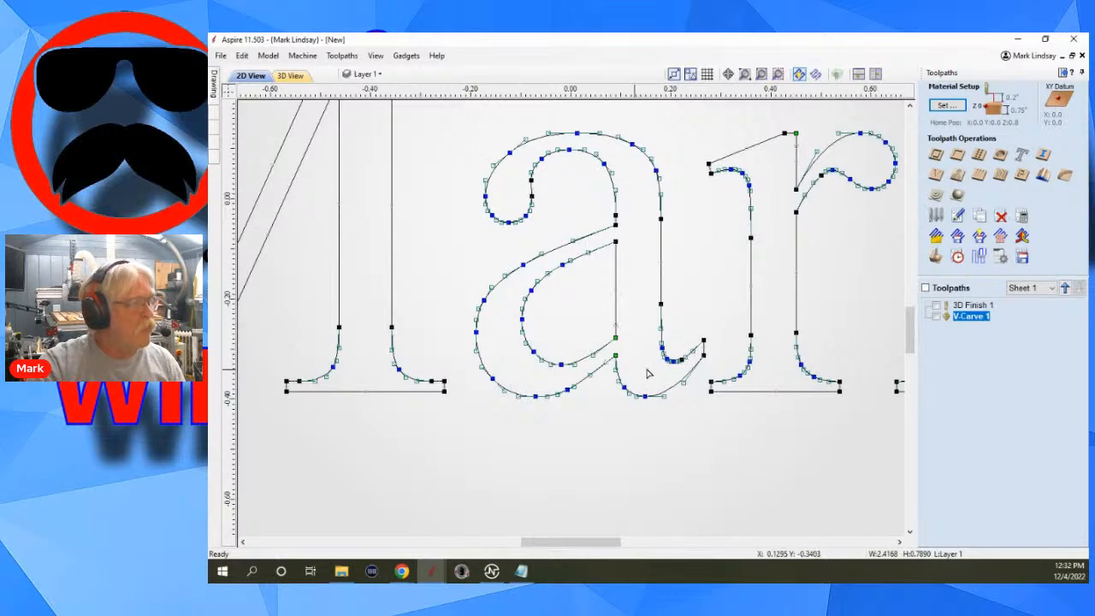
scroll(616, 366, "up", 2)
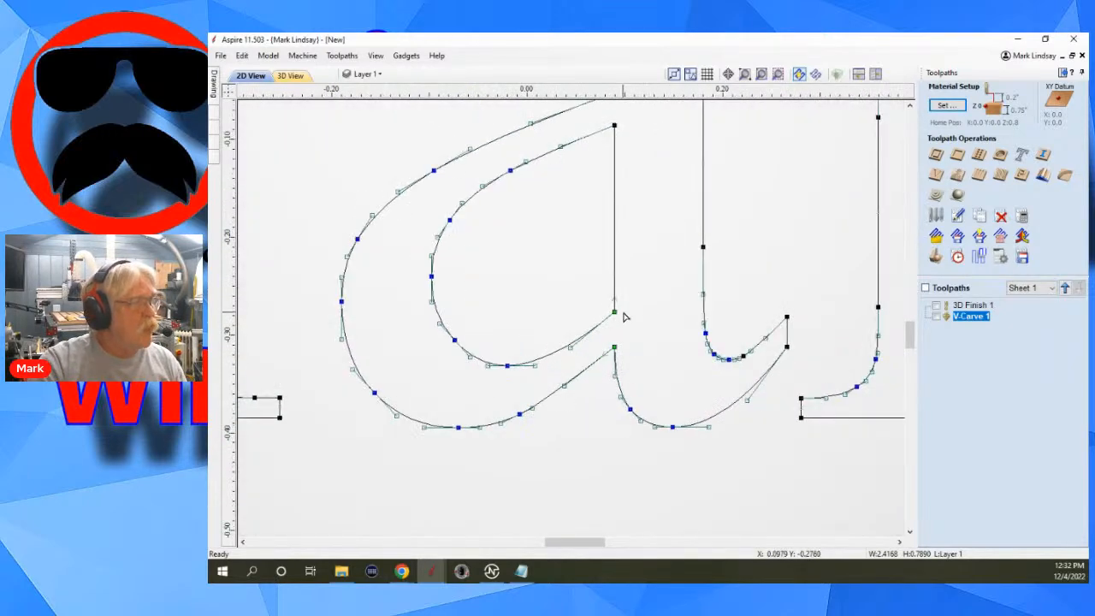
scroll(627, 324, "down", 4)
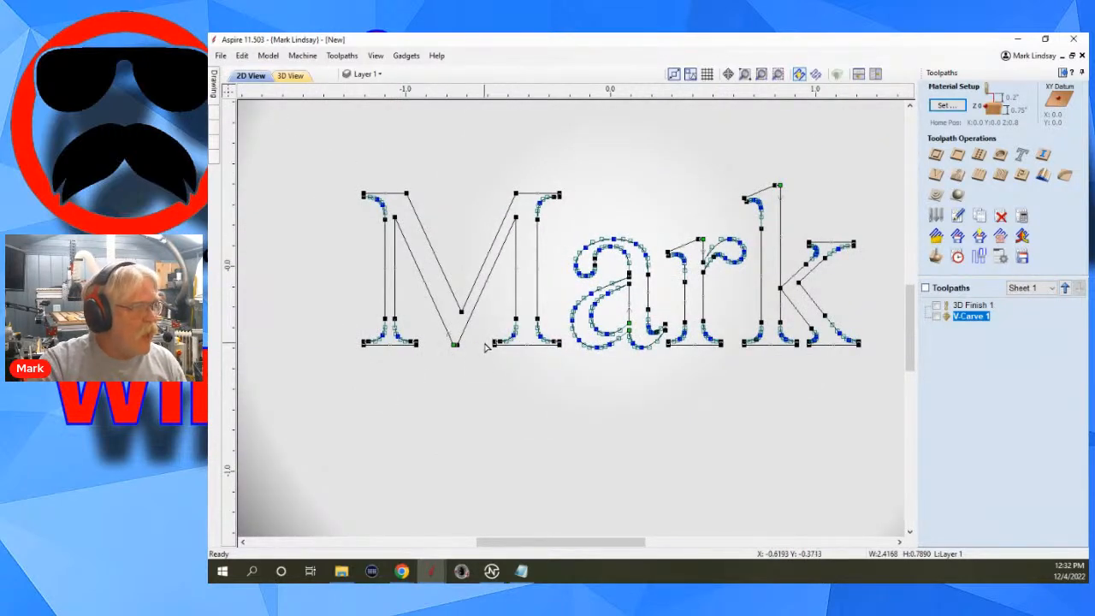
Make the node at the tip of the letter k's upper serif its start point and finish node editing.
scroll(486, 347, "up", 1)
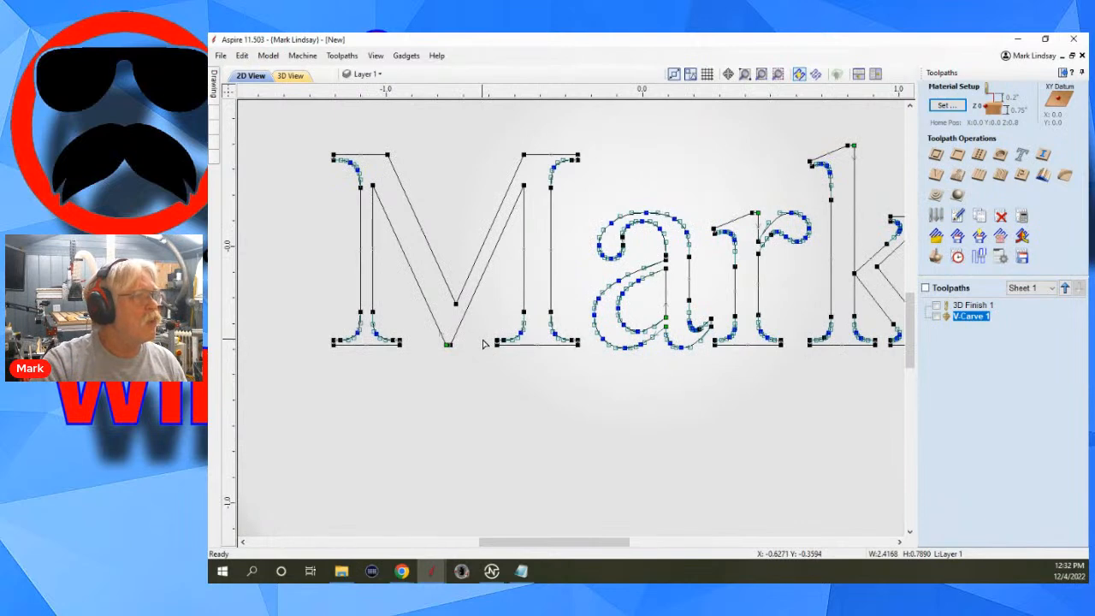
scroll(800, 178, "up", 2)
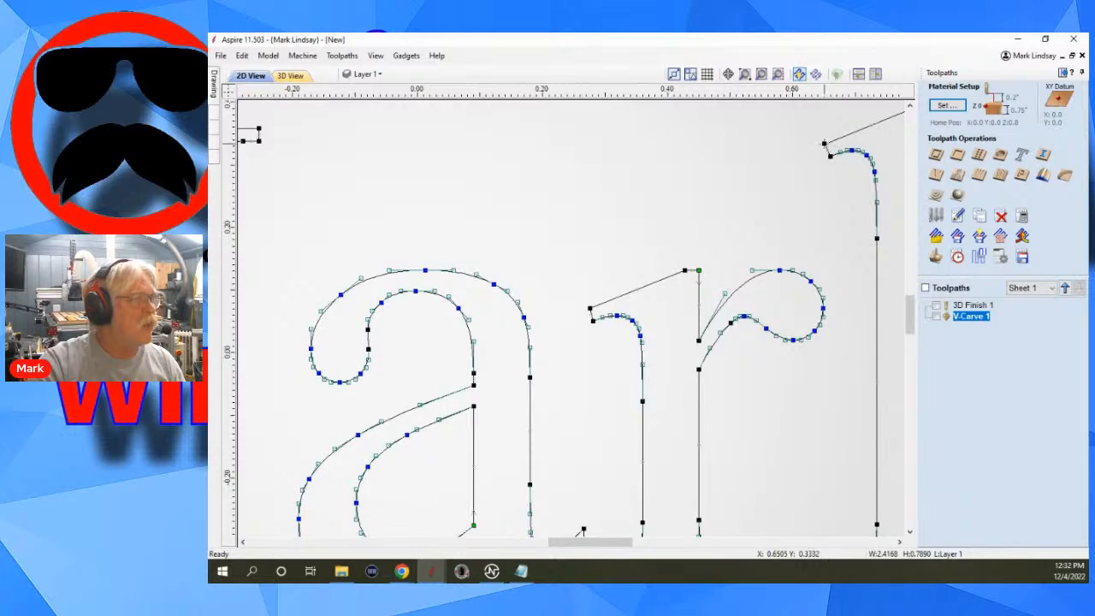
right_click(824, 145)
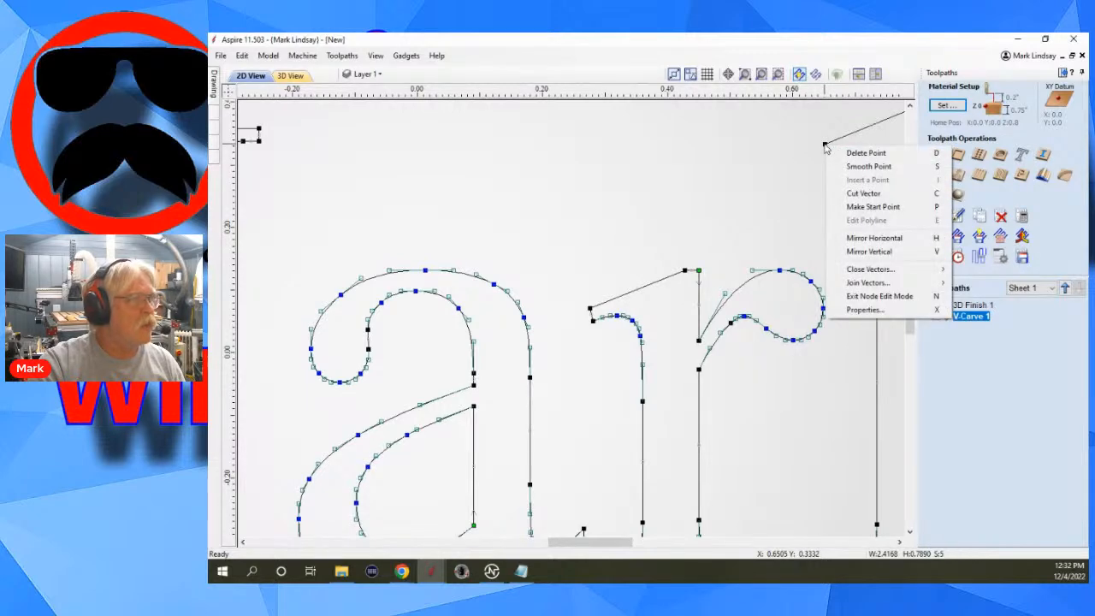
left_click(871, 208)
scroll(658, 223, "down", 3)
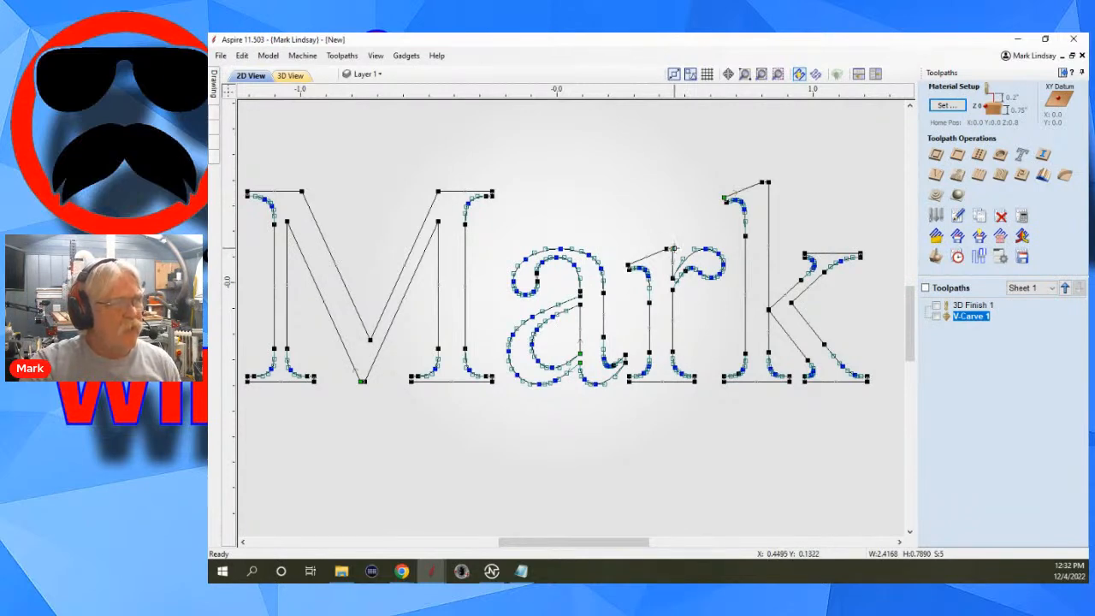
left_click(795, 225)
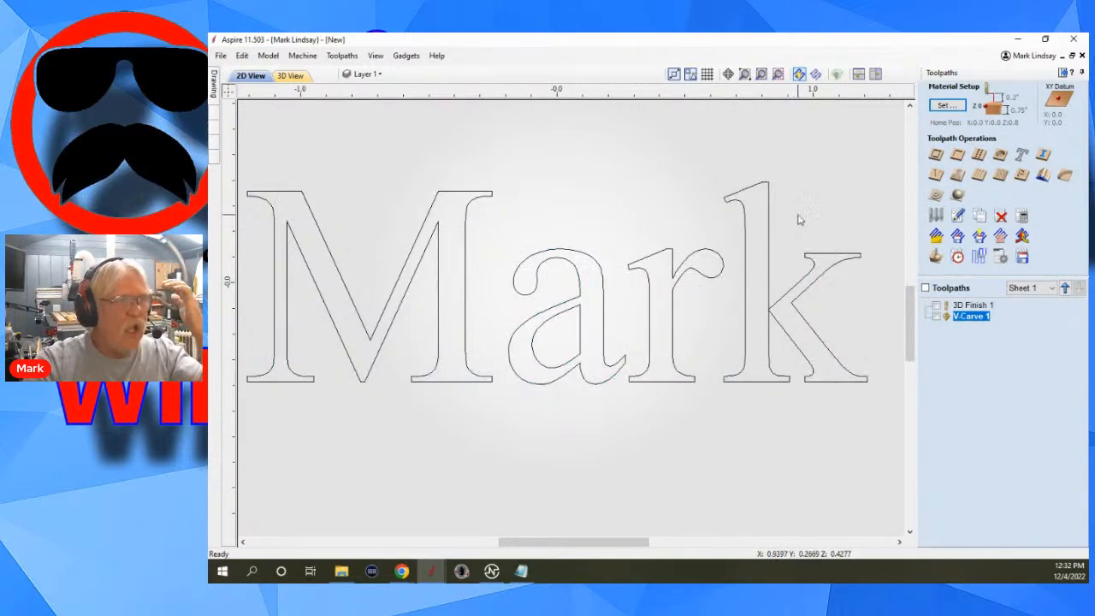
Open the V-carve toolpath's settings and review the vector start point, selection order and 3D model projection options.
double_click(971, 318)
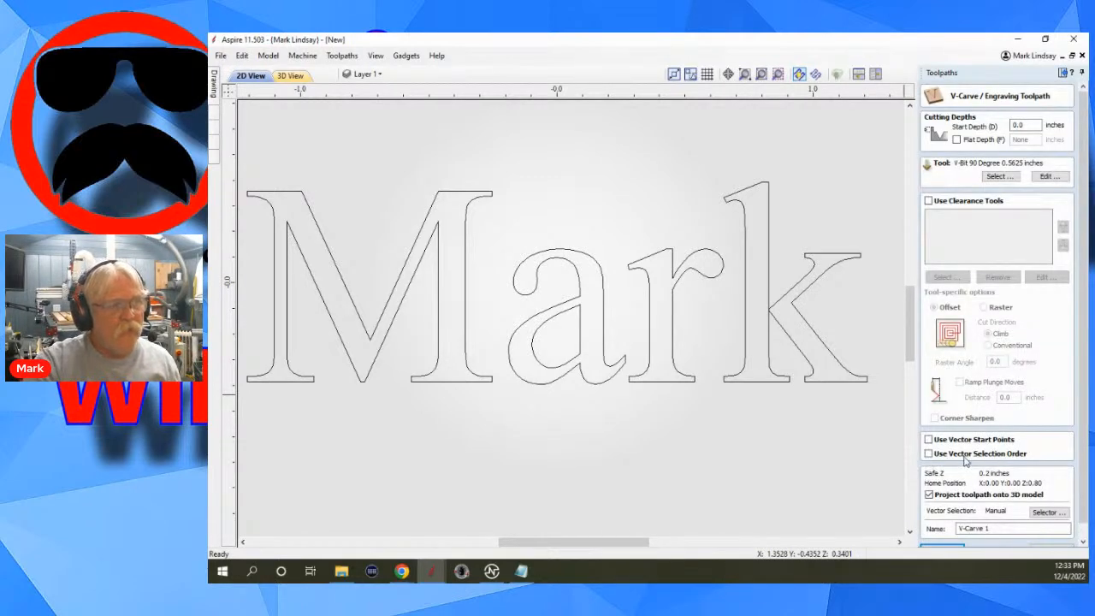
left_click(792, 484)
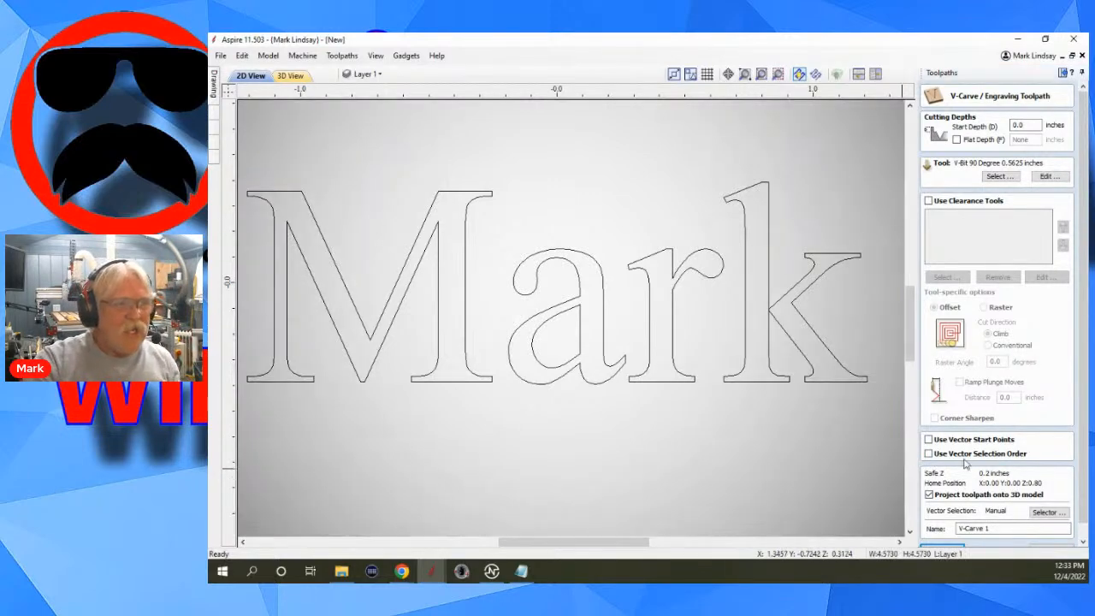
scroll(964, 464, "down", 2)
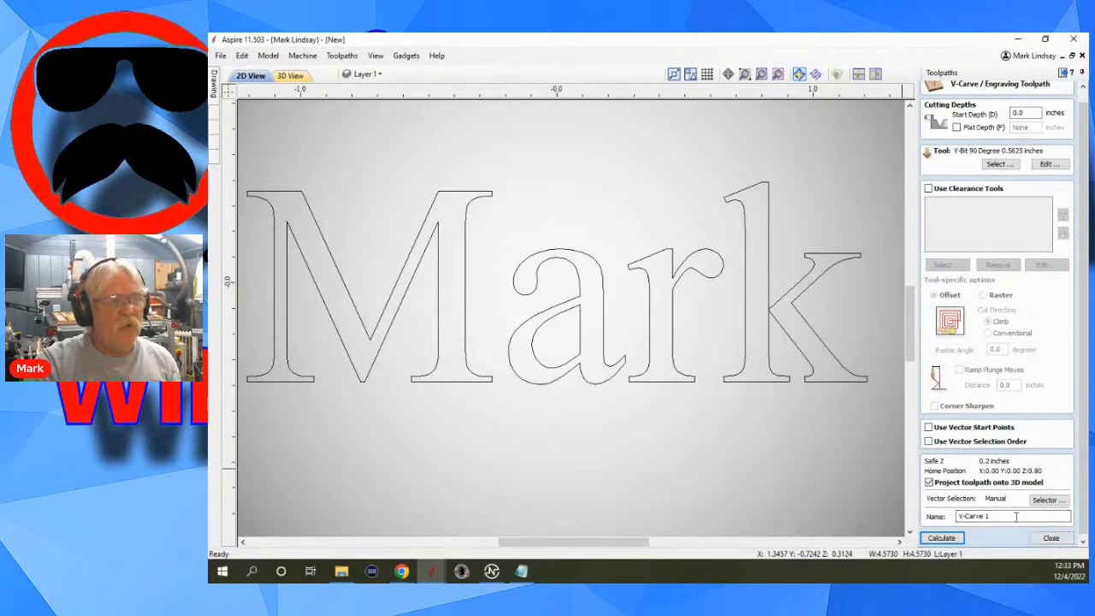
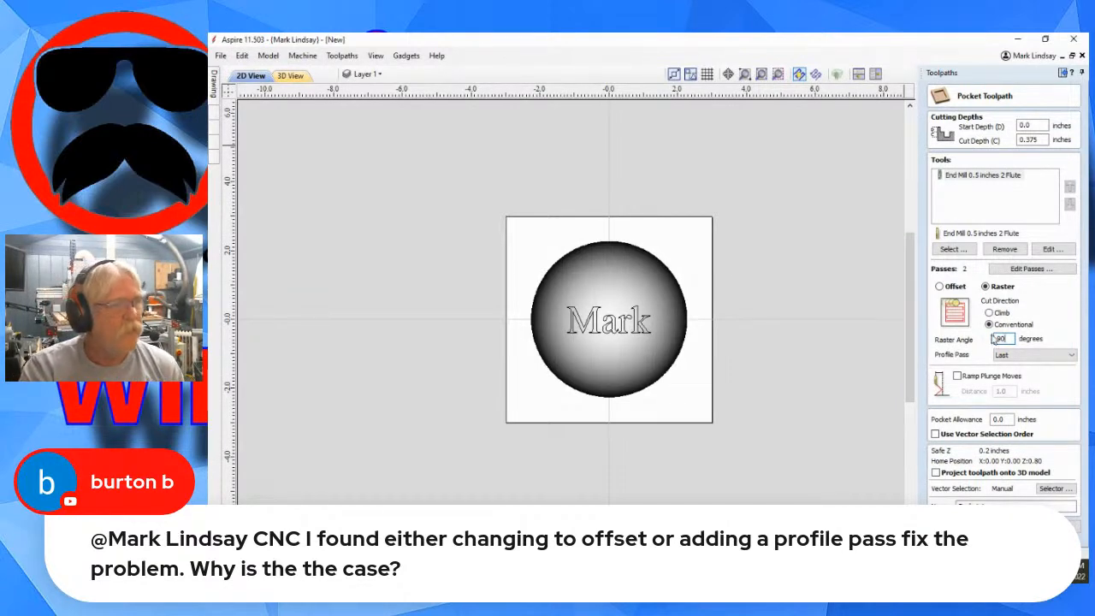
Compare the pocket toolpath's raster profile pass options by trying No Profile Pass and First, and return the setting to Last.
left_click(1072, 358)
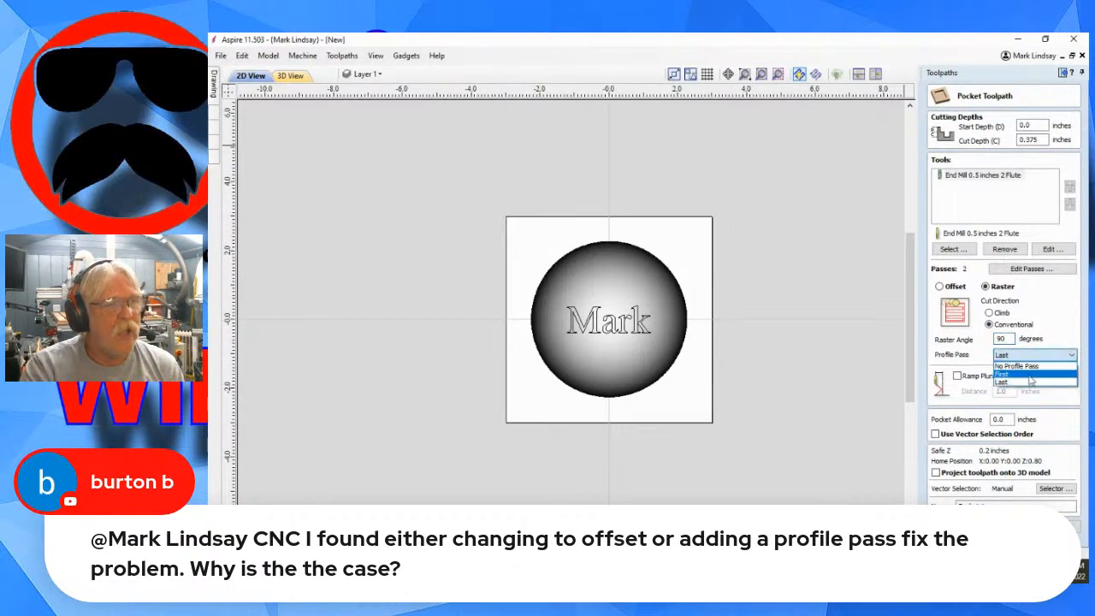
left_click(1052, 367)
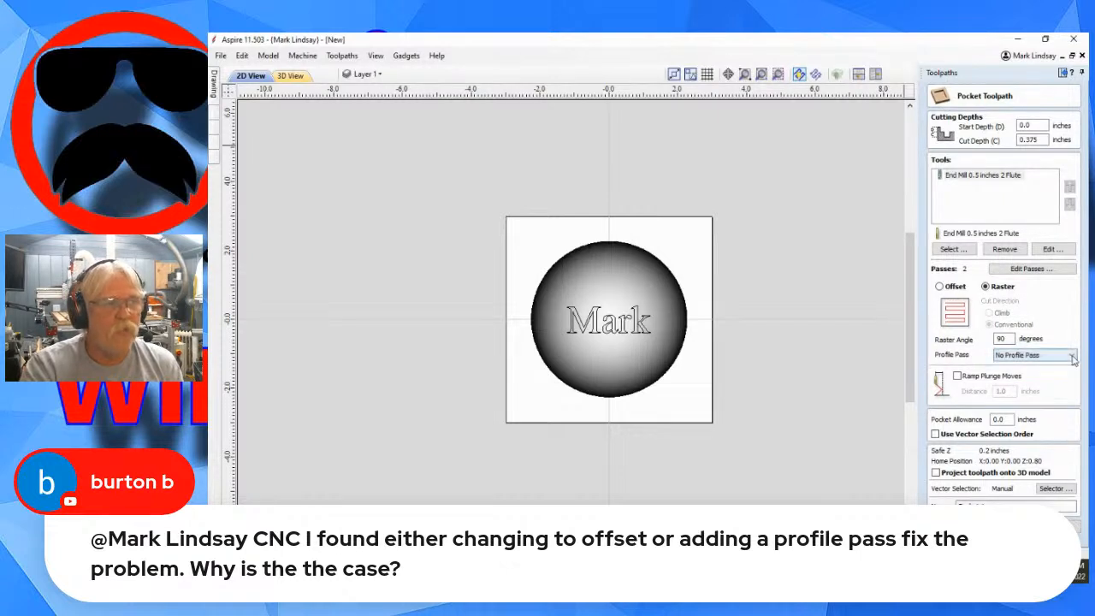
left_click(1071, 356)
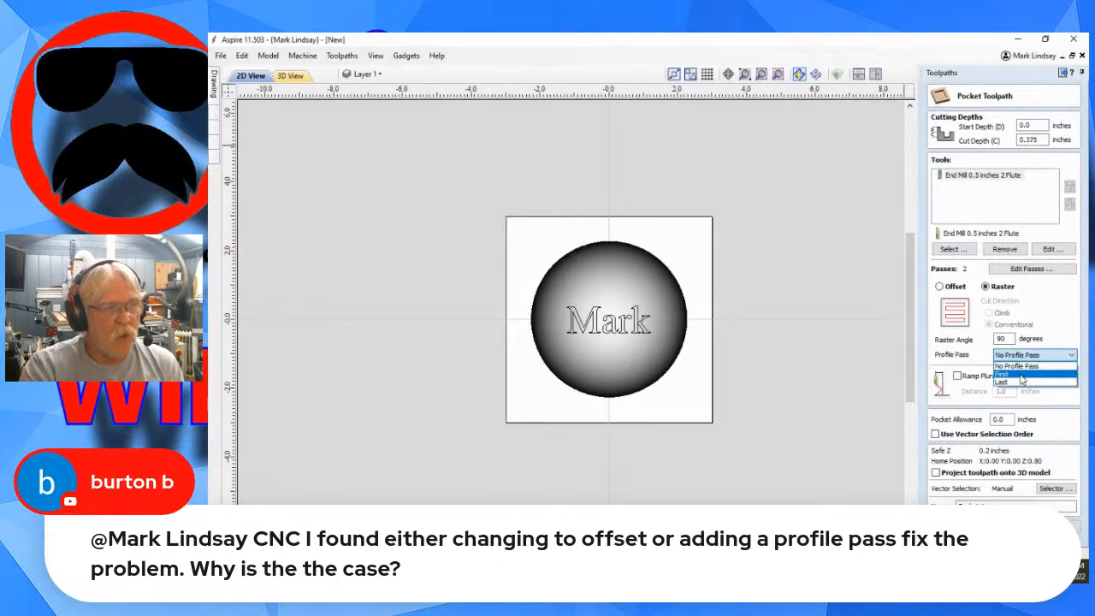
left_click(1020, 375)
left_click(1069, 356)
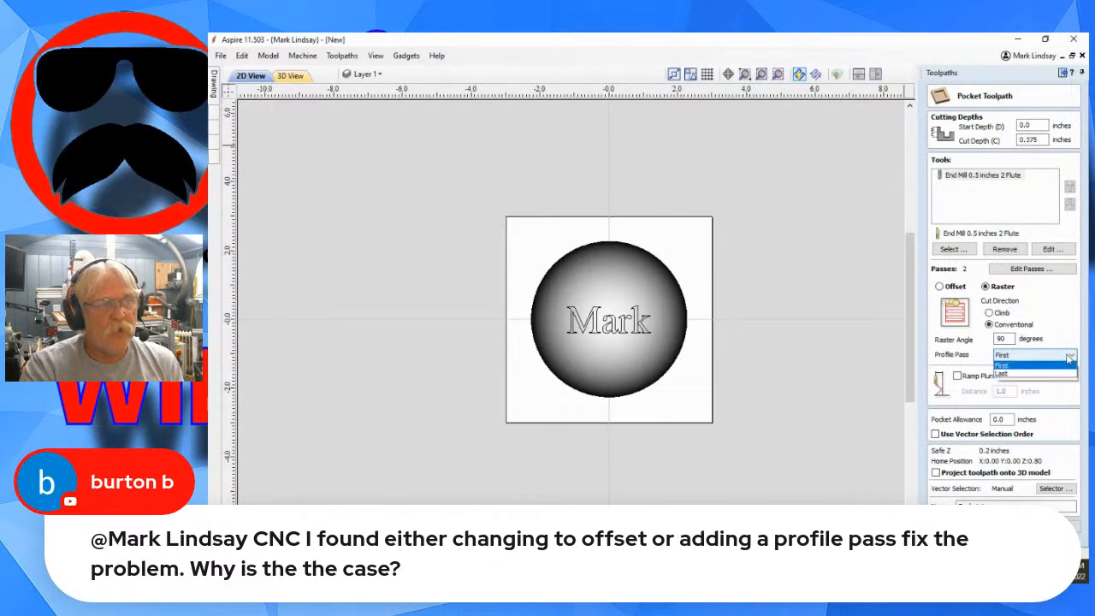
left_click(1029, 382)
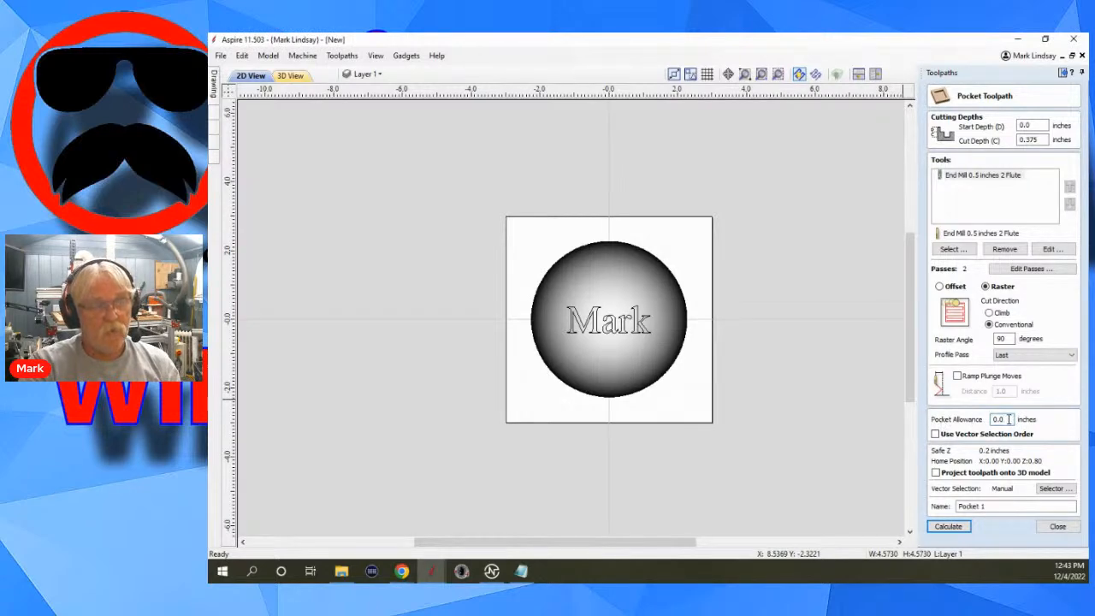
Set the pocket toolpath's pocket allowance to -0.01 inches.
left_click(1008, 419)
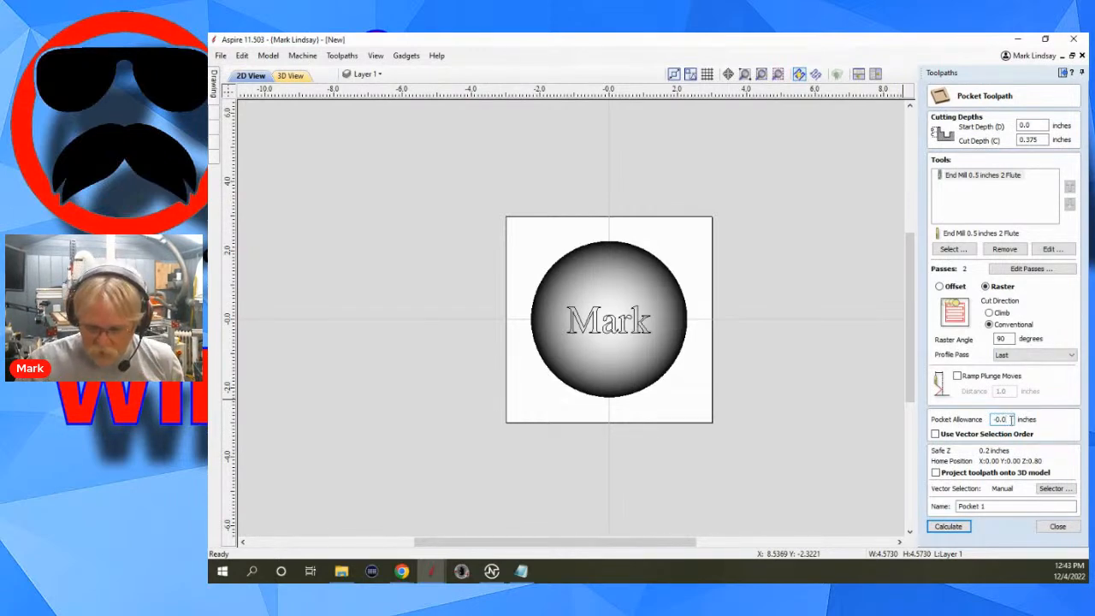
type("1")
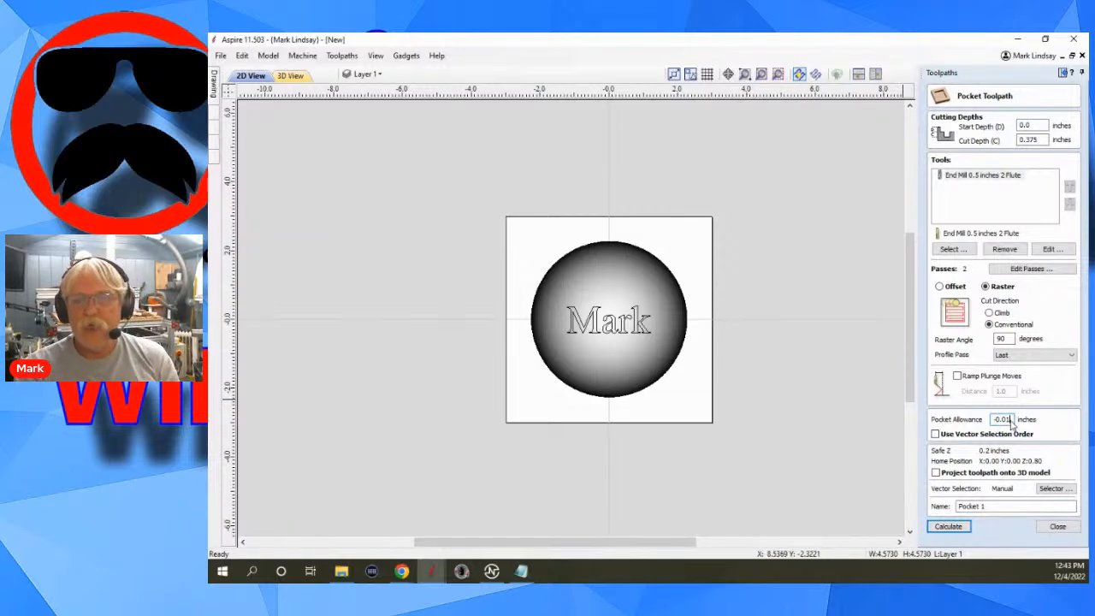